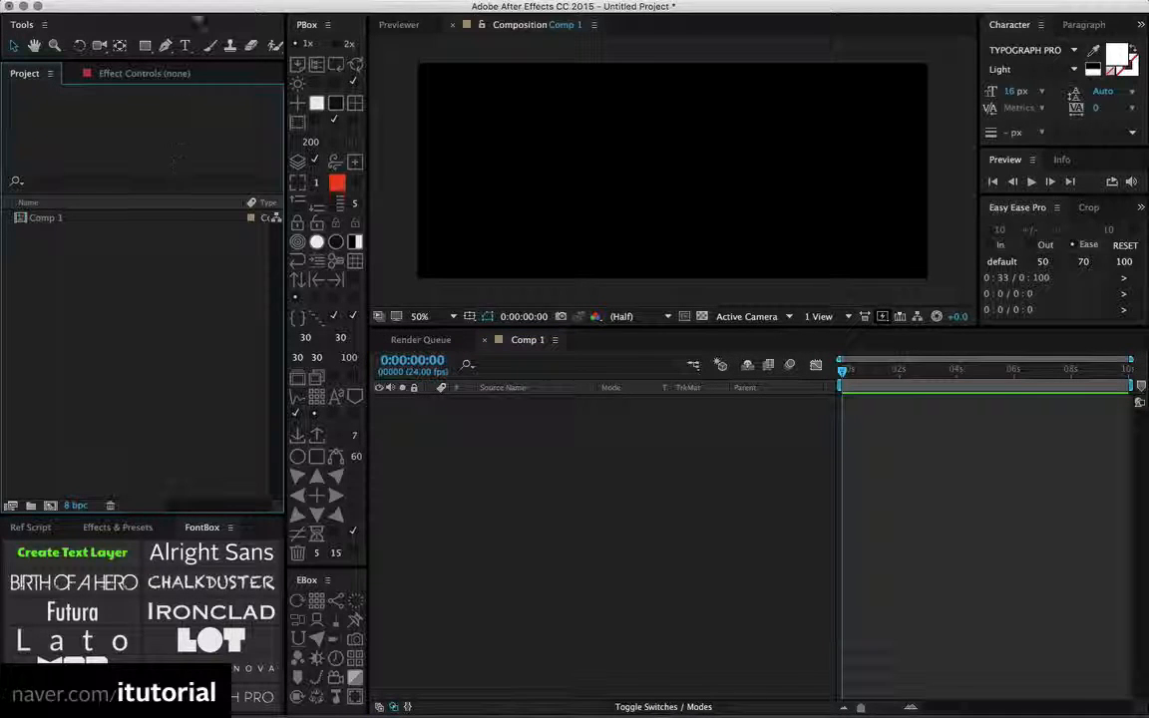
left_click(188, 8)
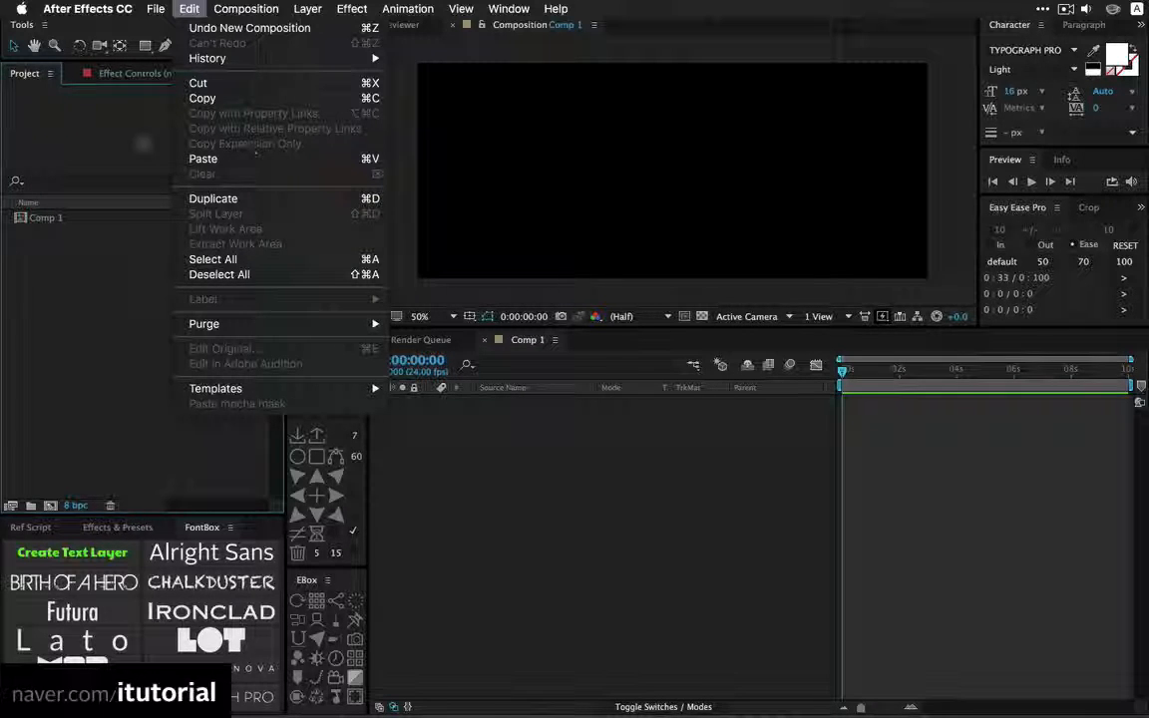
left_click(123, 125)
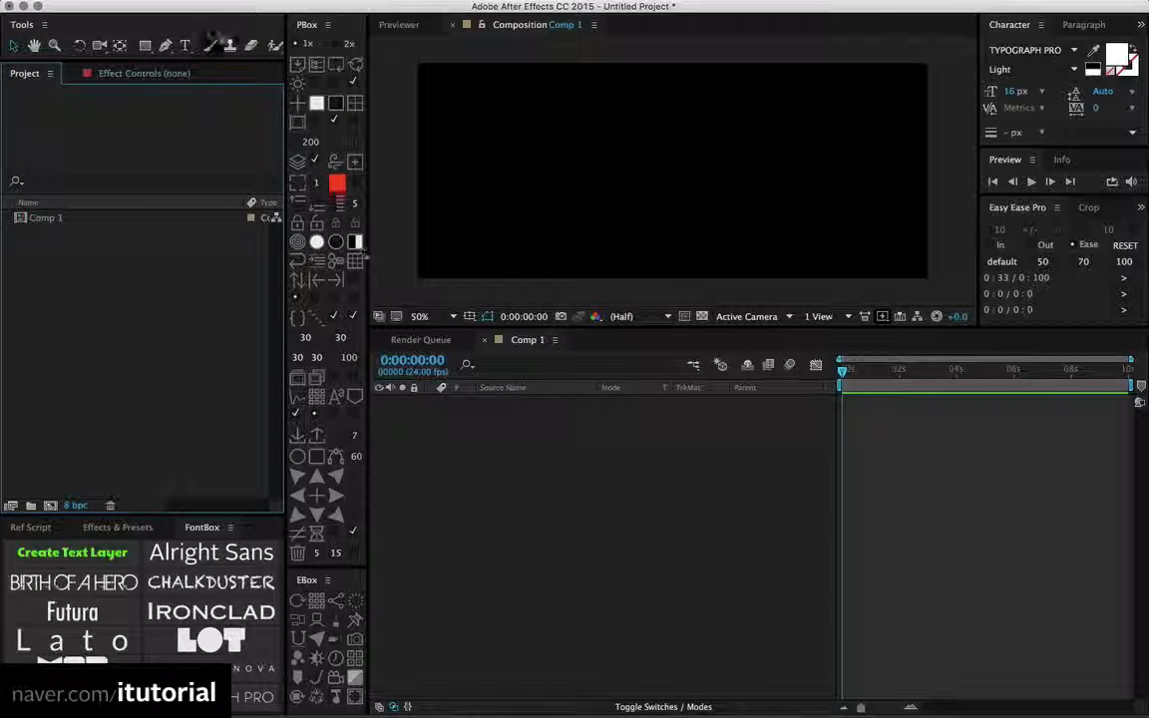
left_click(189, 8)
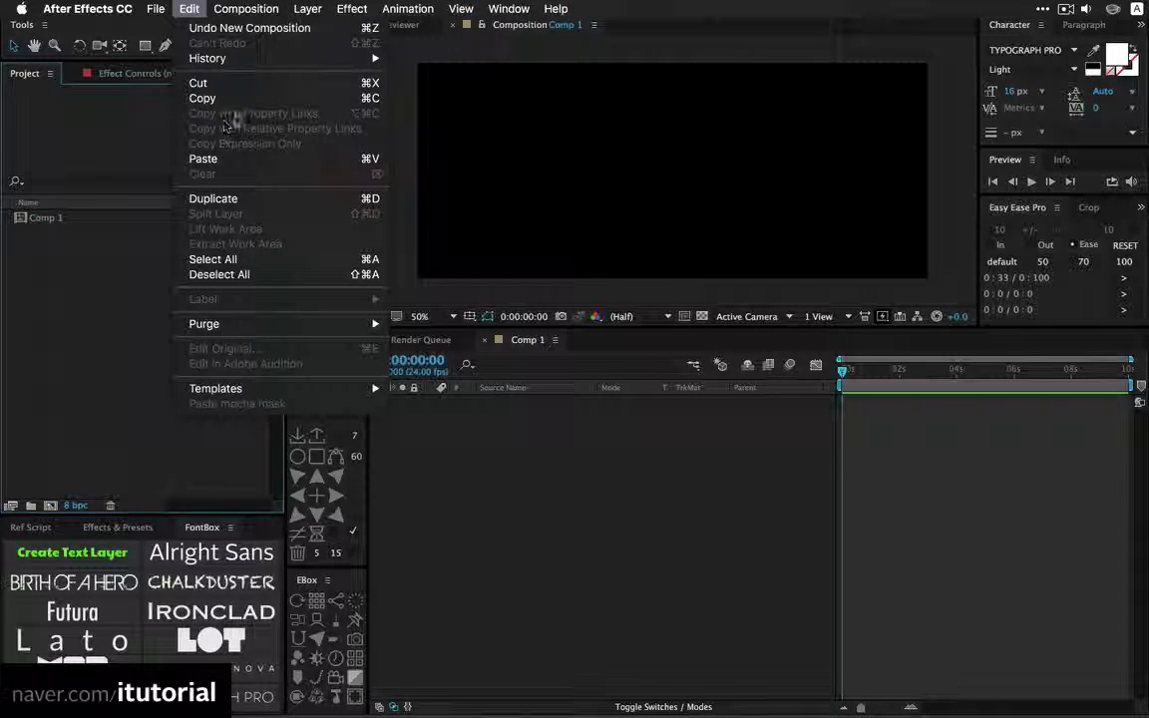
left_click(236, 121)
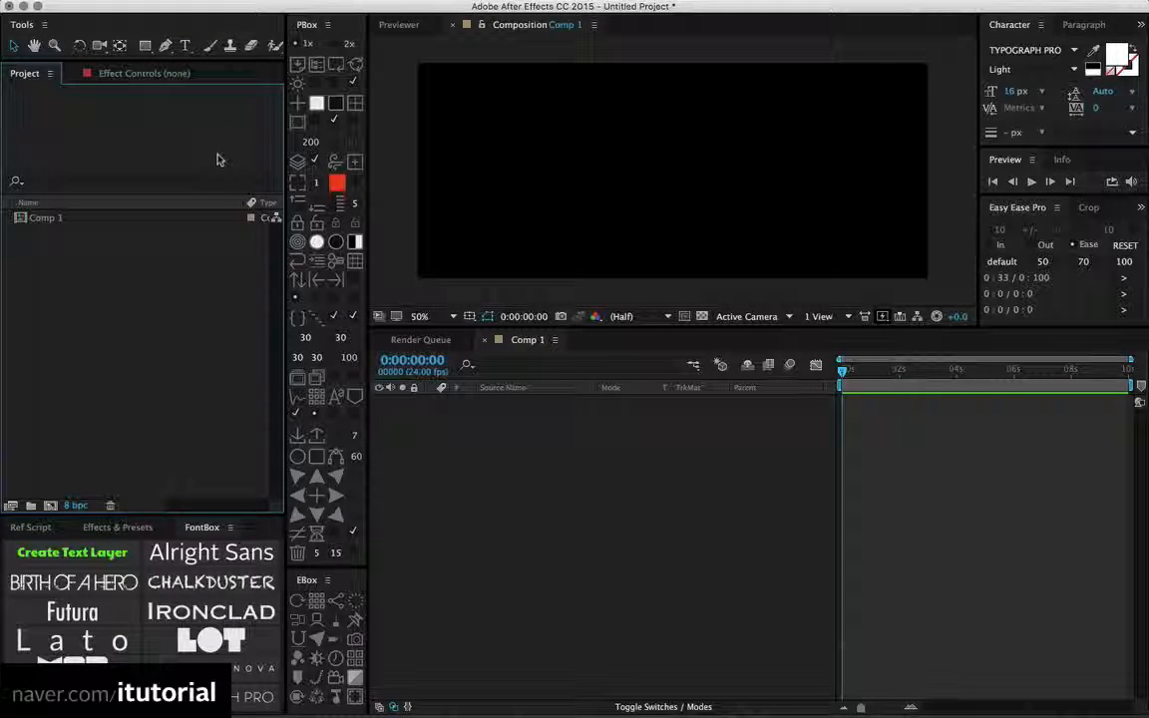
left_click(49, 504)
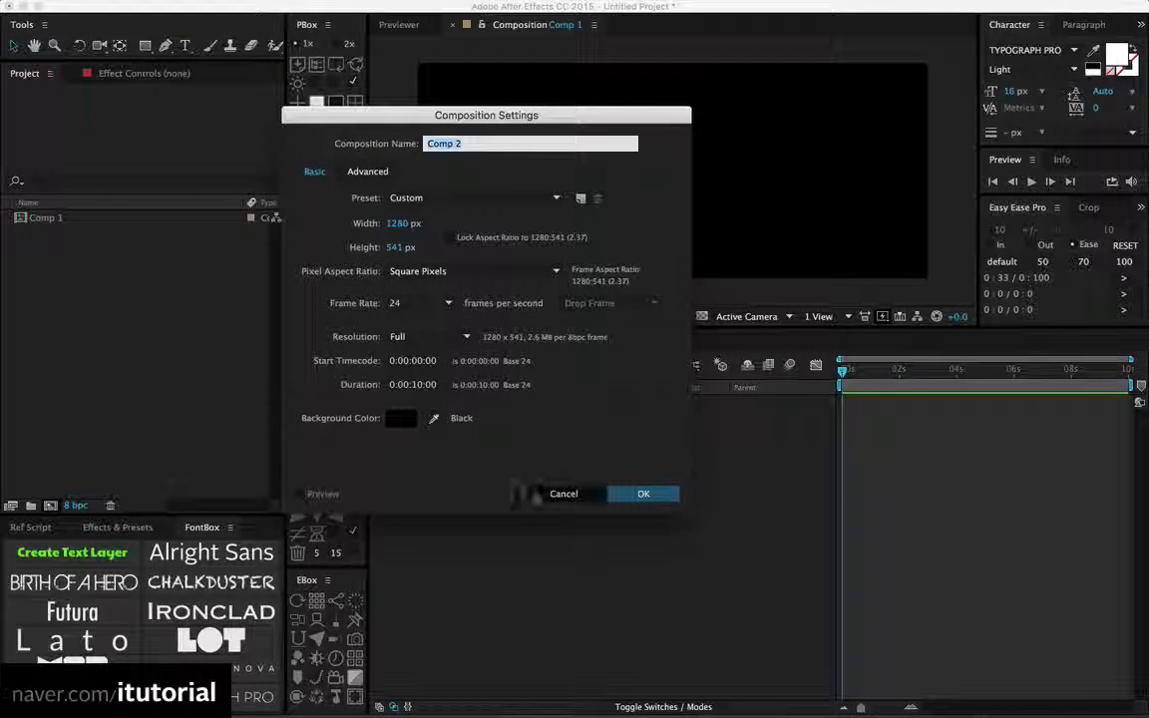
left_click(564, 494)
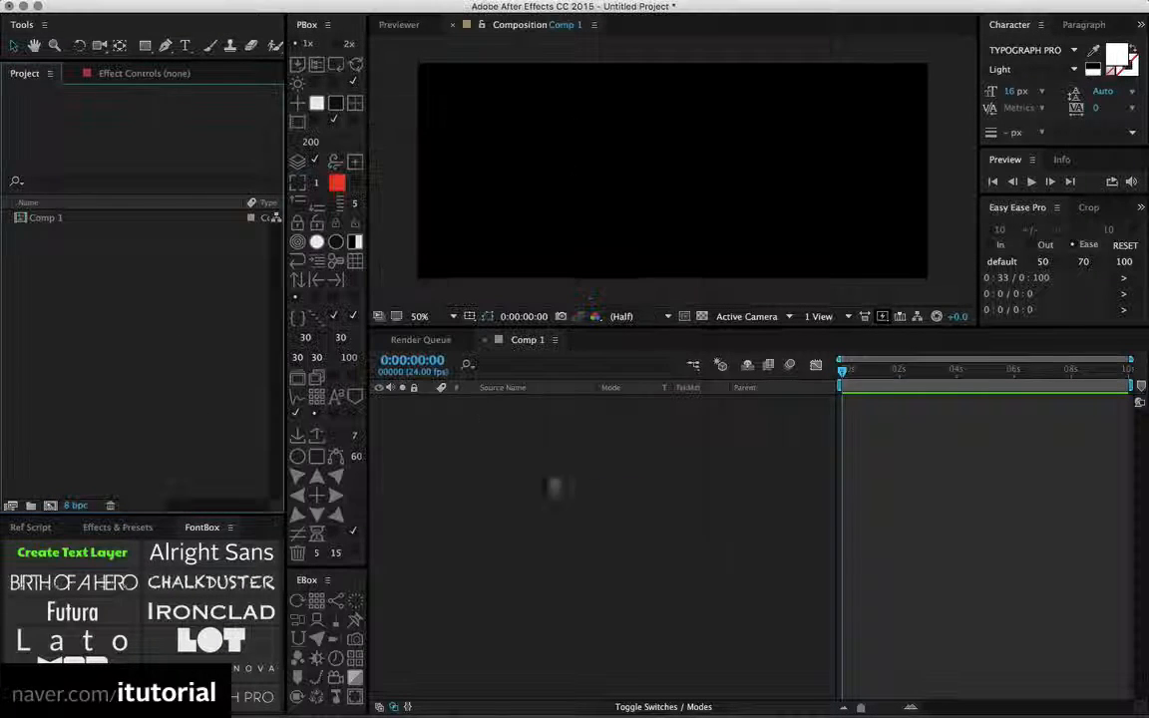
Create a 200 px yellow square solid in Comp 1 and move it to about 368, 244.5
left_click(355, 105)
left_click(666, 246)
left_click(622, 399)
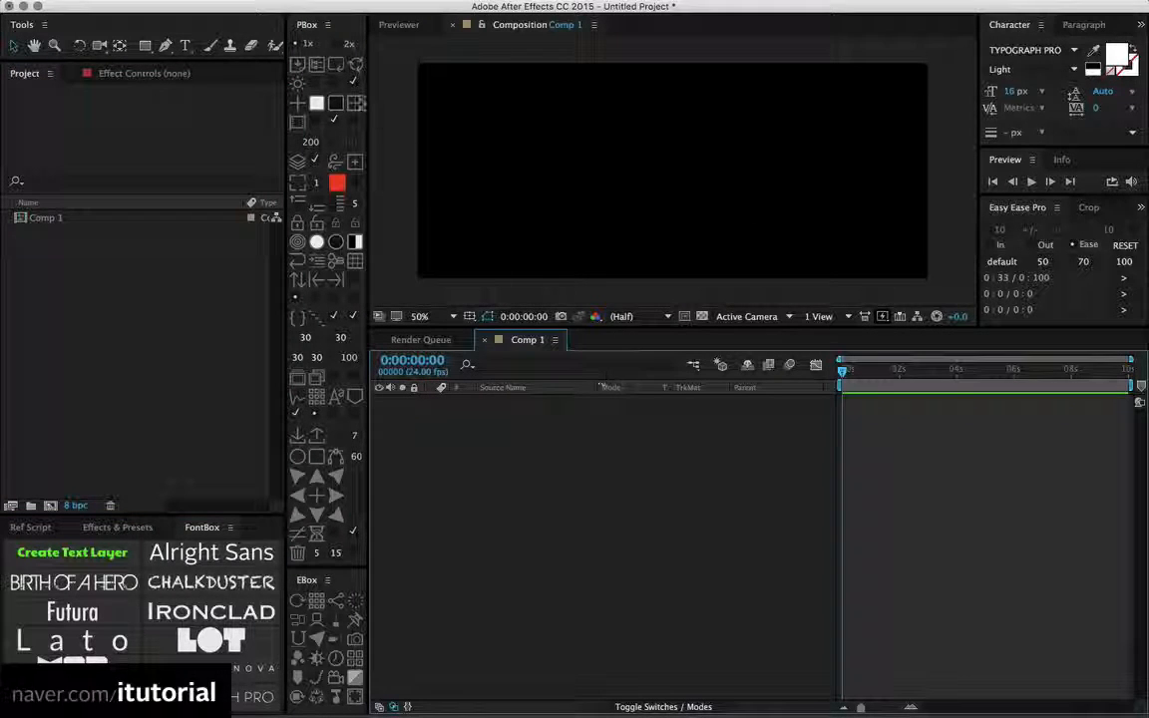
left_click(355, 104)
left_click_drag(687, 184, 575, 167)
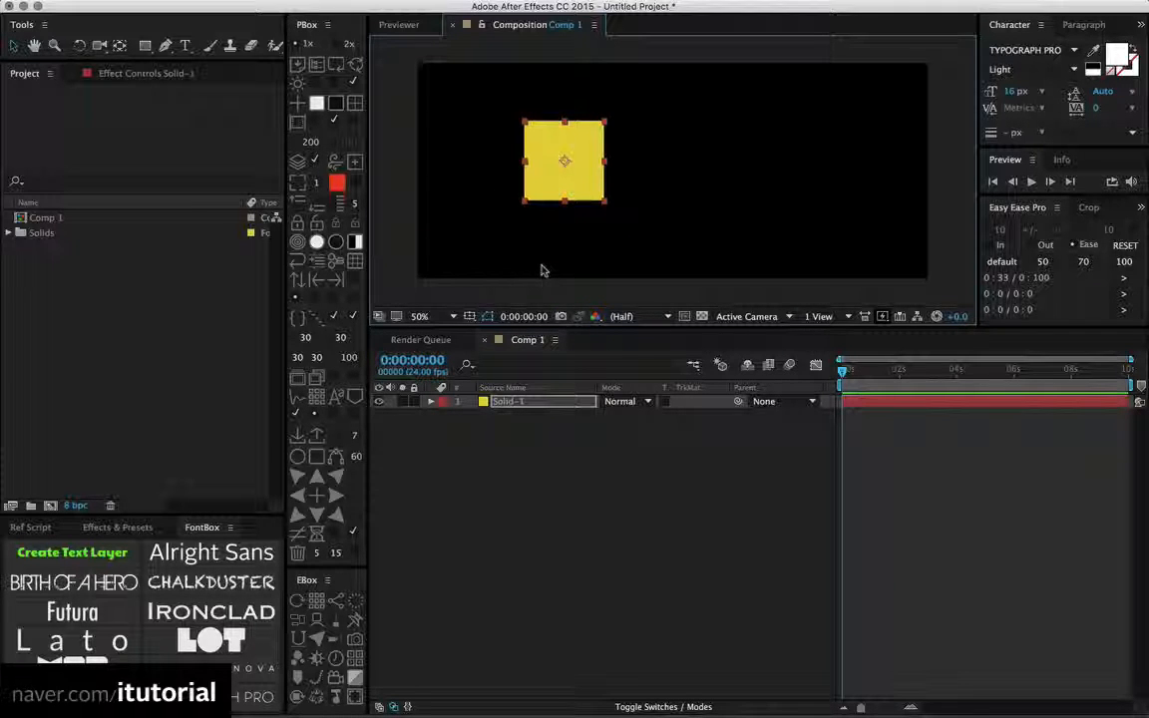
Expand the yellow solid's Transform group and look over its Scale, Rotation and Opacity properties
left_click(431, 401)
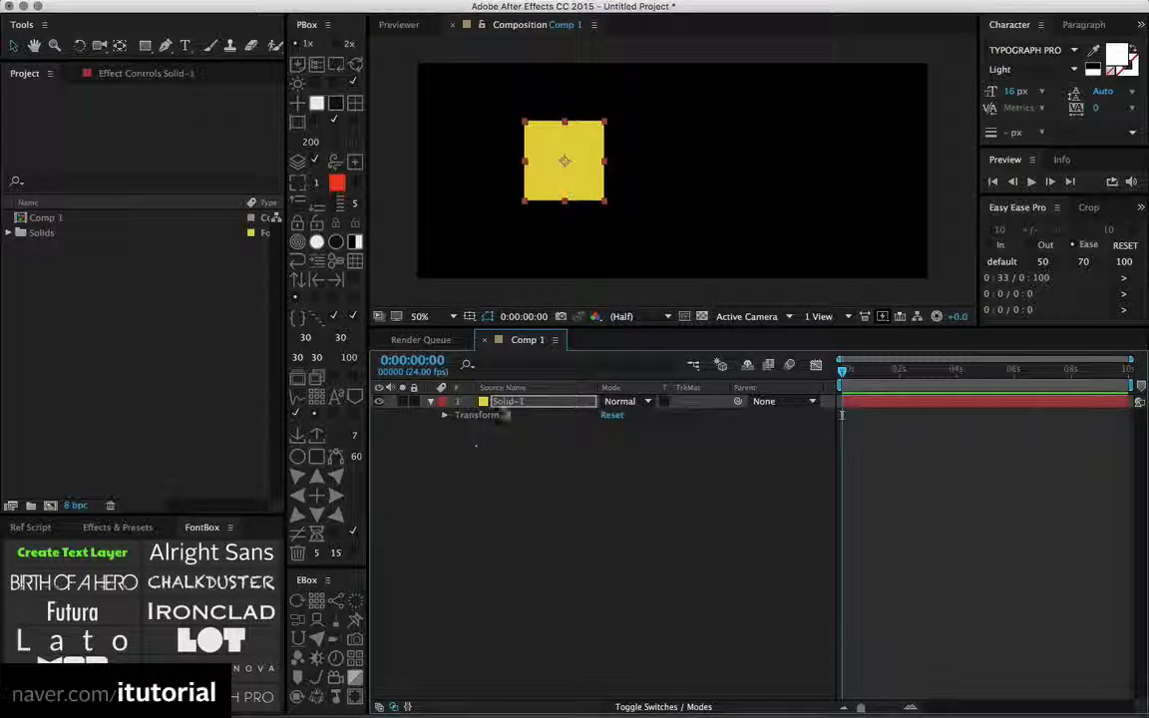
left_click(444, 415)
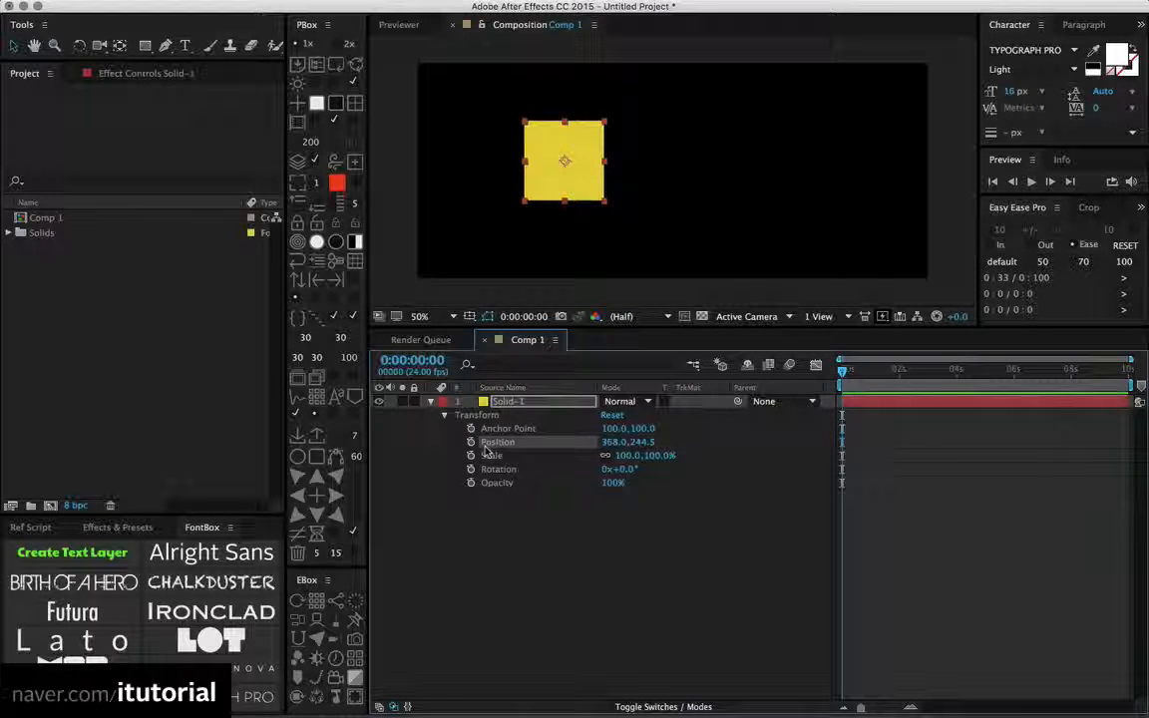
left_click_drag(520, 510, 489, 457)
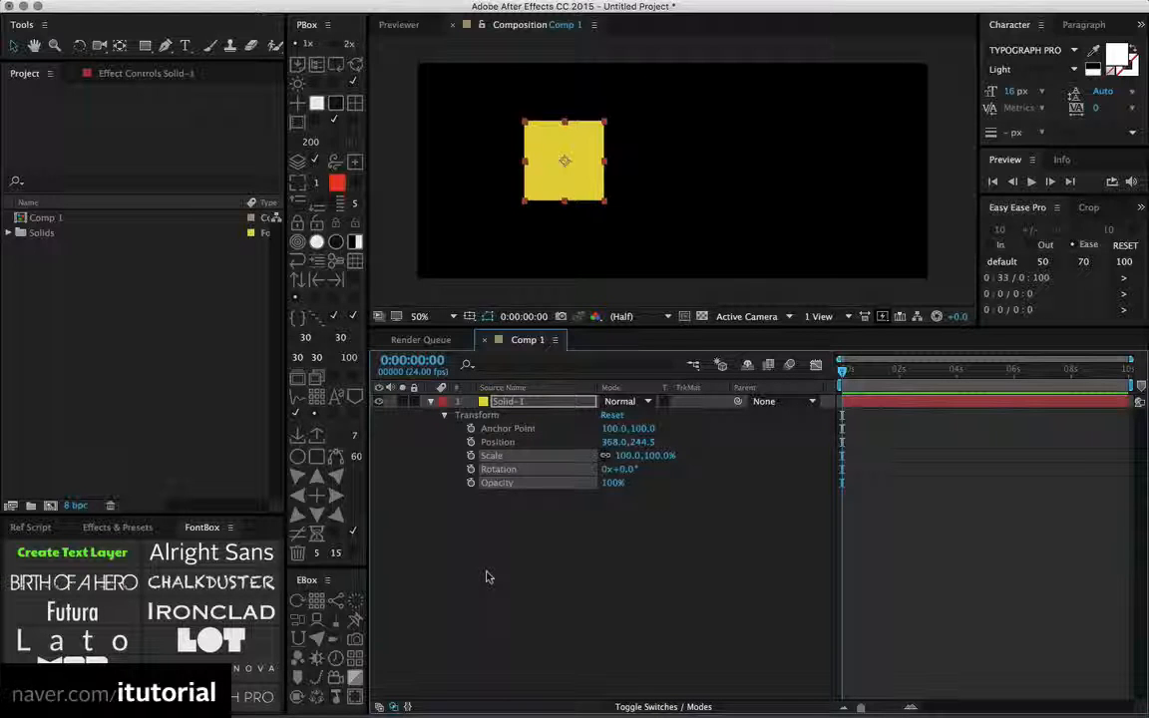
left_click(488, 539)
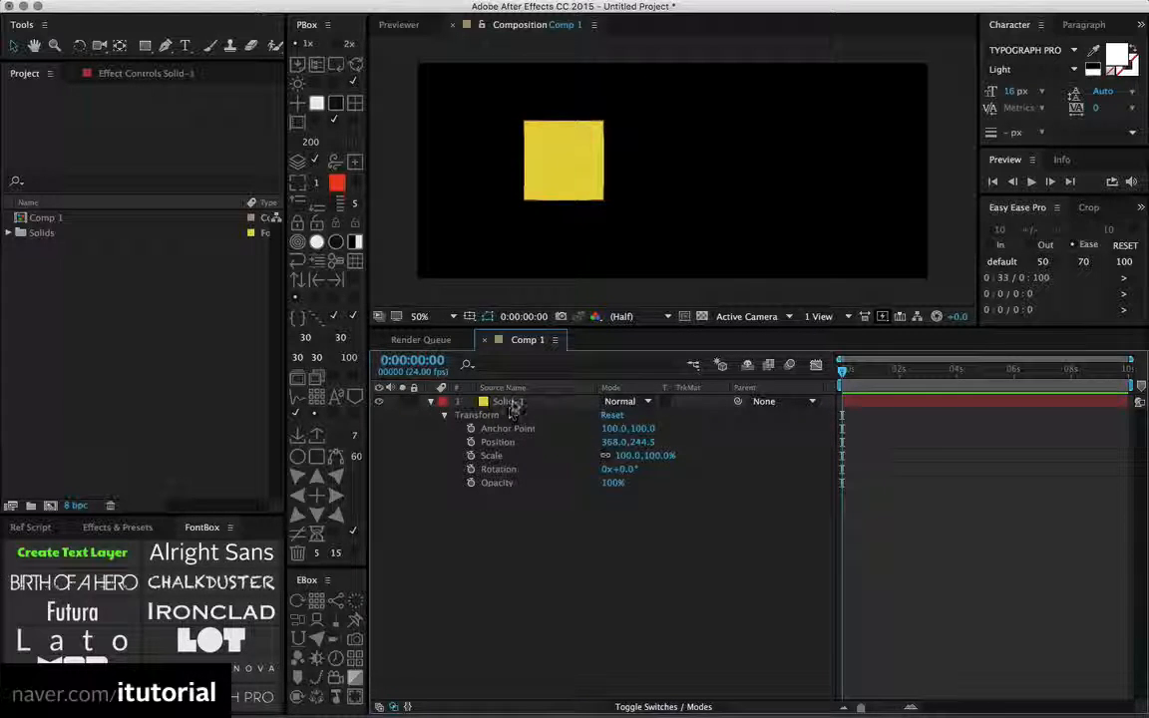
Copy and paste the yellow solid, move the duplicate to about 968, 196.5 and expand its Transform properties
left_click(504, 400)
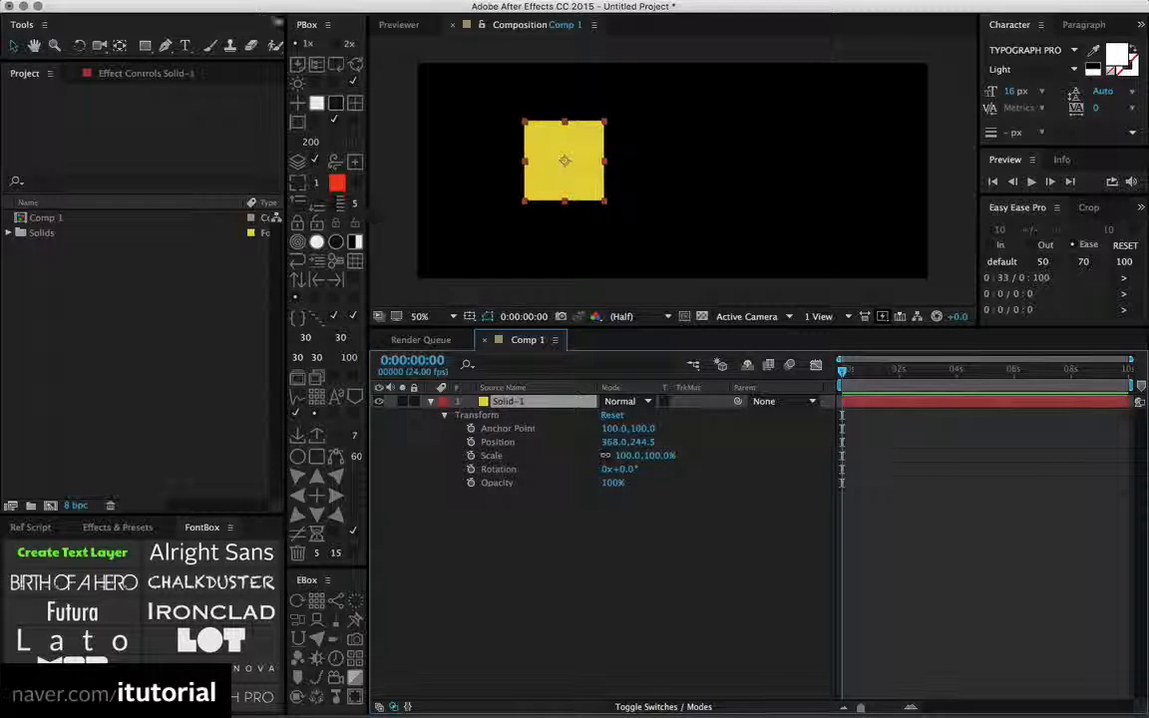
left_click(188, 8)
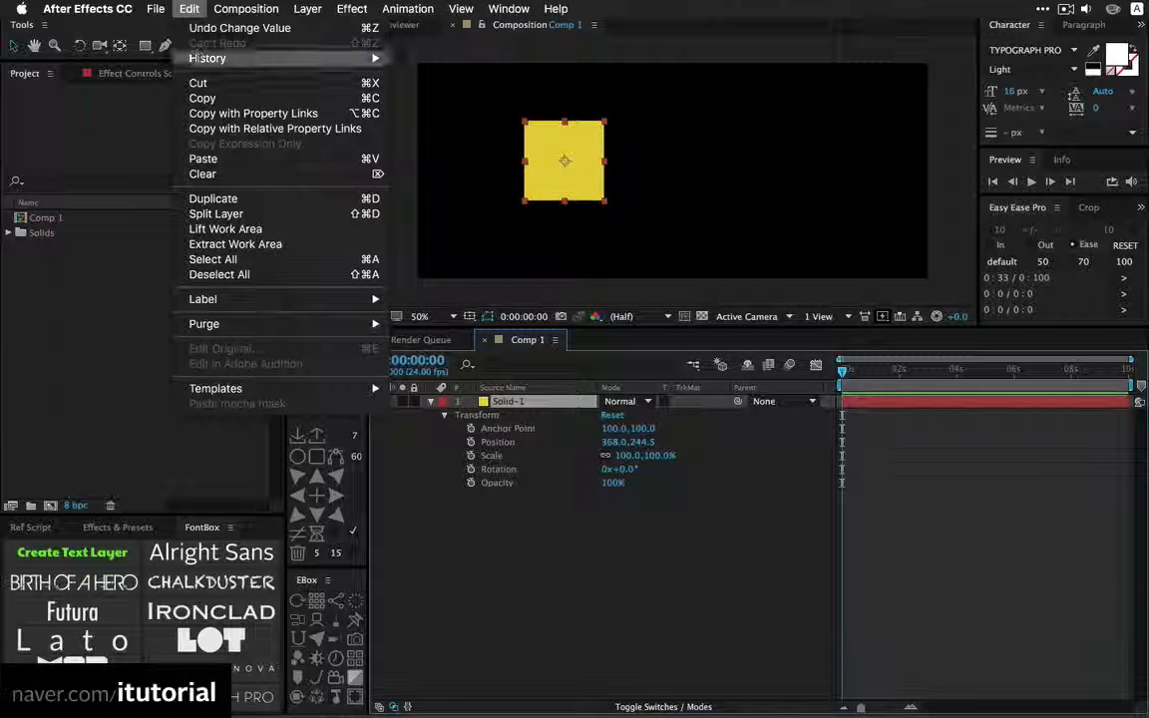
left_click(202, 98)
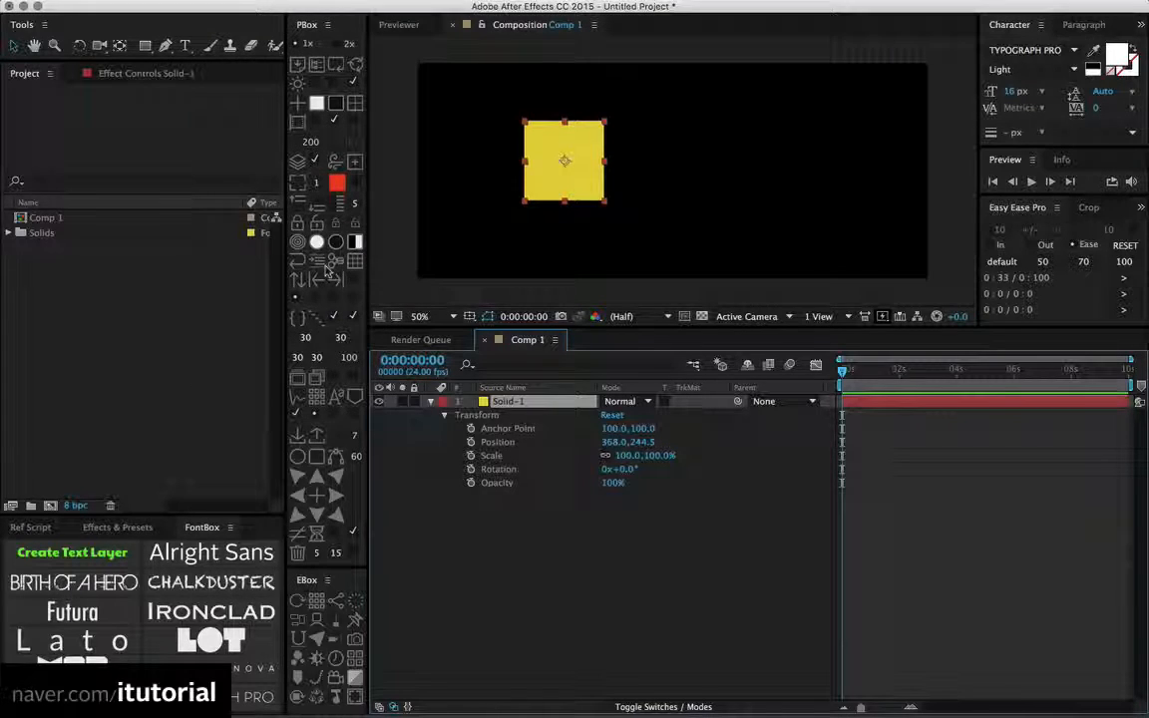
left_click(488, 515)
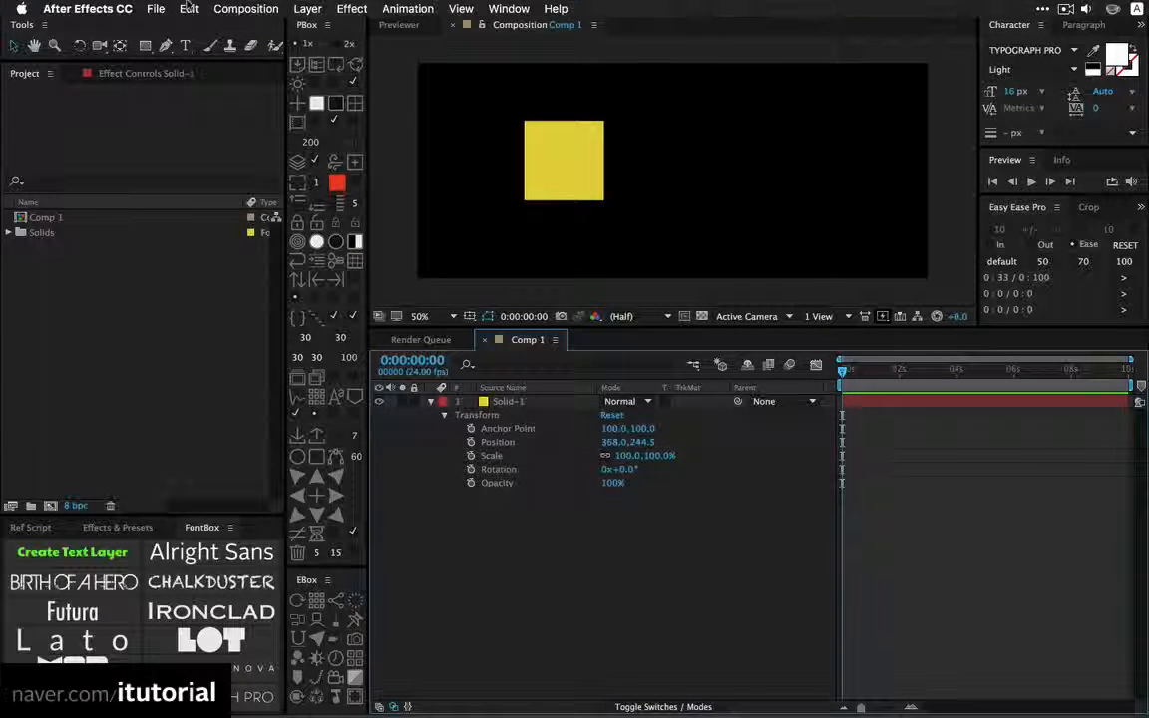
left_click(188, 7)
left_click(202, 159)
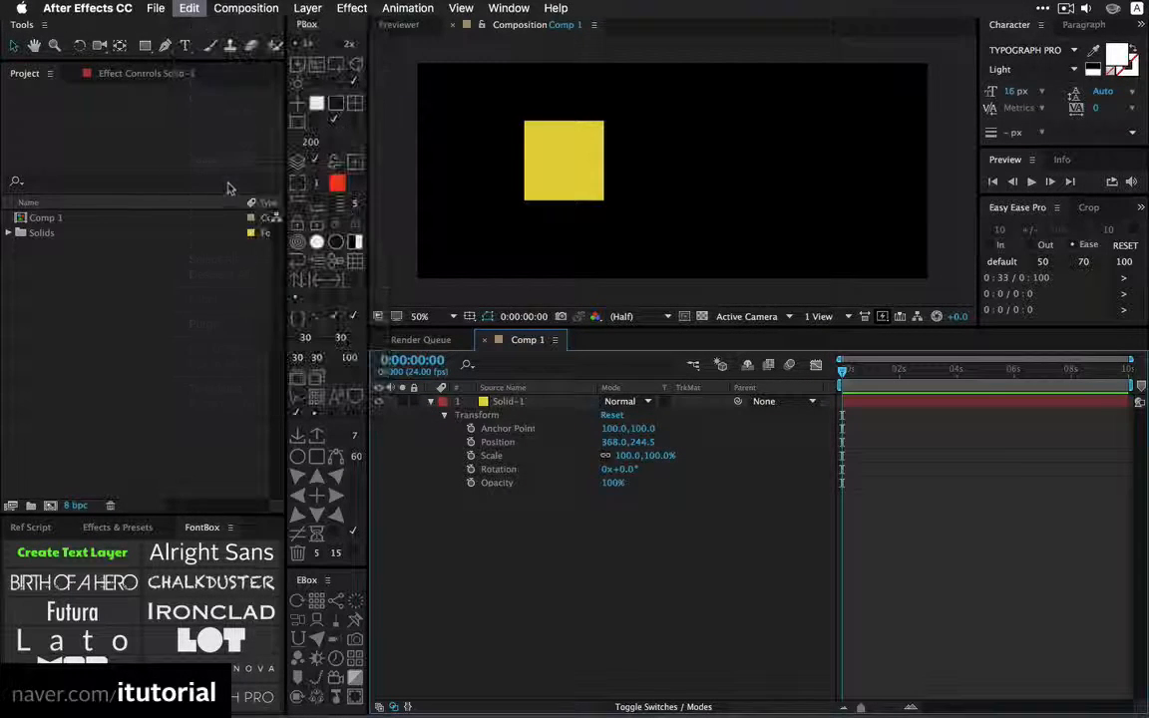
left_click_drag(554, 159, 804, 142)
left_click(431, 401)
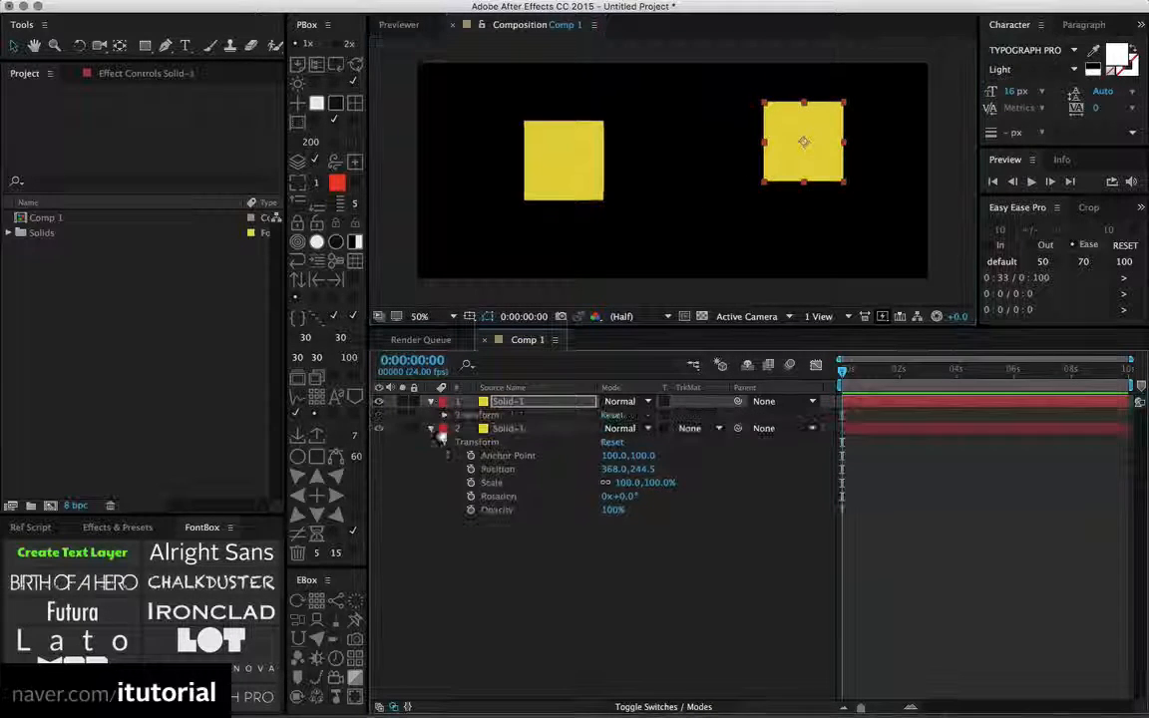
left_click(445, 415)
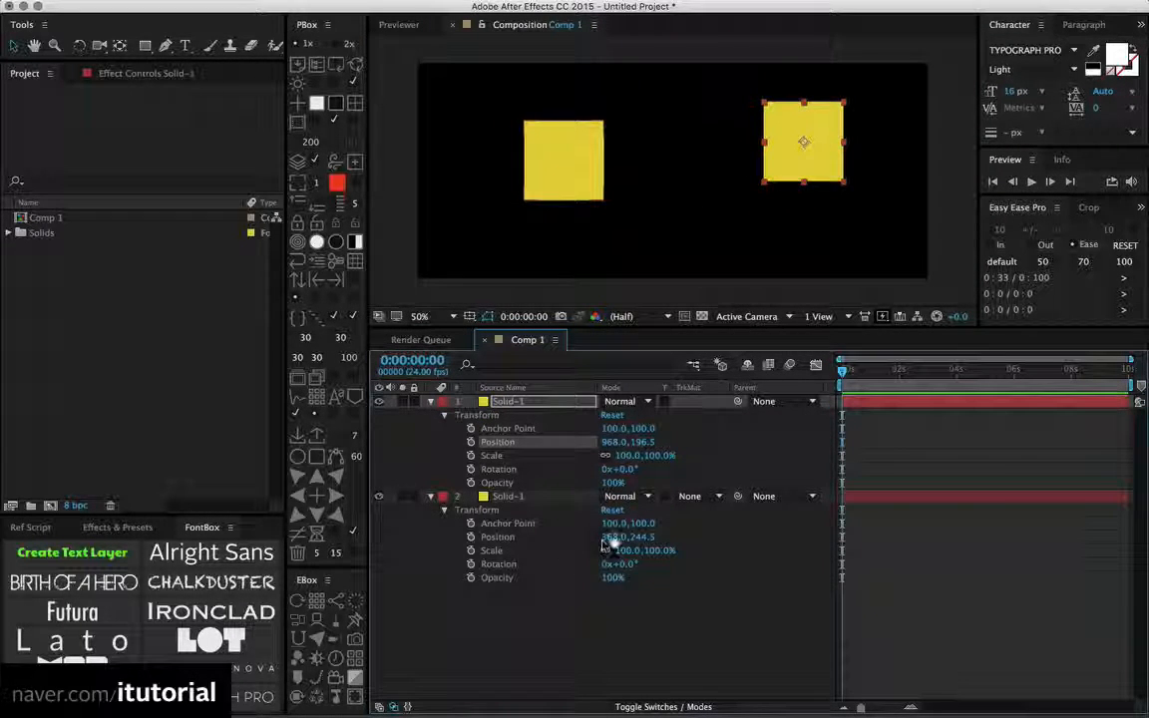
Try moving the original solid to X position 200 and scaling it to 62%, and undo both changes
left_click_drag(603, 543, 239, 544)
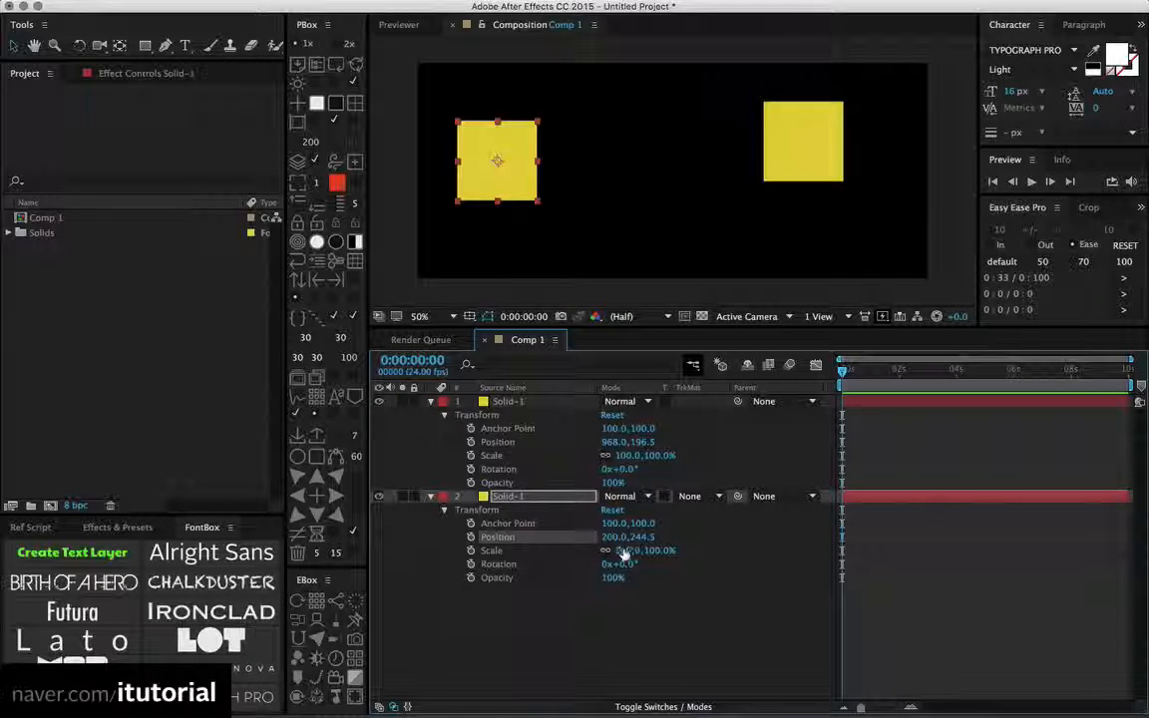
mouse_move(624, 555)
left_mouse_down()
mouse_move(574, 555)
mouse_move(604, 554)
left_mouse_up()
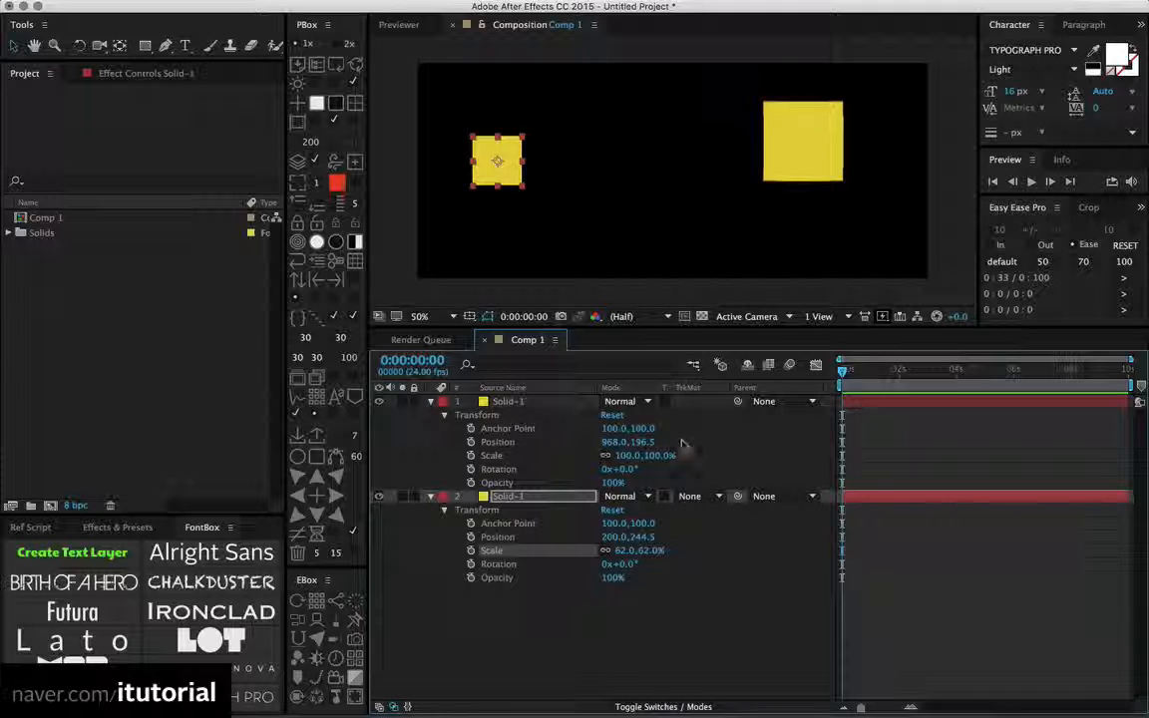
key("super+z")
key("super+z")
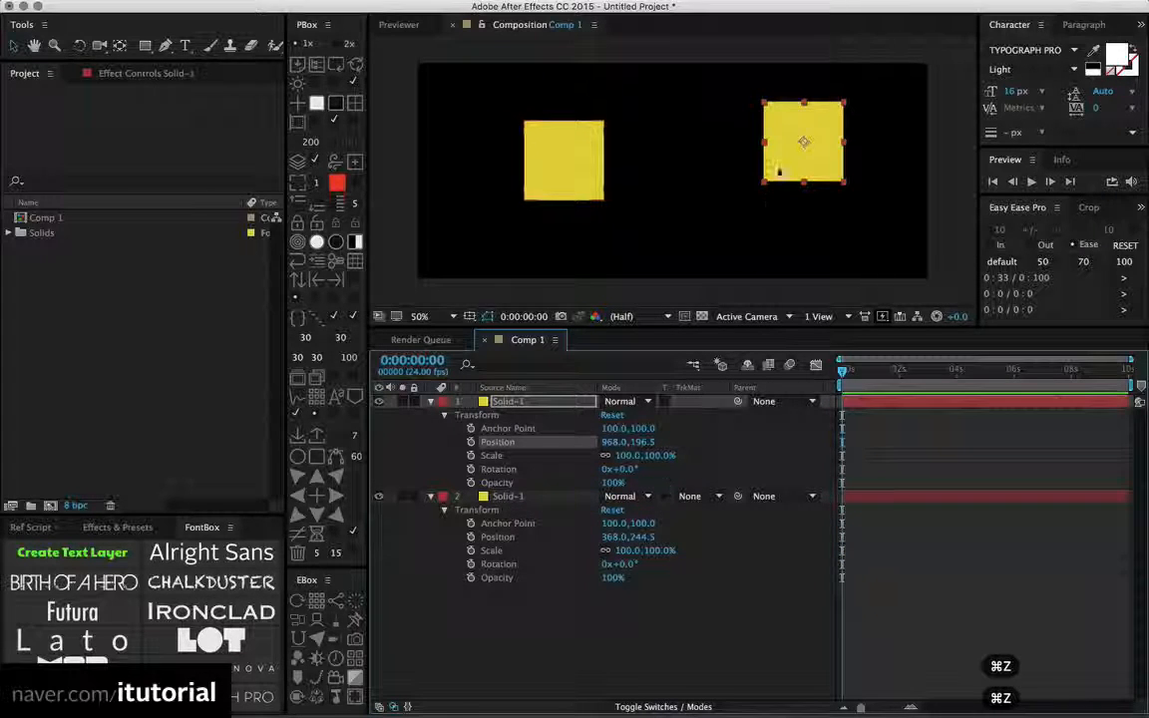
Delete the duplicate solid layer at the top of the layer stack
left_click(516, 403)
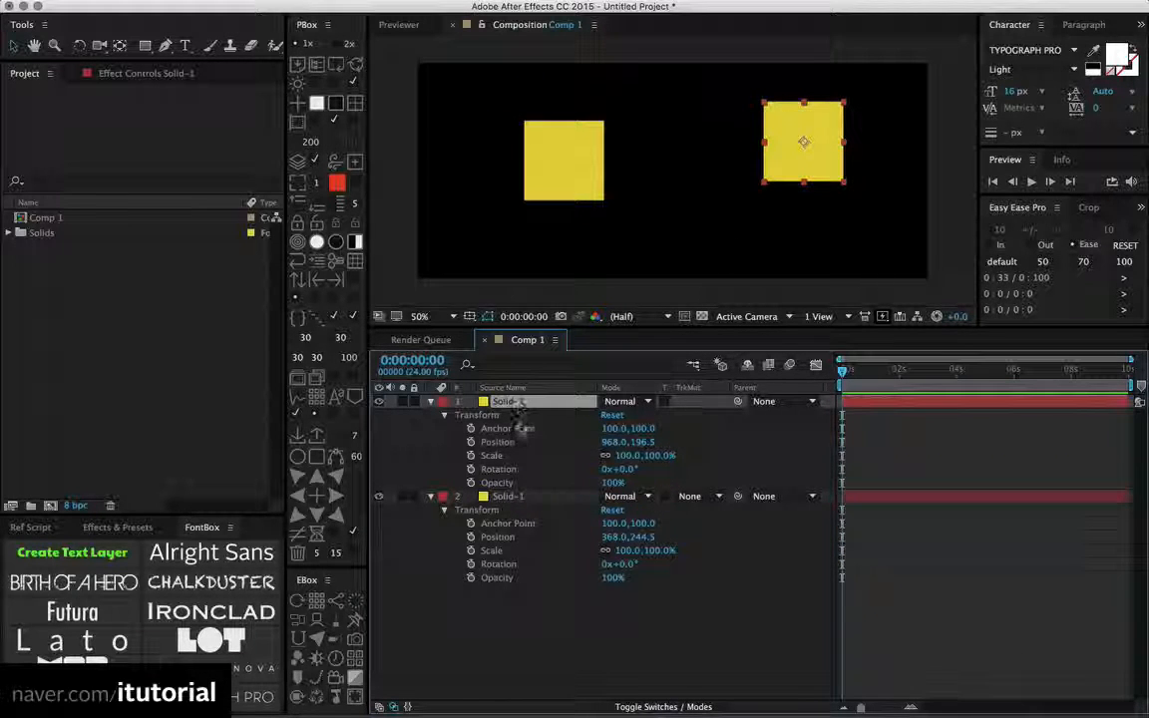
key("Delete")
Copy the remaining yellow solid with property links and paste it as a new layer in Comp 1
left_click(460, 401)
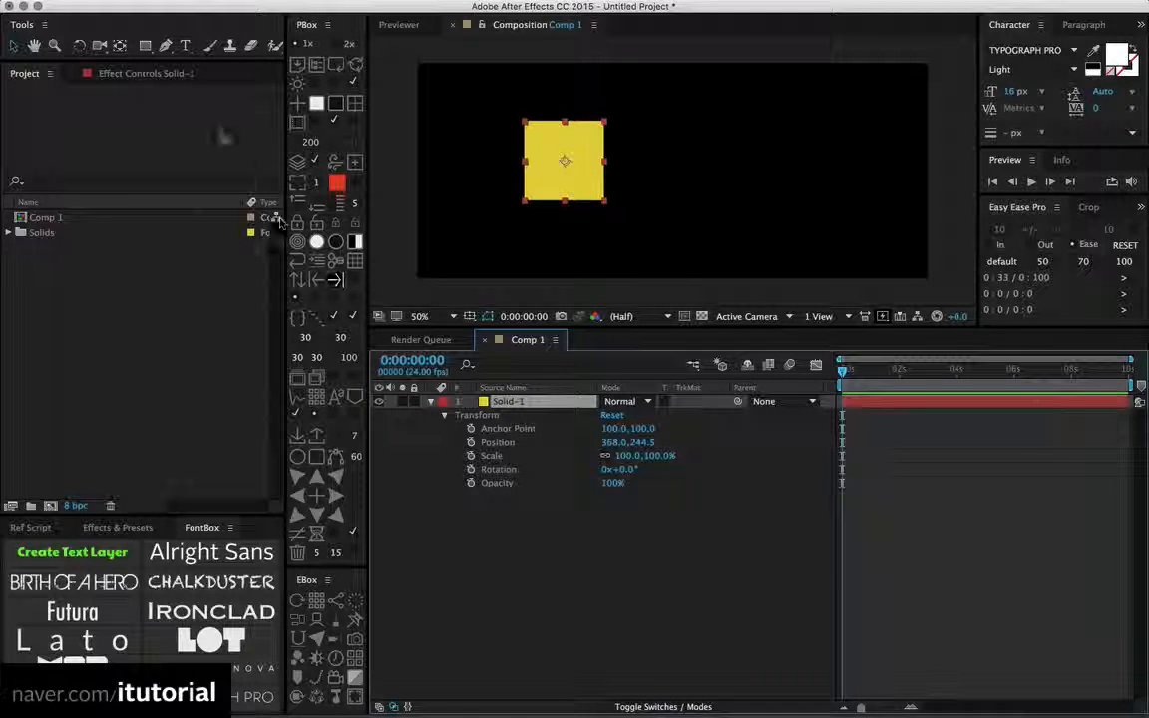
left_click(189, 8)
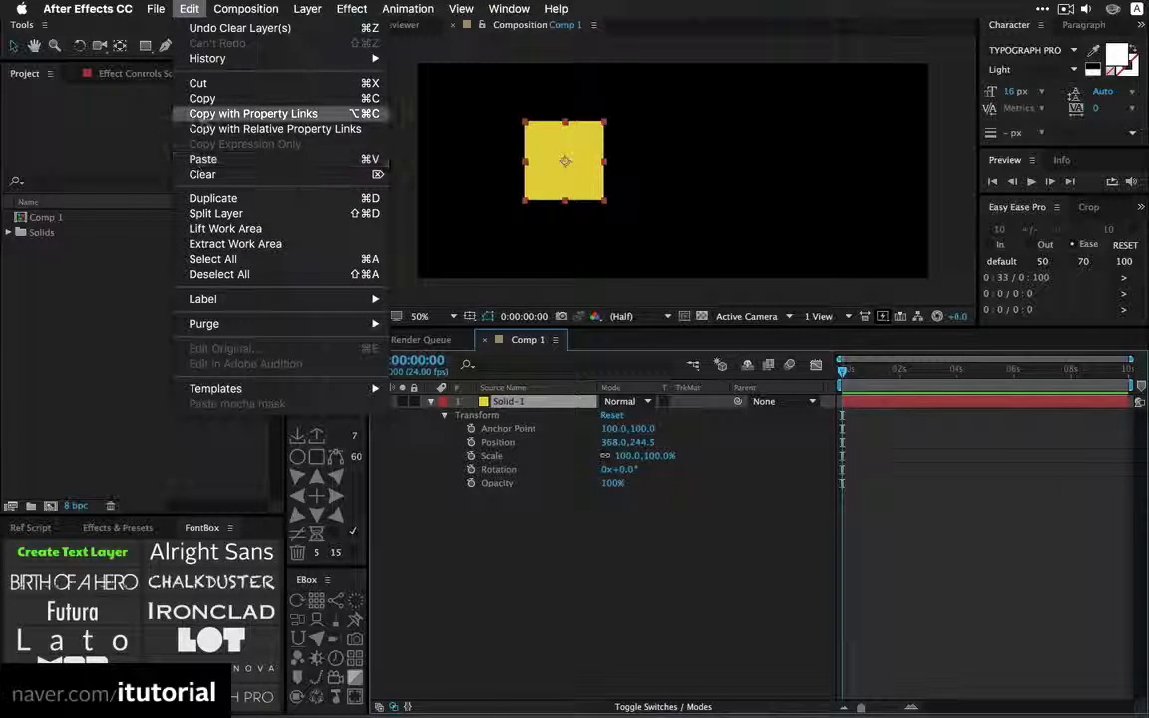
left_click(285, 118)
left_click(514, 520)
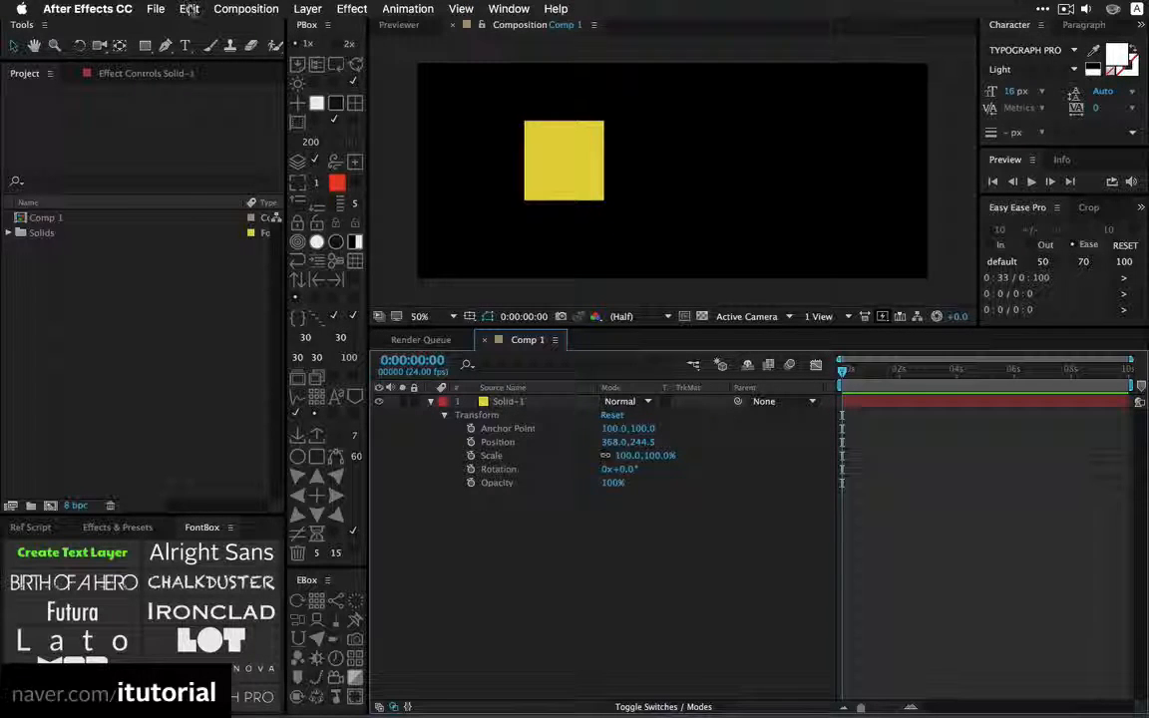
left_click(190, 9)
left_click(203, 158)
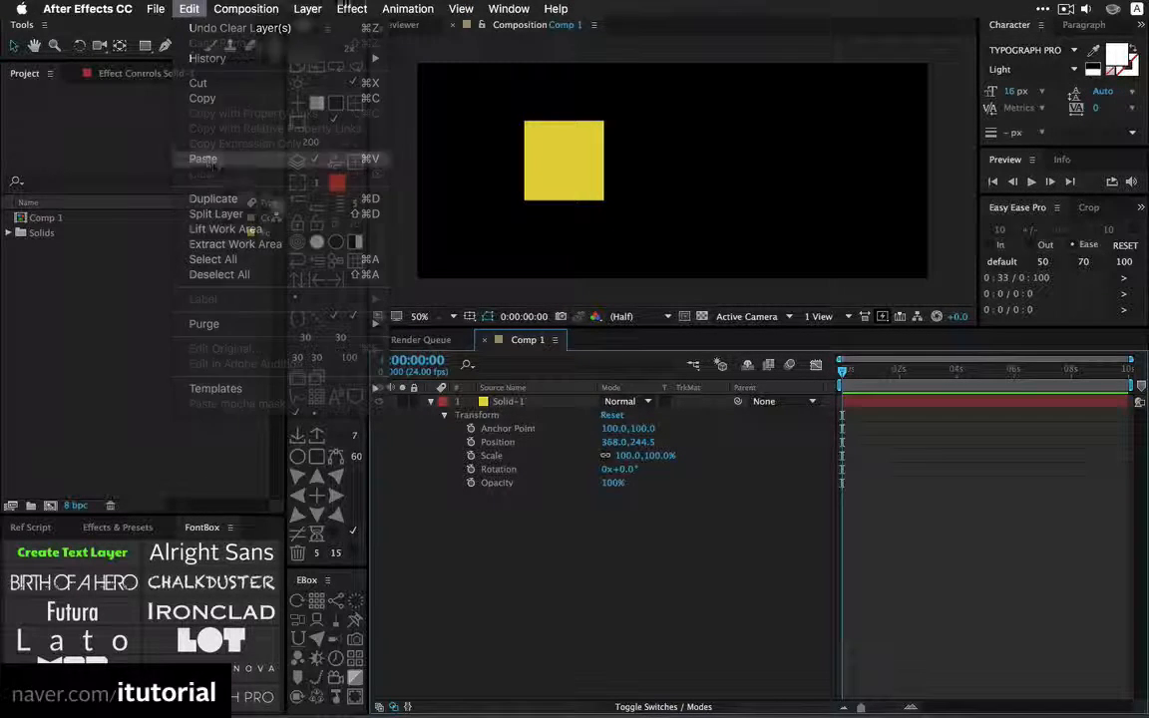
key("Return")
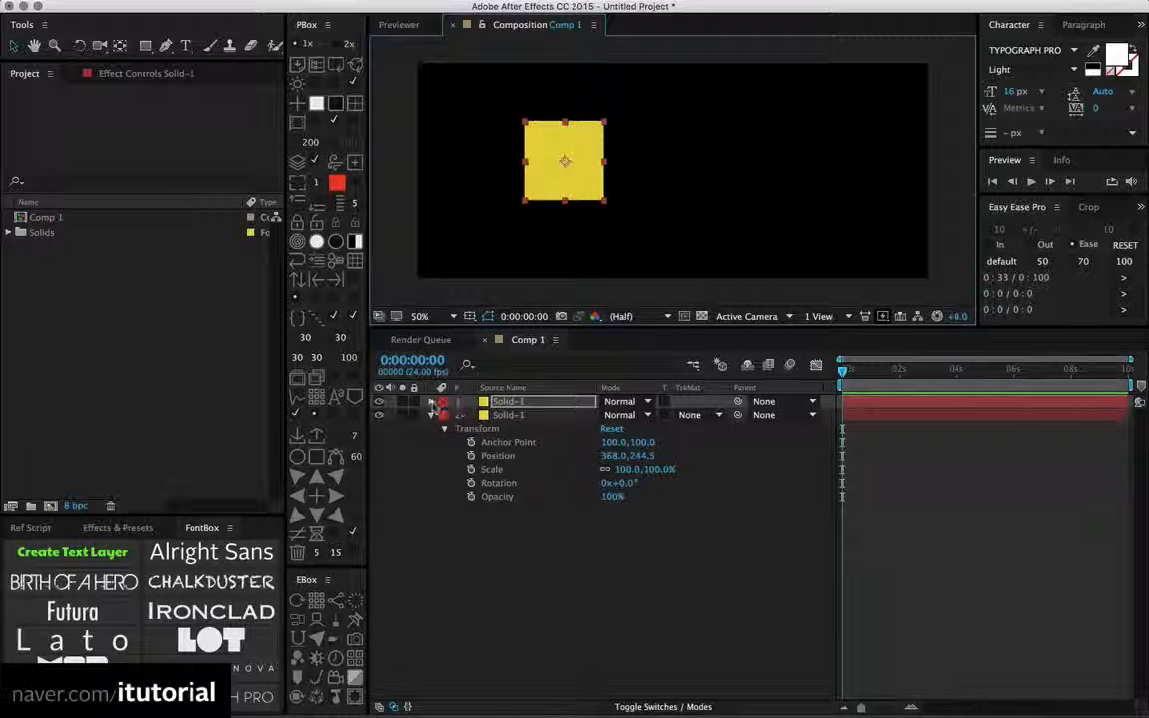
Expand the linked copy's Transform group and examine its linked properties
left_click(431, 401)
left_click(443, 415)
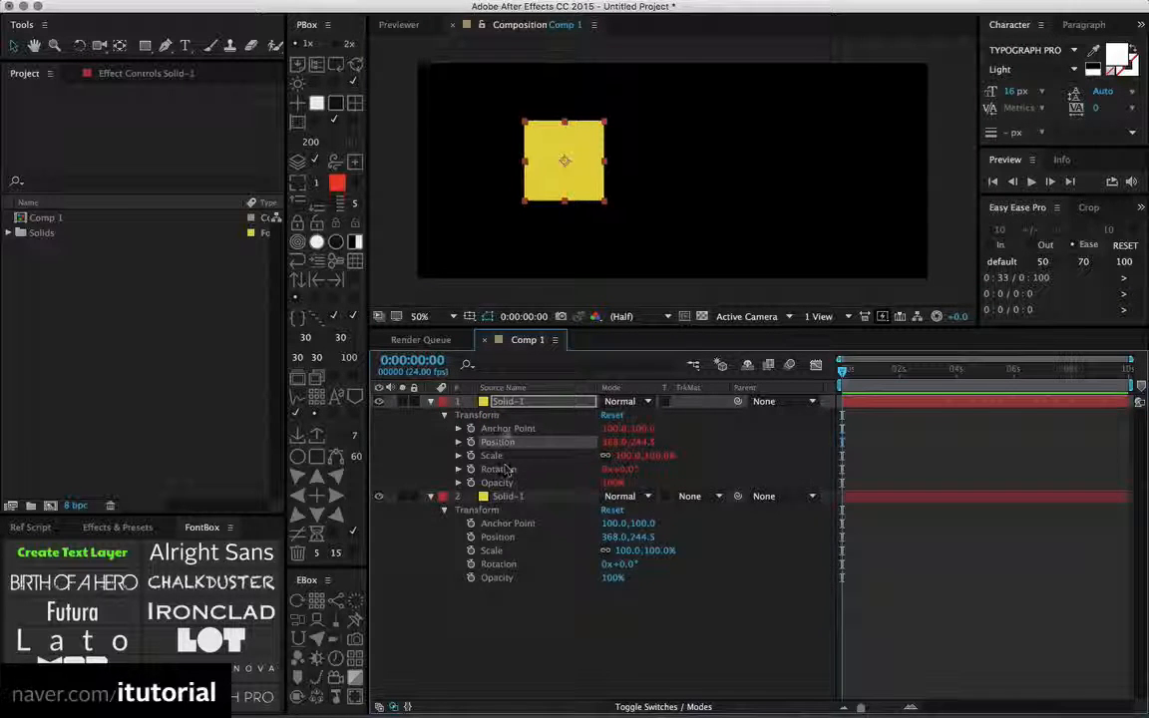
left_click(504, 443)
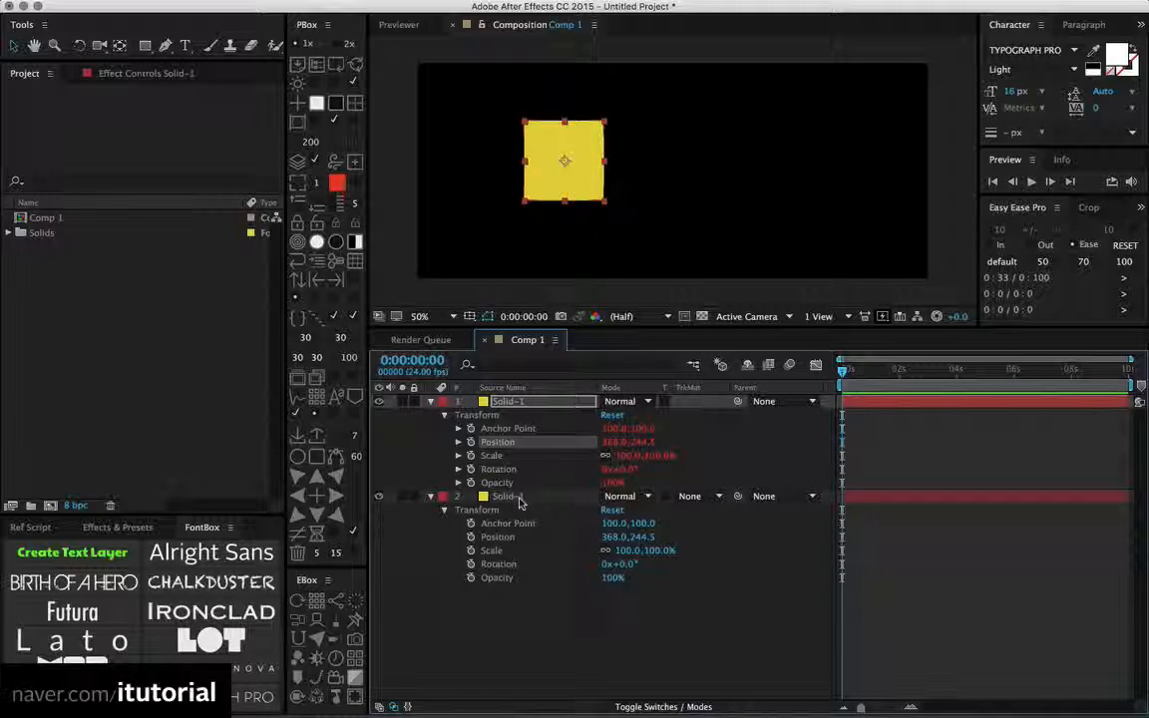
Set the original solid's anchor point X to about -95 and its rotation to about -27°
left_click_drag(612, 523, 513, 510)
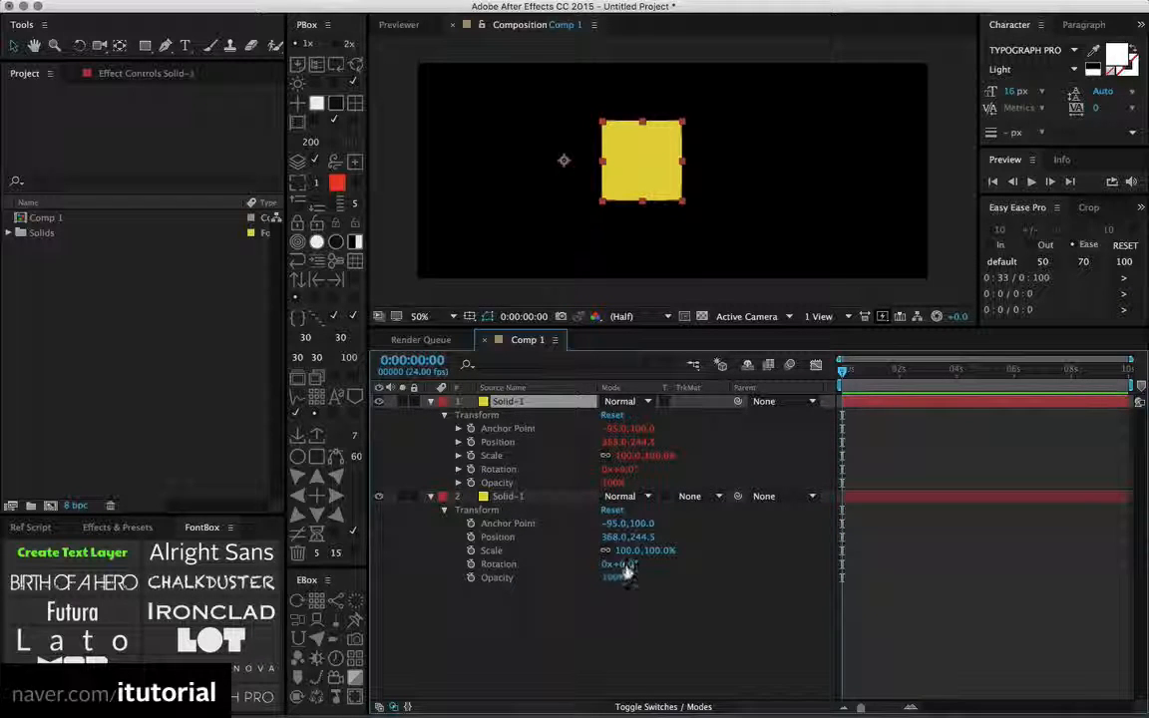
mouse_move(612, 565)
left_mouse_down()
mouse_move(650, 564)
mouse_move(604, 565)
left_mouse_up()
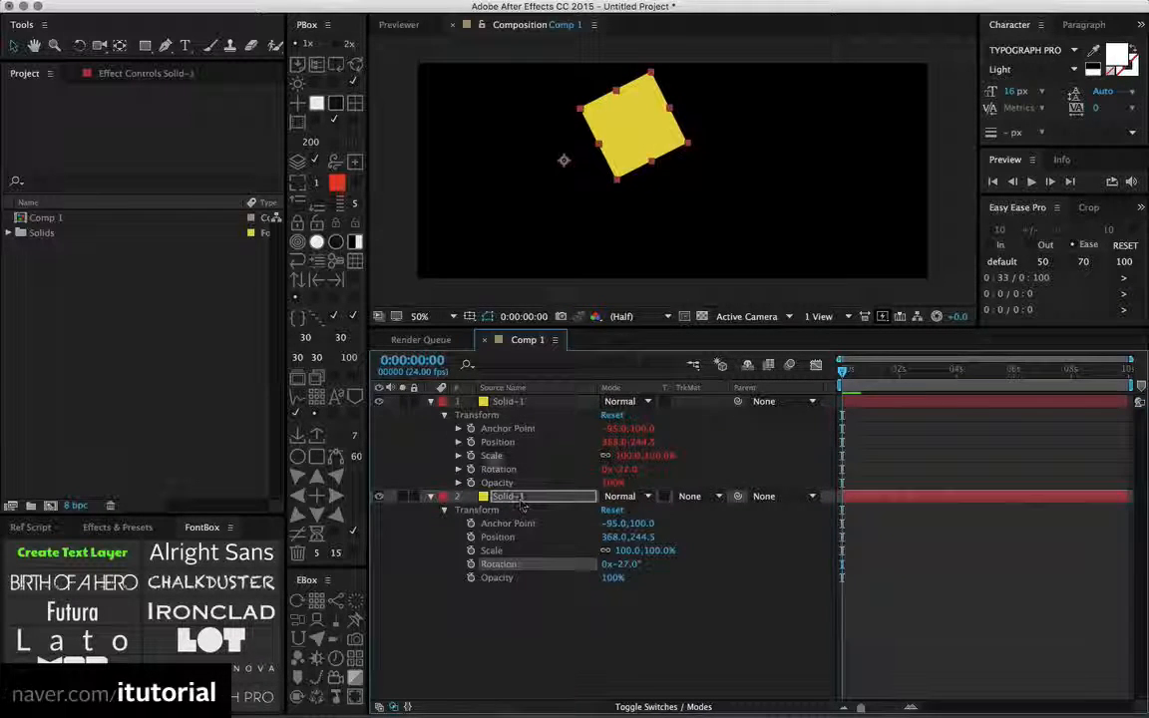
Reveal the Anchor Point expression on the linked copy and delete that copy
left_click(459, 429)
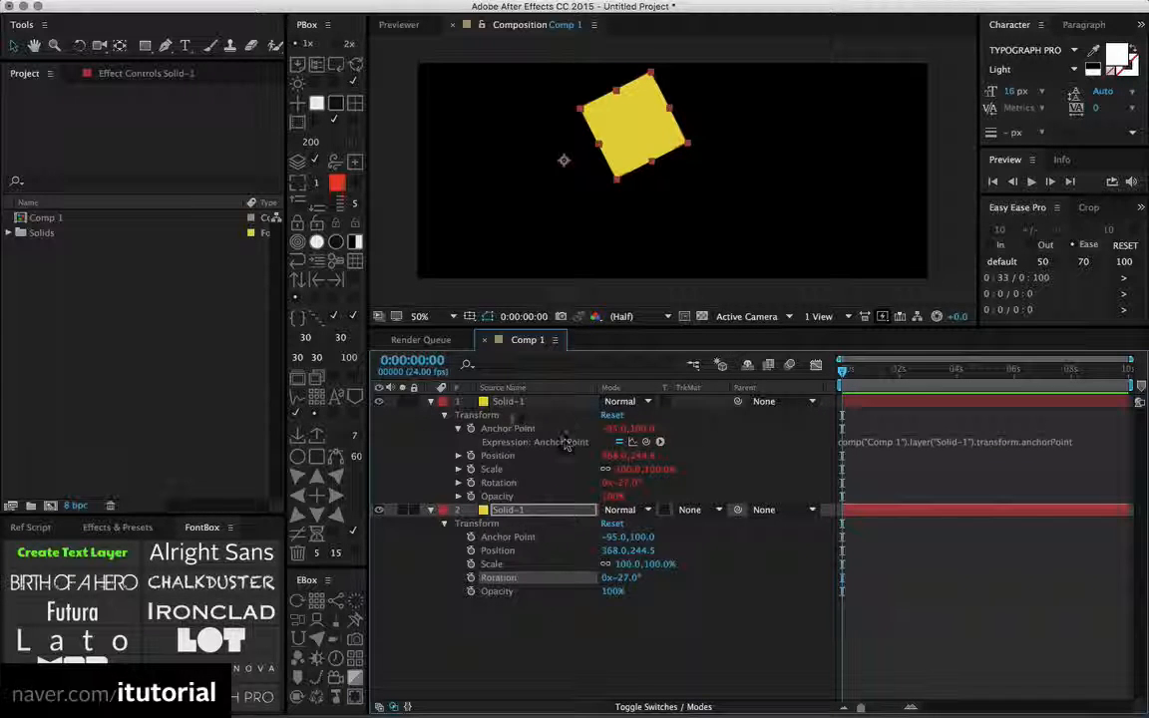
left_click(506, 401)
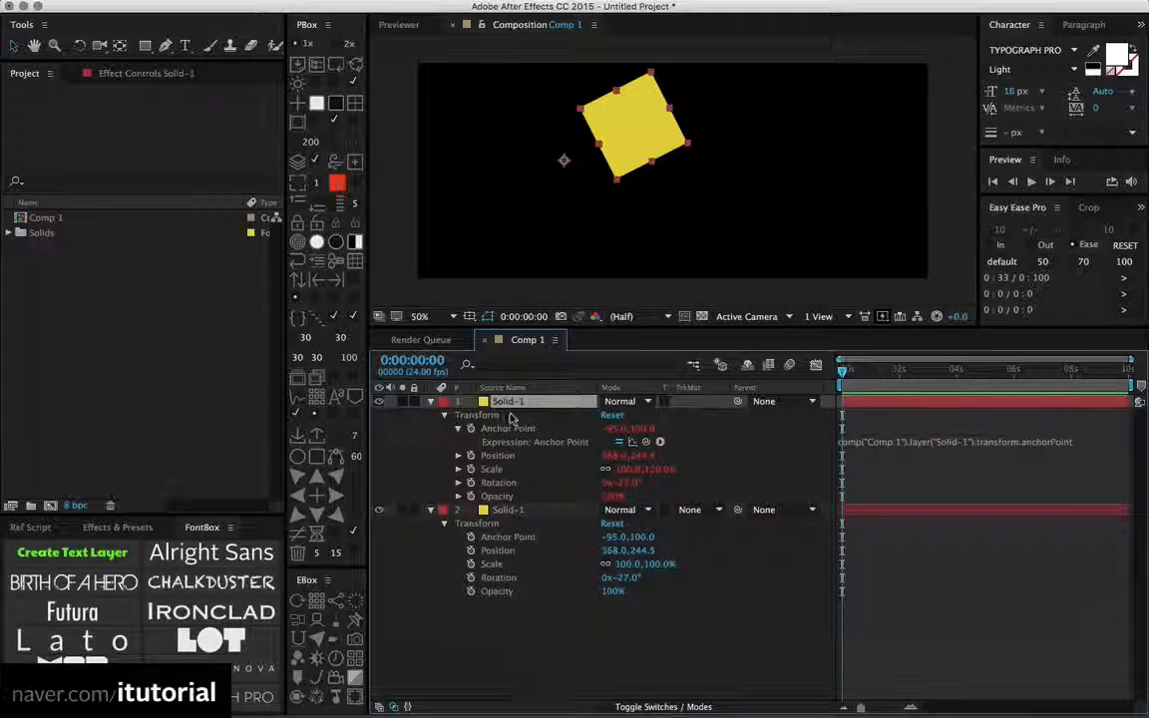
key("Delete")
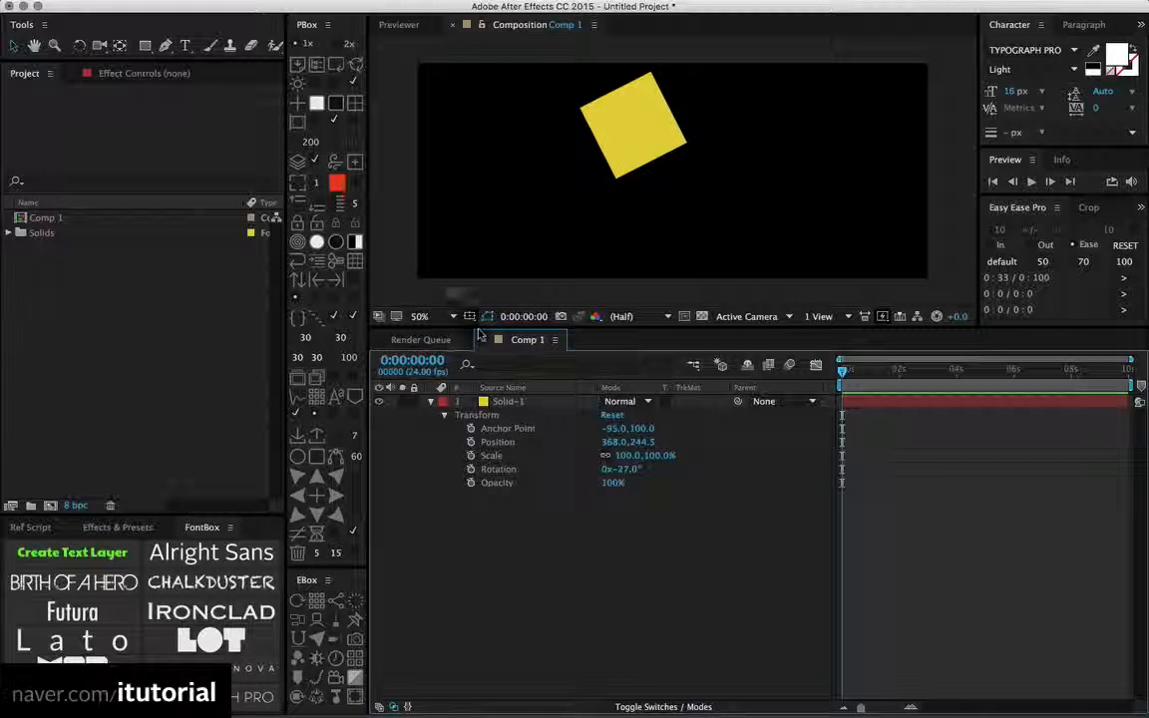
Add a second solid to Comp 1 well to the right of the yellow square and reveal its Rotation property
left_click(355, 105)
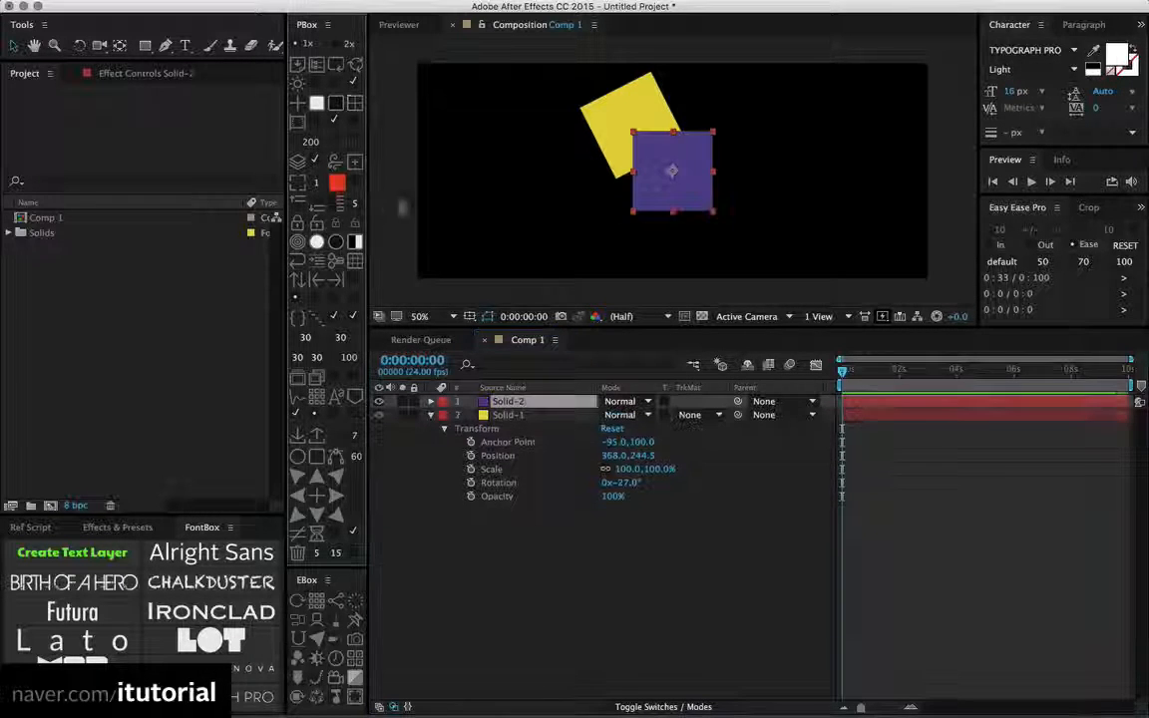
left_click_drag(666, 193, 834, 189)
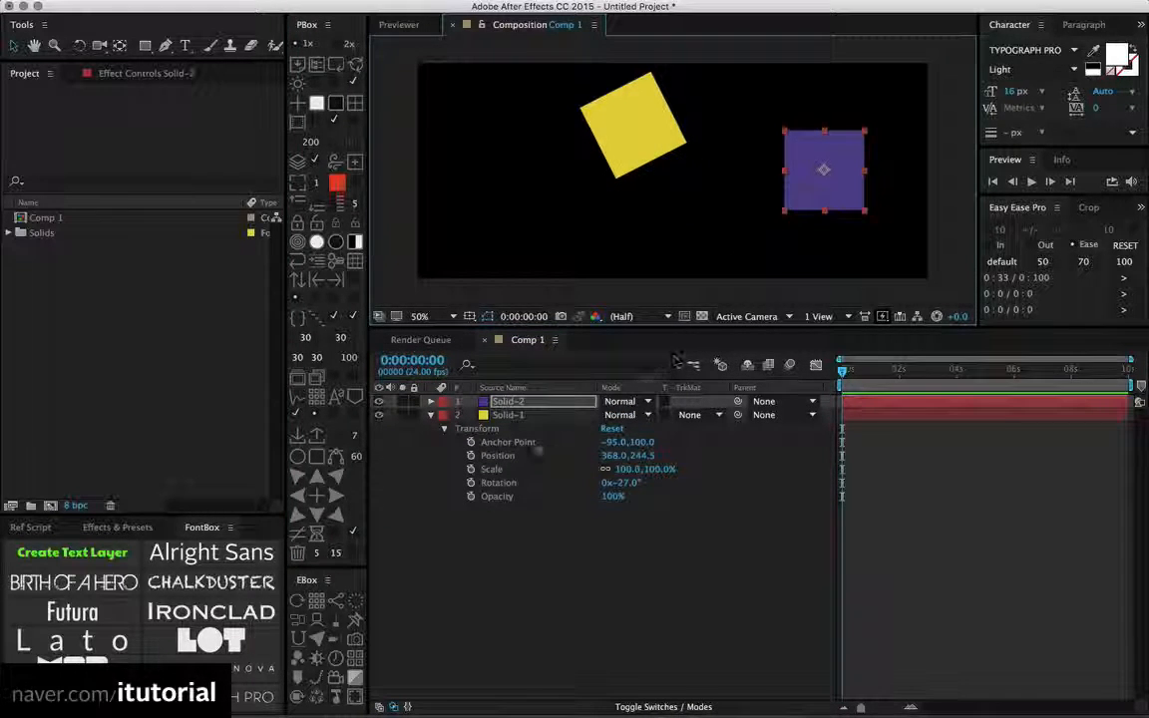
left_click(510, 415)
left_click(509, 402)
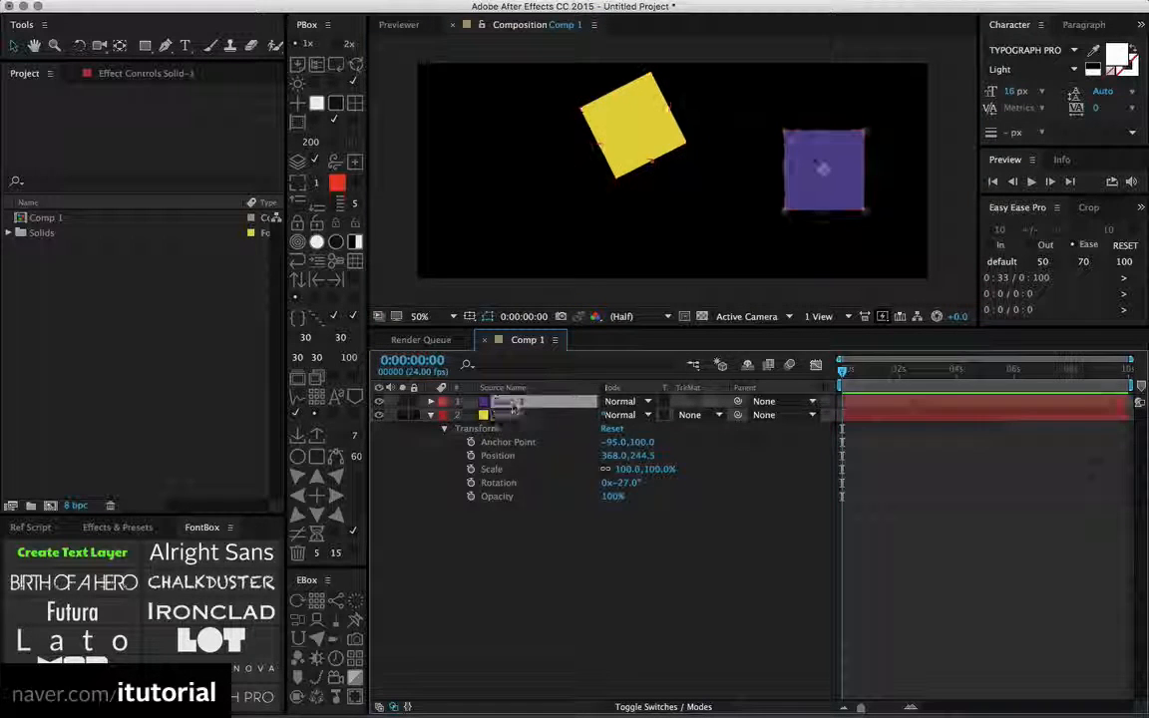
key("r")
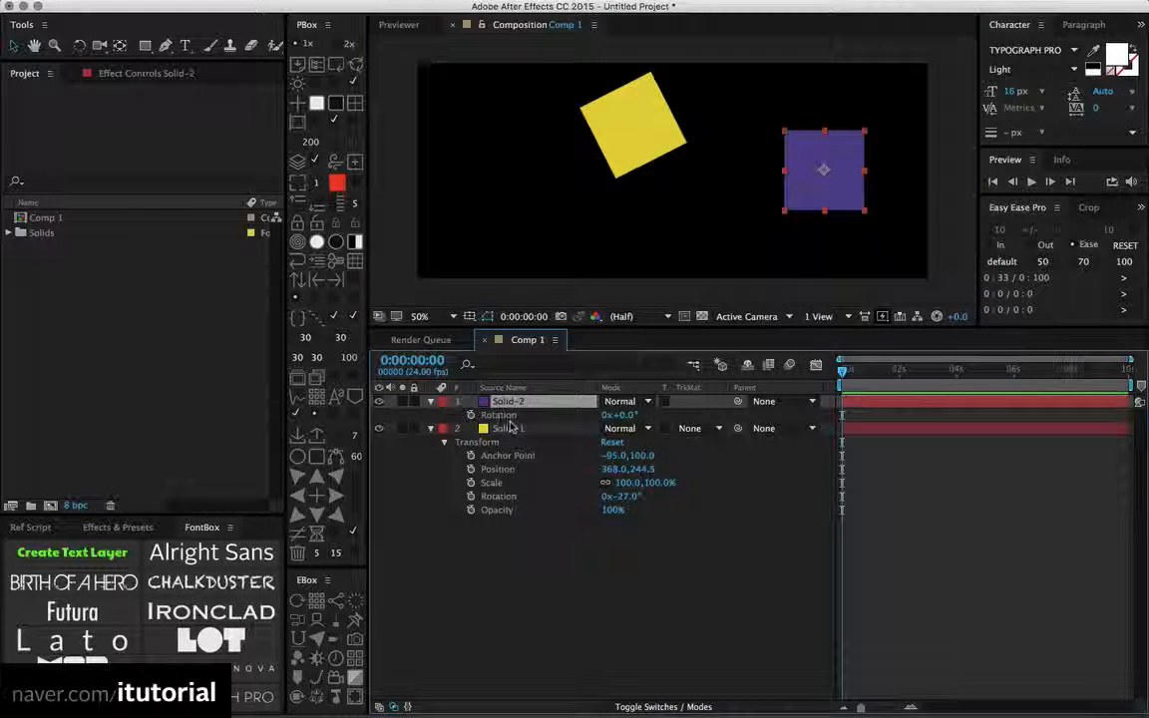
Copy the yellow solid's Rotation with property links and paste it onto the purple Solid-2 layer
left_click(499, 497)
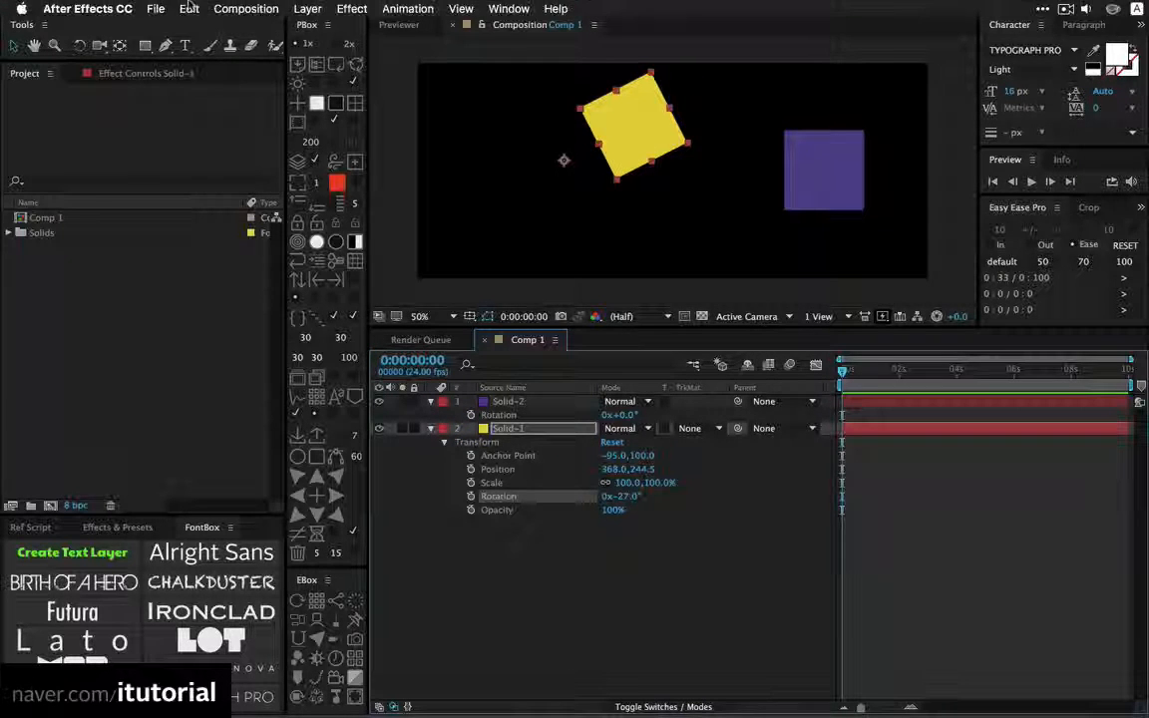
left_click(189, 9)
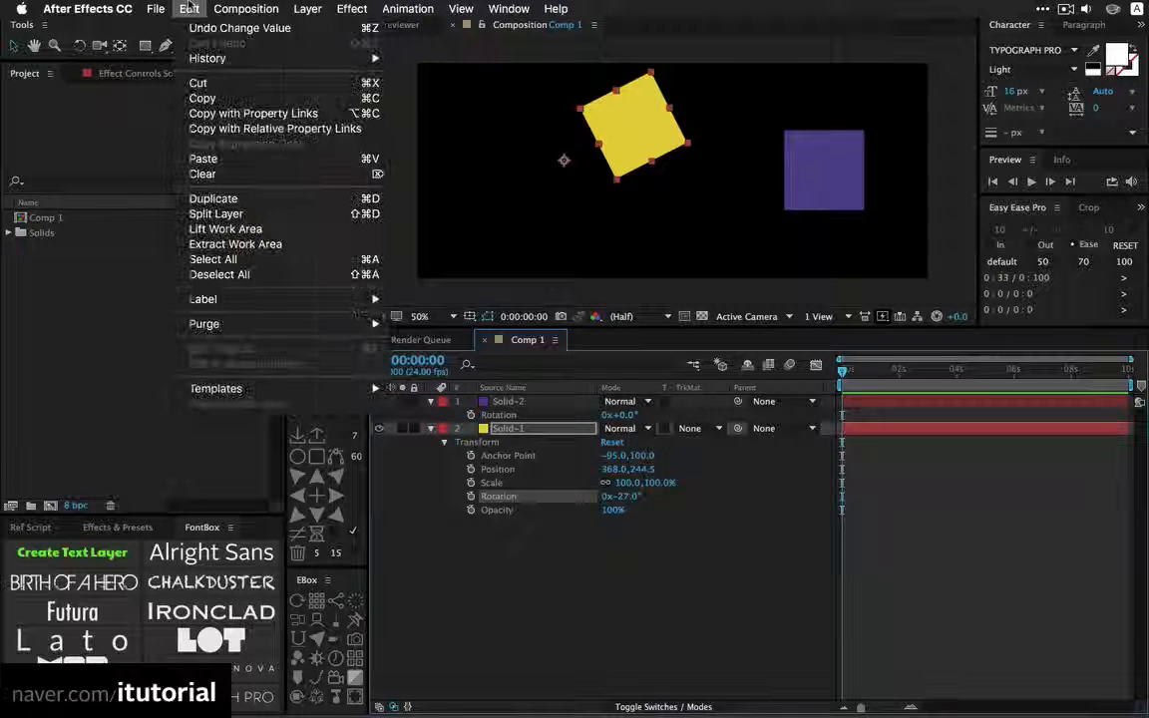
left_click(200, 113)
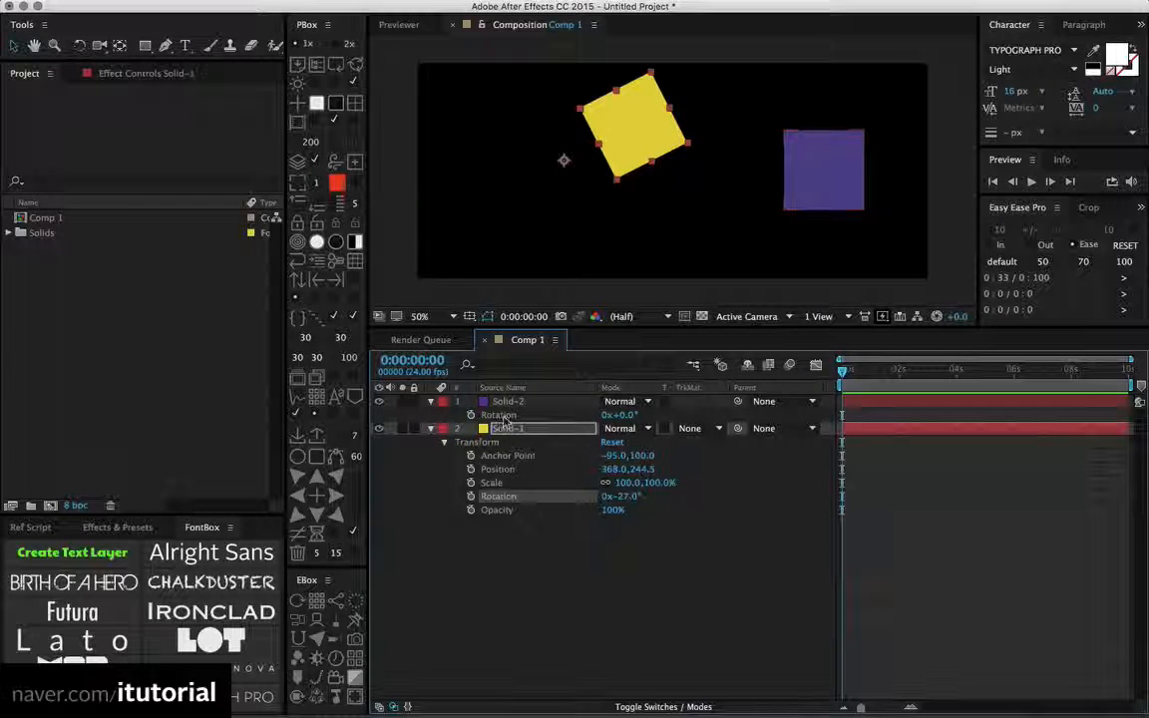
left_click(508, 401)
key("super+v")
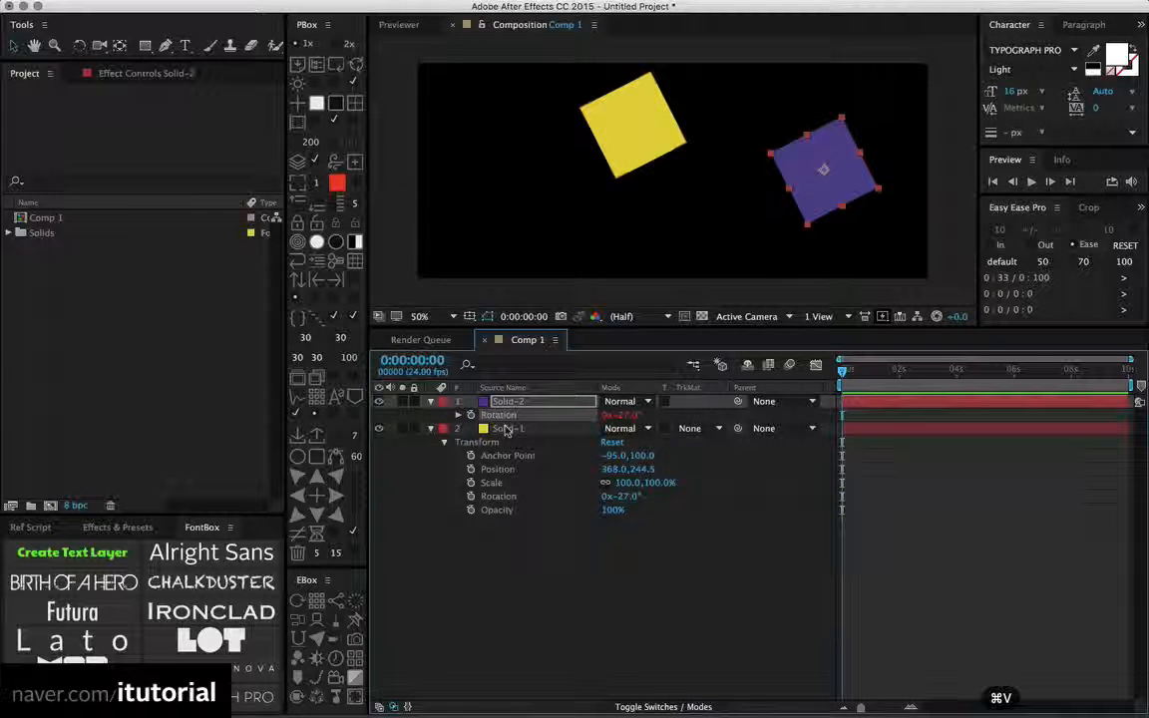
Show the linked Rotation expression, set the yellow solid's rotation to about -38°, and move the purple solid down and slightly left
left_click(458, 415)
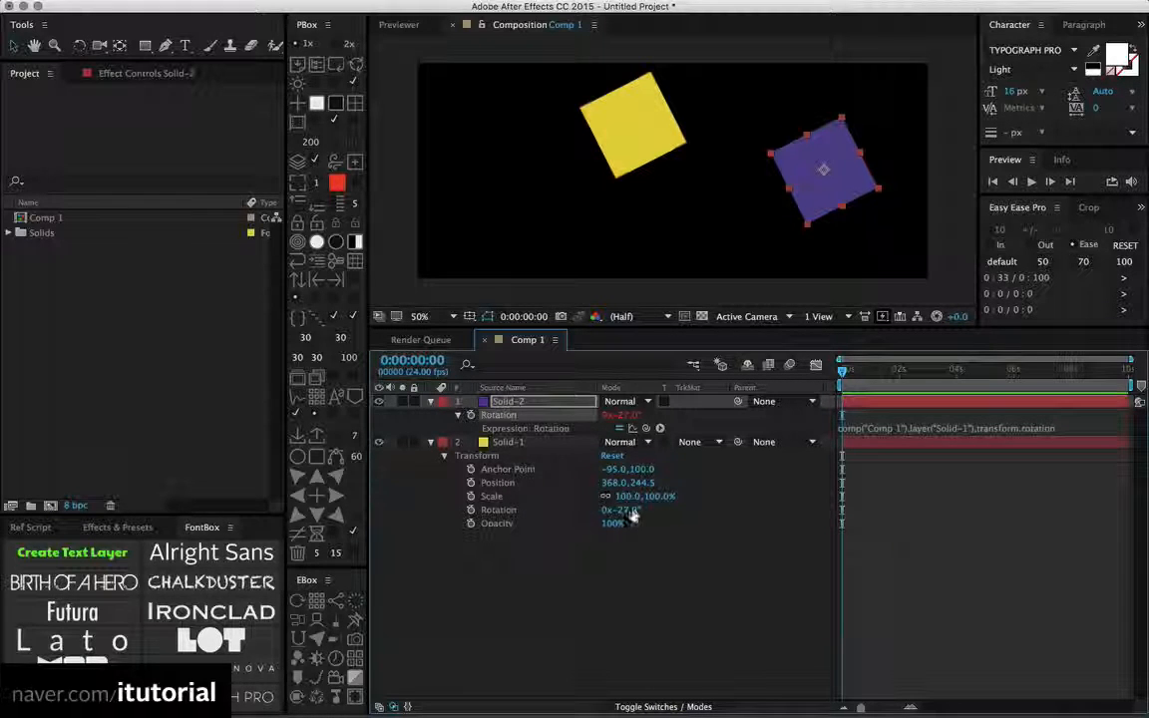
left_click_drag(628, 509, 482, 404)
left_click(482, 404)
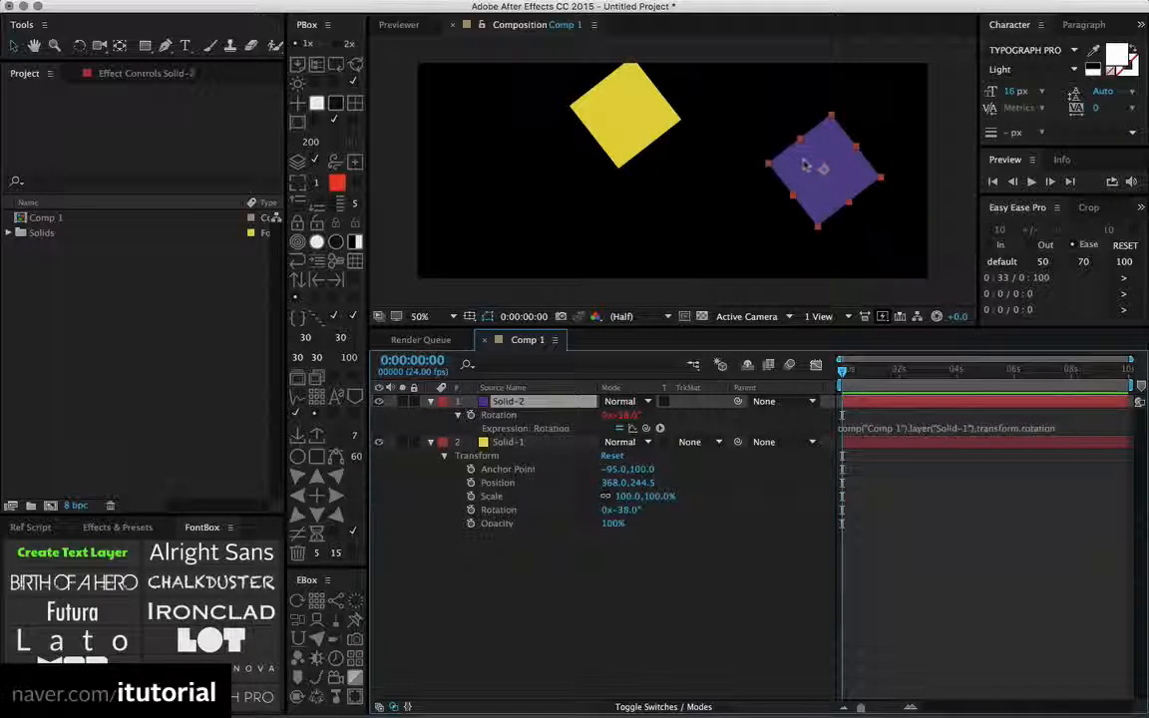
left_click_drag(824, 167, 779, 226)
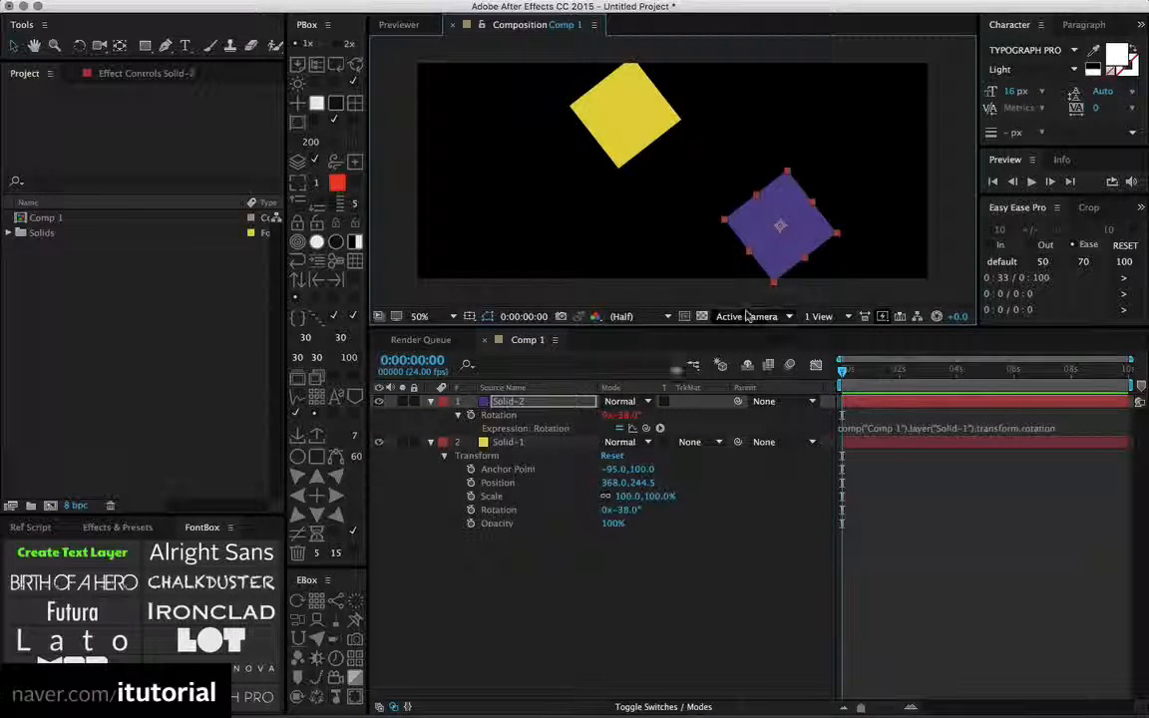
Collapse the layer properties and delete both solid layers from Comp 1
left_click(430, 442)
key("u")
left_click_drag(523, 448, 459, 392)
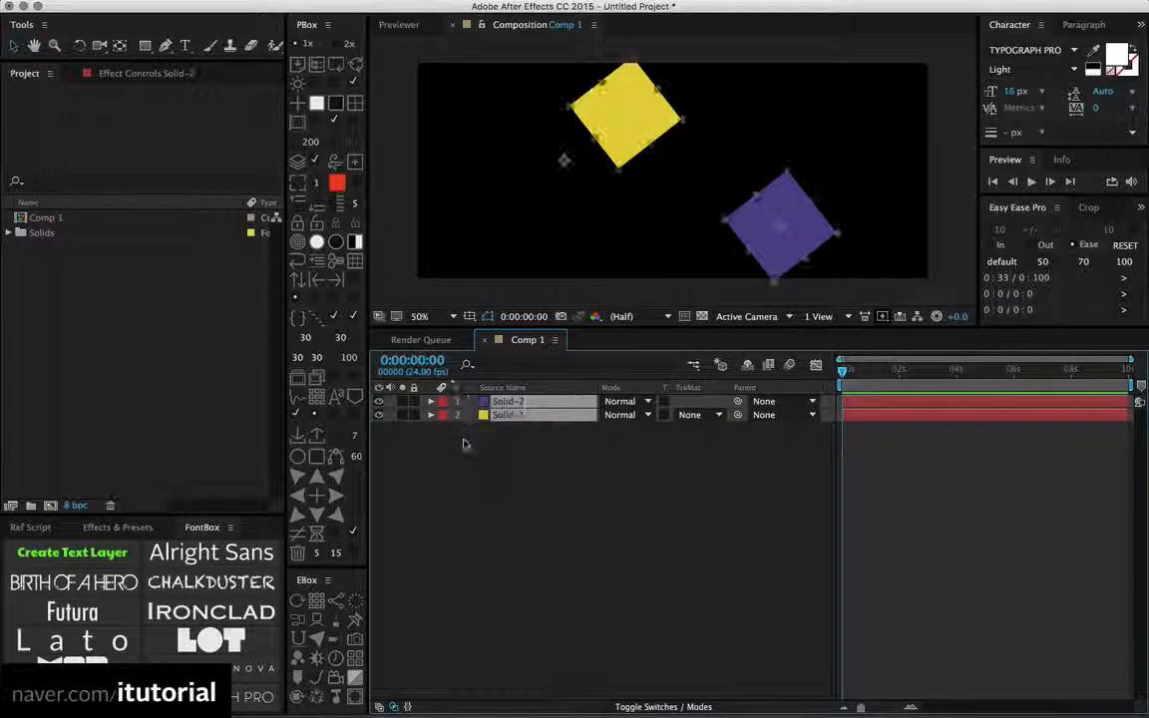
key("Delete")
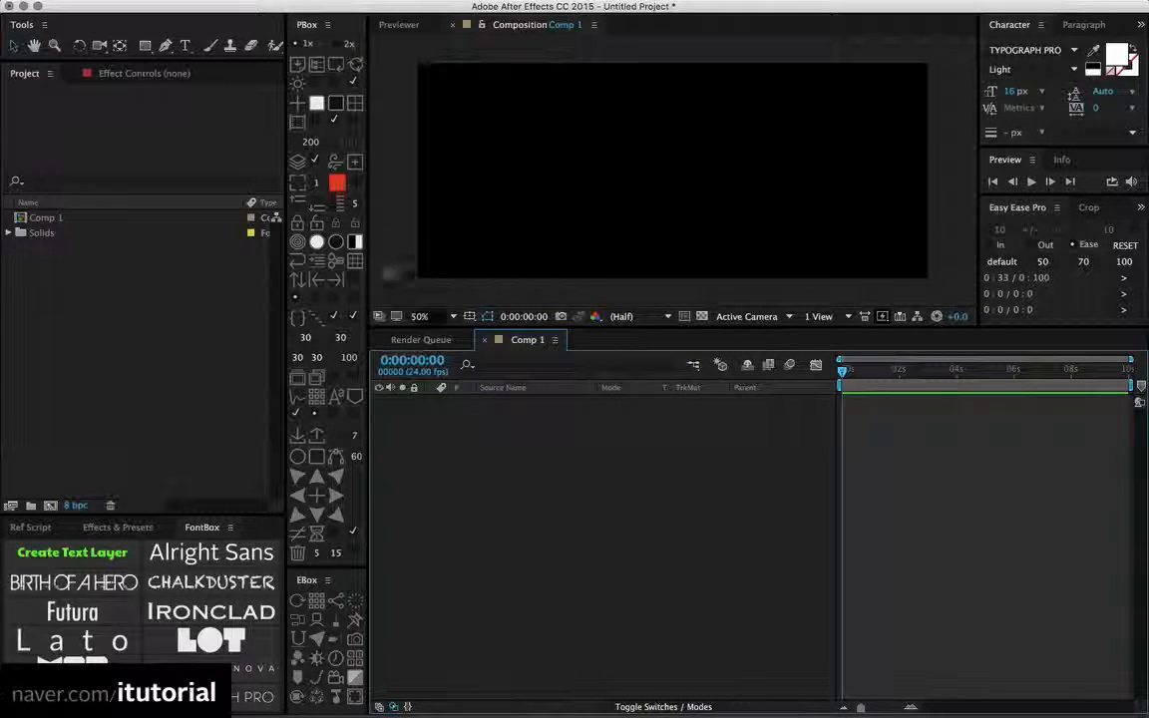
Create two new solids in Comp 1, placing the first in the left part of the frame and the second in the right
left_click(355, 103)
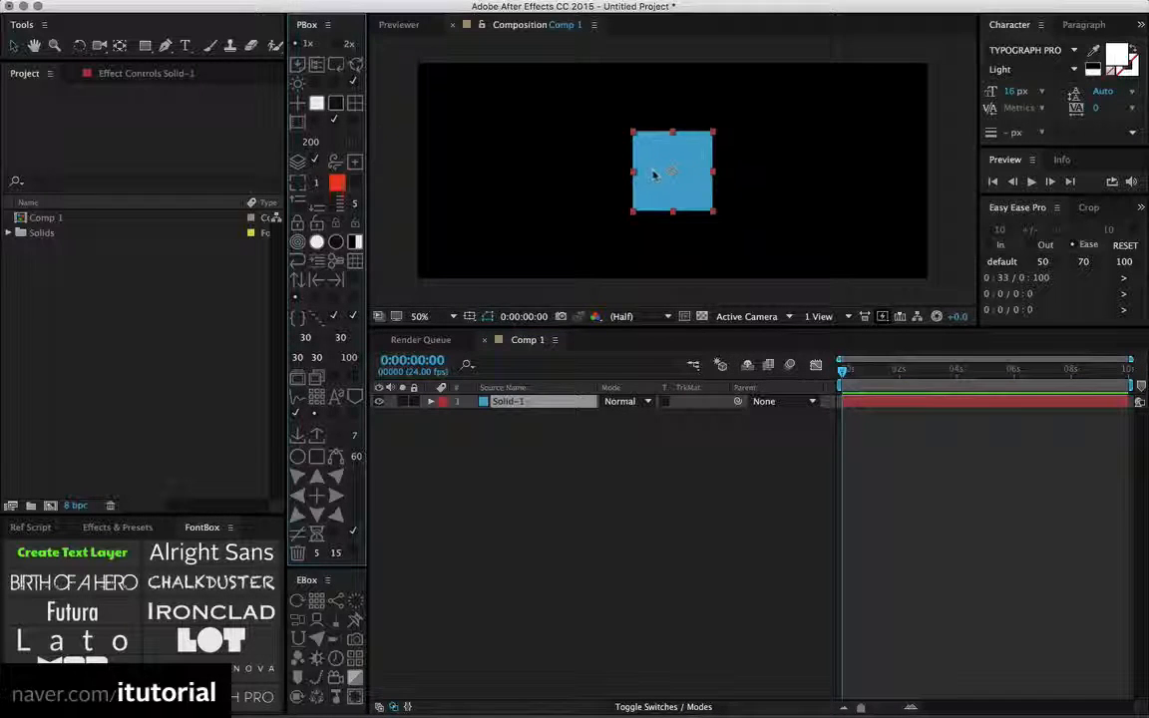
left_click_drag(653, 175, 519, 176)
left_click(355, 104)
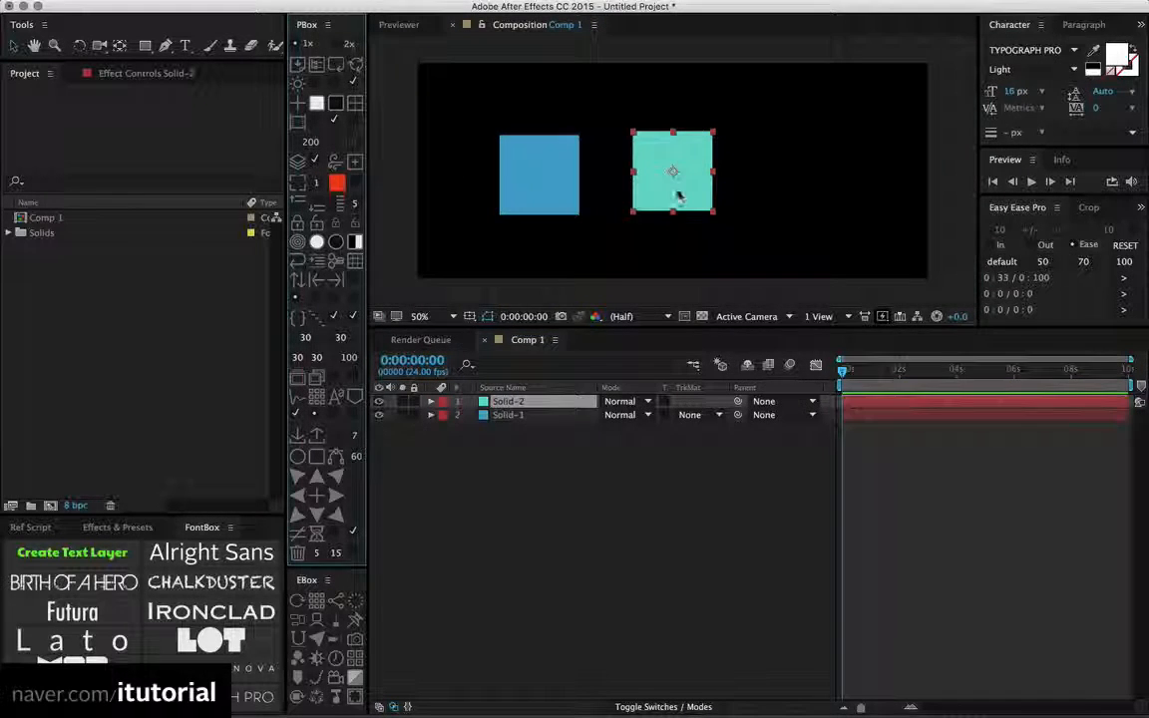
left_click_drag(676, 197, 821, 193)
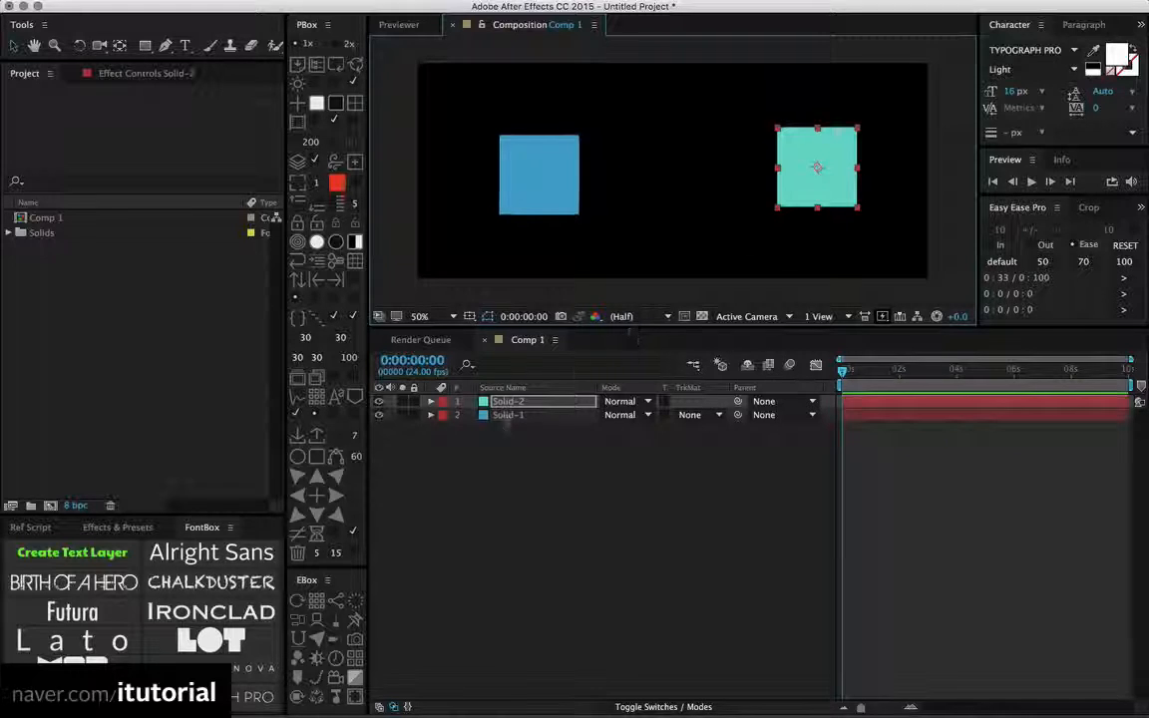
Reorder the layers so that Solid-1 sits above Solid-2
left_click(504, 426)
left_click(518, 417)
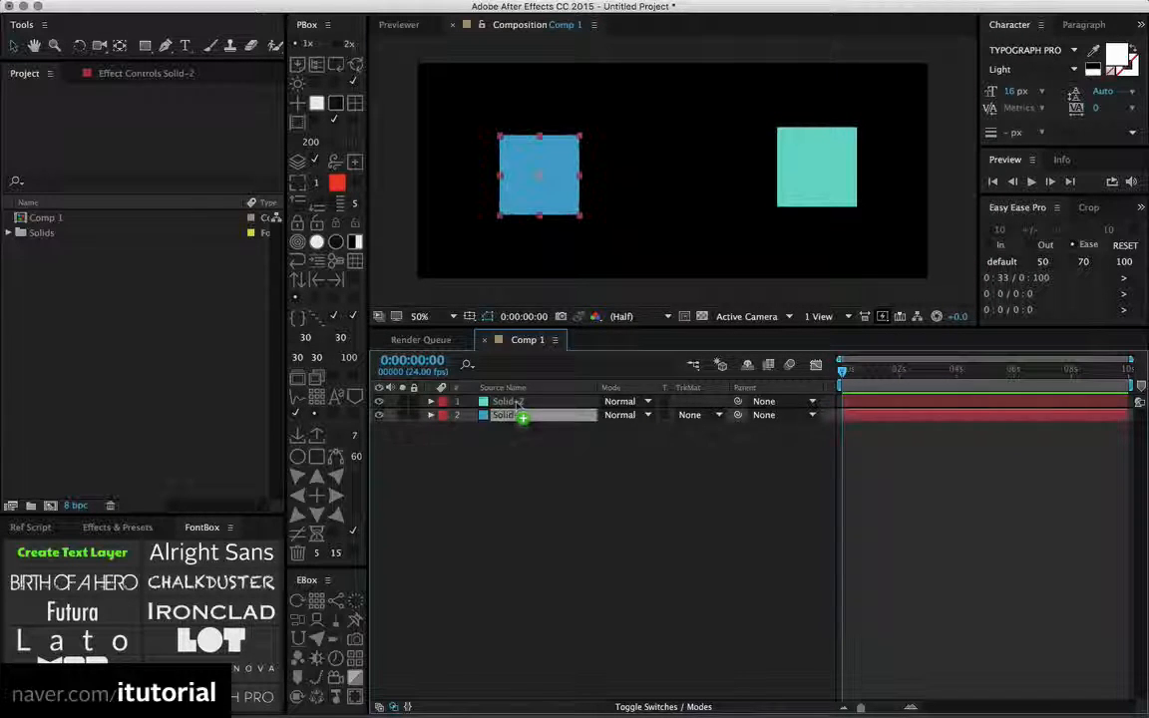
left_click_drag(522, 416, 512, 403)
left_click(513, 428)
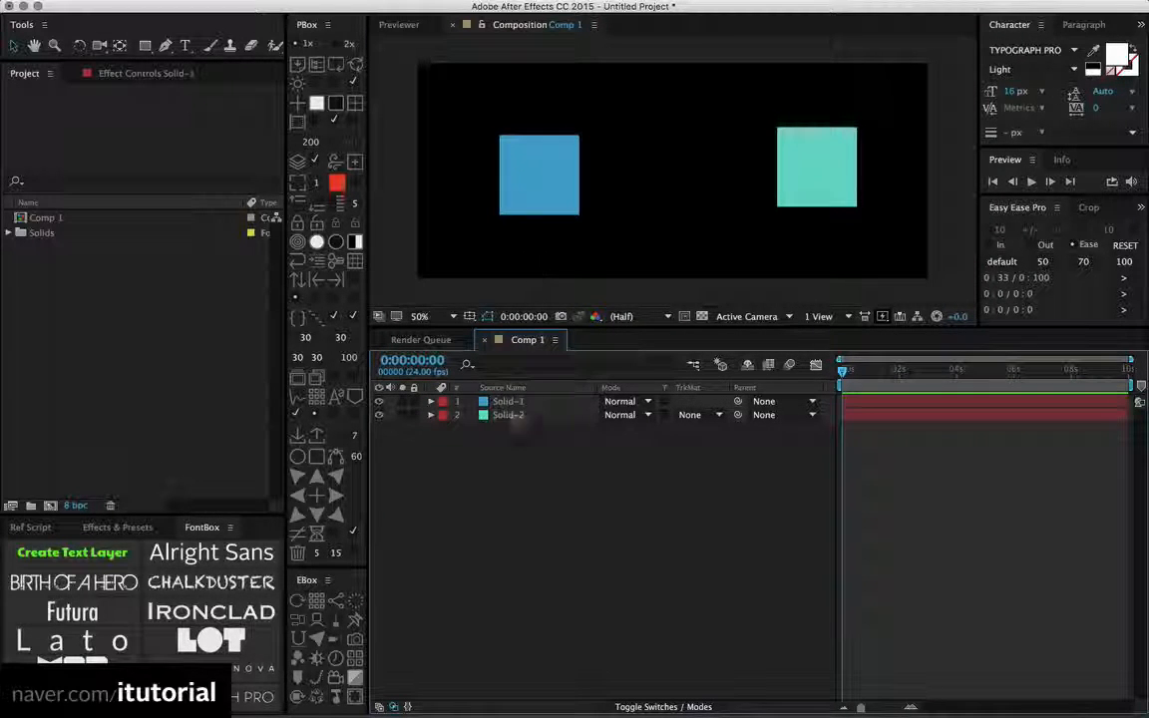
left_click(507, 402)
left_click(511, 415)
left_click(518, 404)
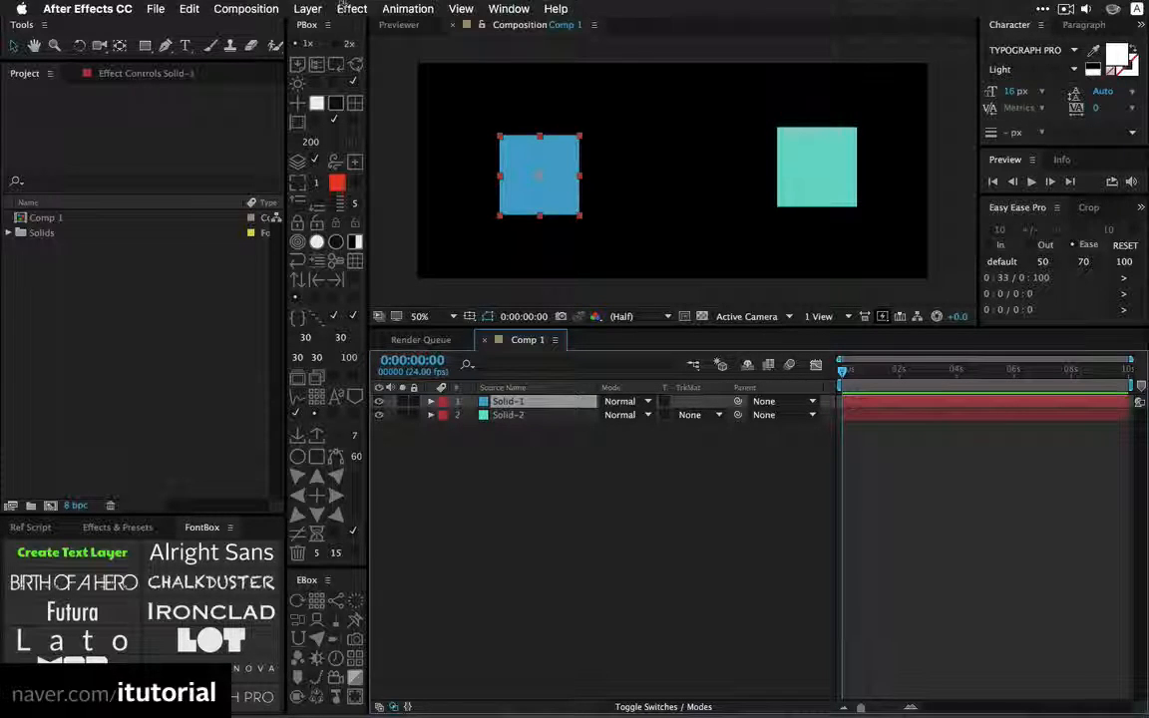
Apply the Fill effect to Solid-1 and paste a regular copy of it onto Solid-2
left_click(307, 8)
mouse_move(341, 10)
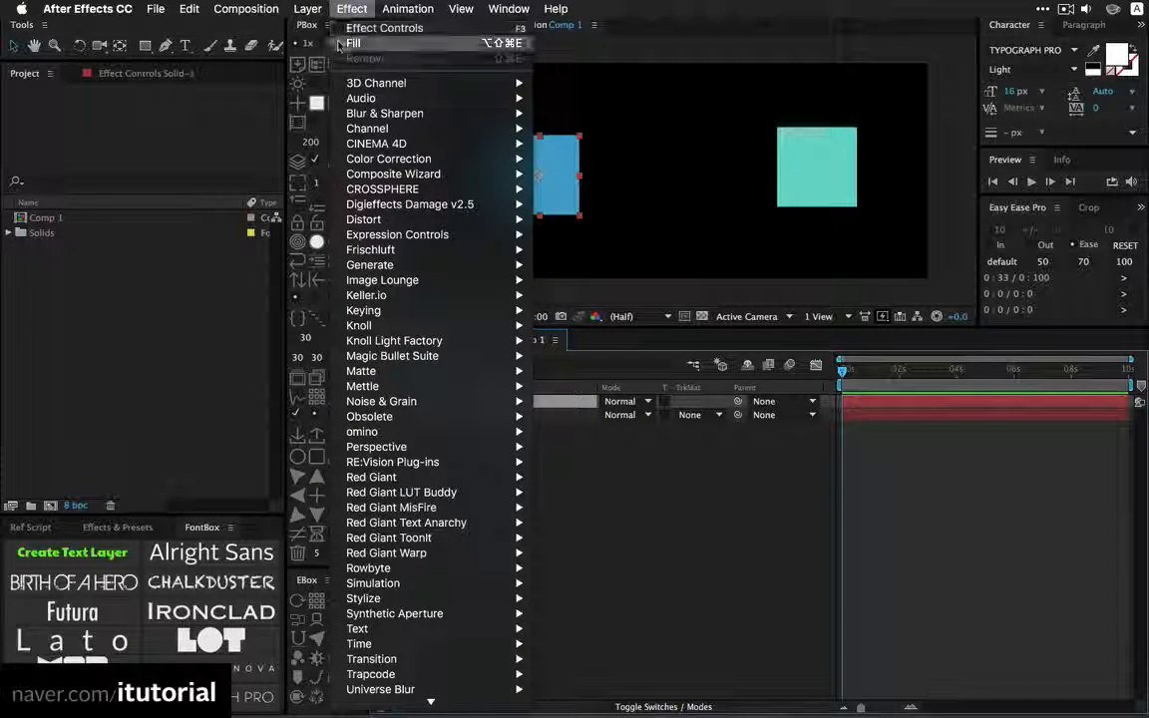
left_click(355, 43)
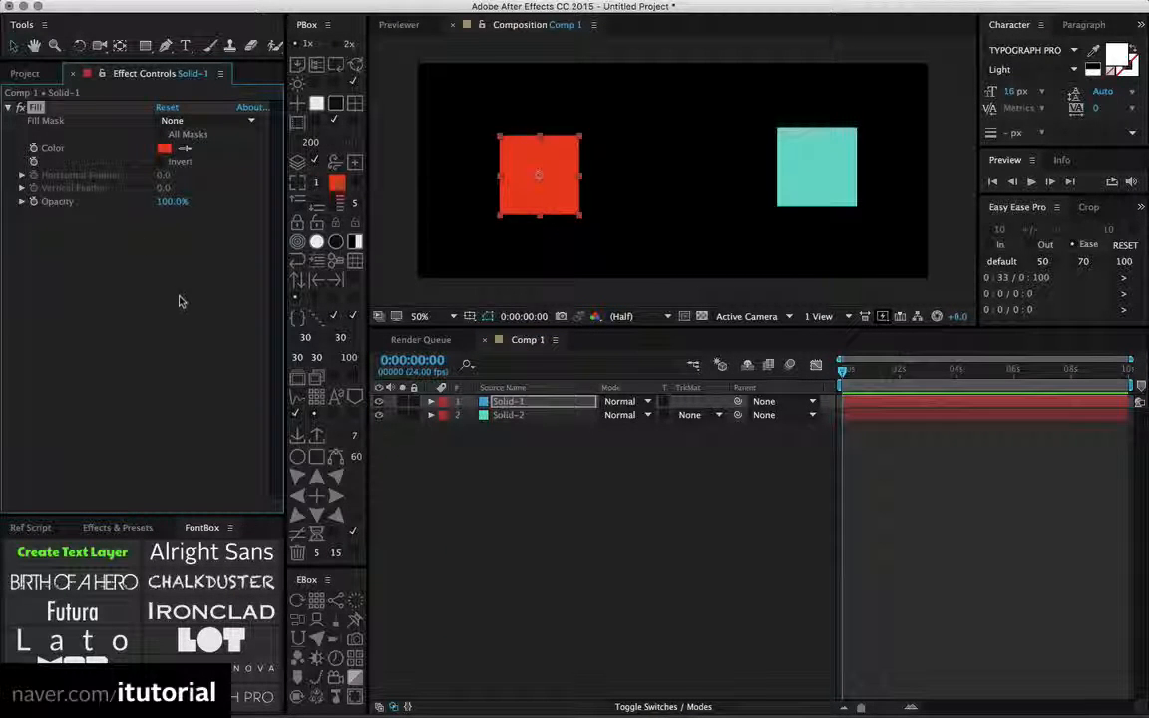
key("super+c")
left_click(514, 415)
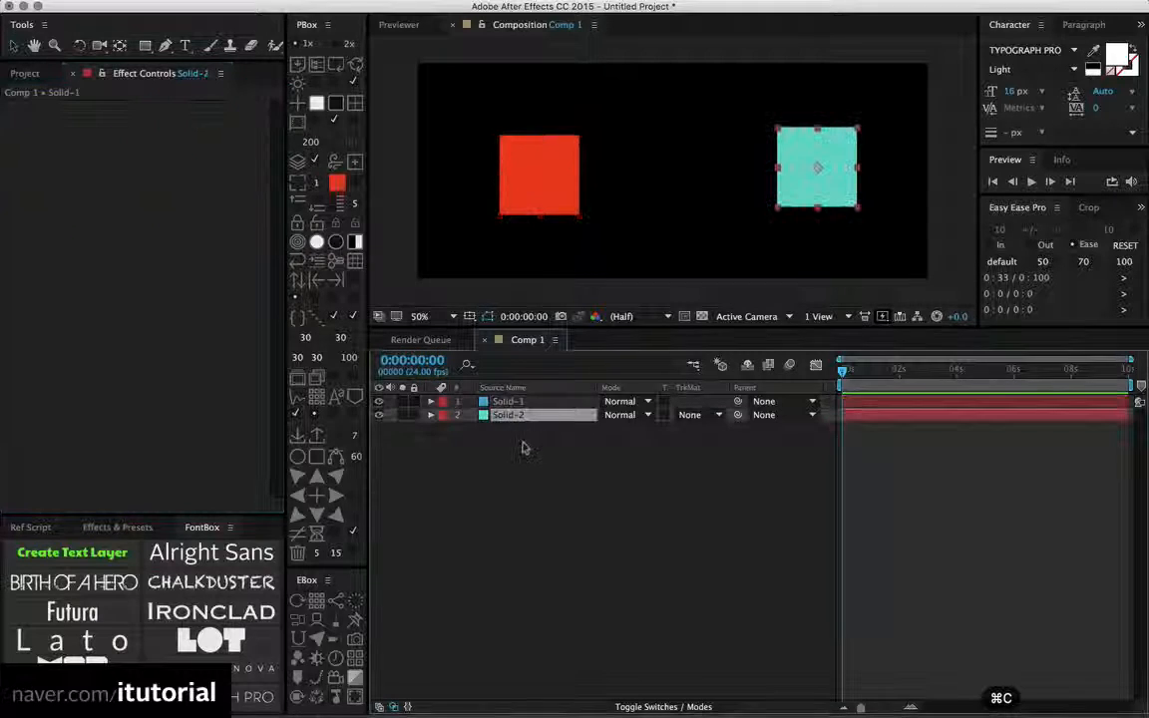
key("super+v")
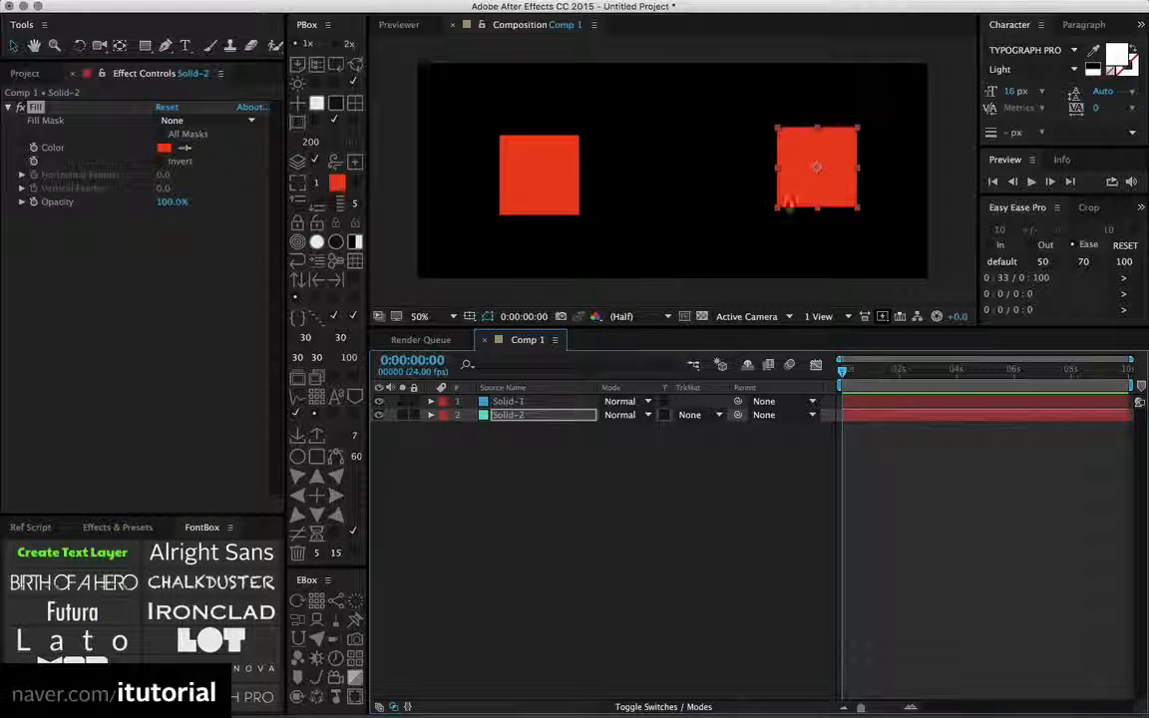
Change the Fill color of Solid-1 to the near-white FFF9F9
left_click(507, 402)
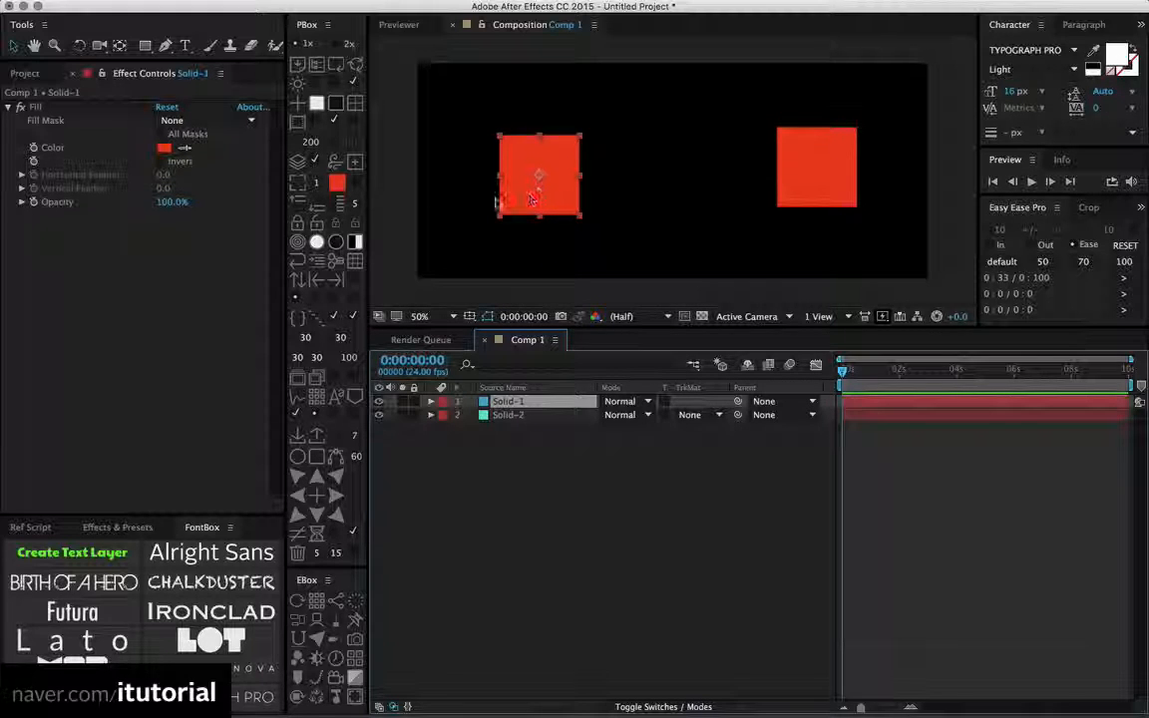
left_click(163, 148)
left_click_drag(341, 383, 324, 371)
left_click(694, 371)
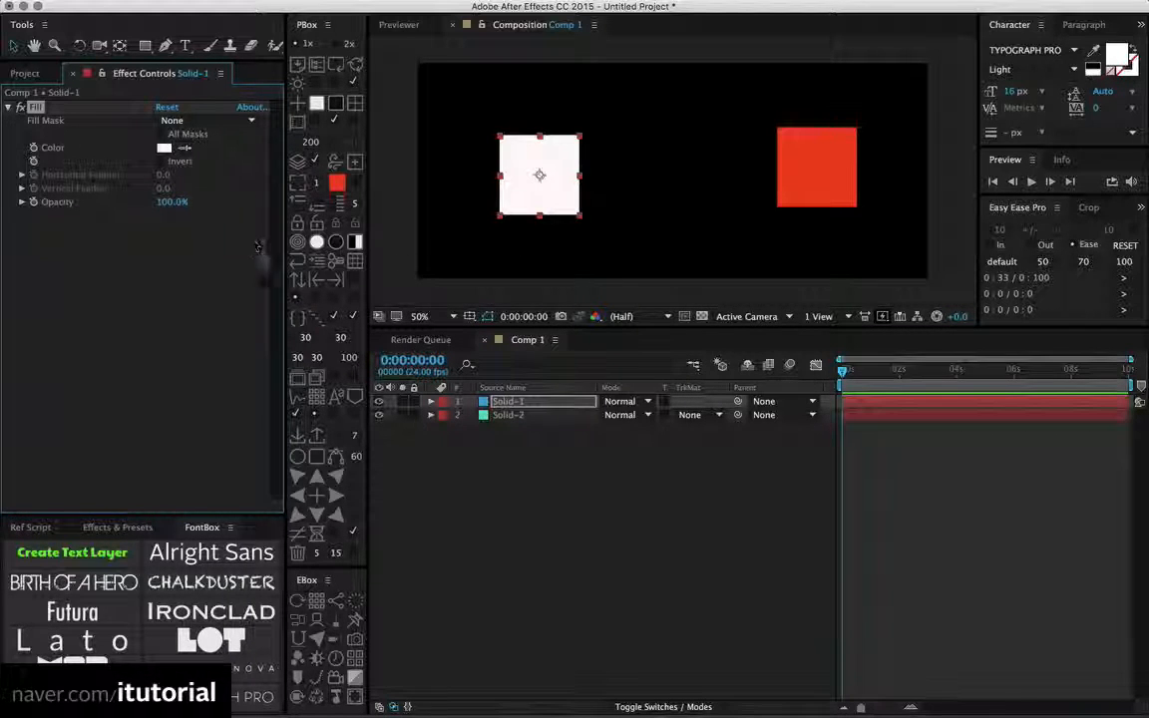
Paste a regular copy of Solid-1's near-white Fill onto Solid-2 and remove the Fill effect from Solid-2
key("super+c")
left_click(504, 416)
key("super+v")
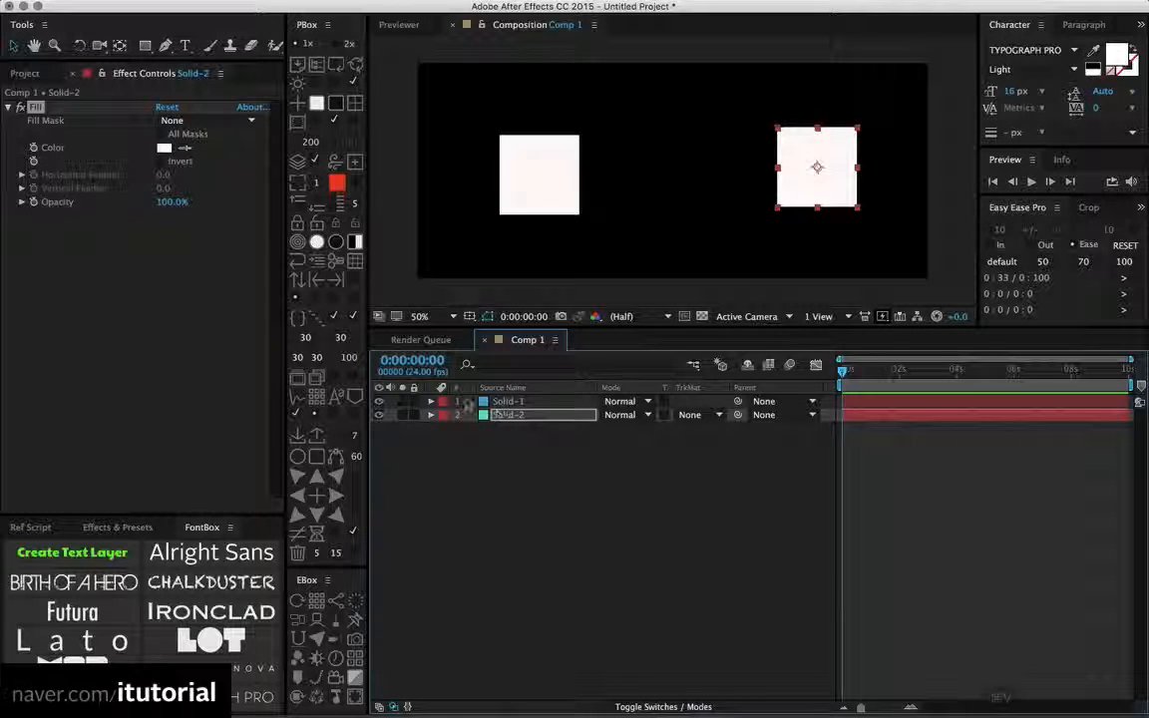
left_click(35, 109)
key("Delete")
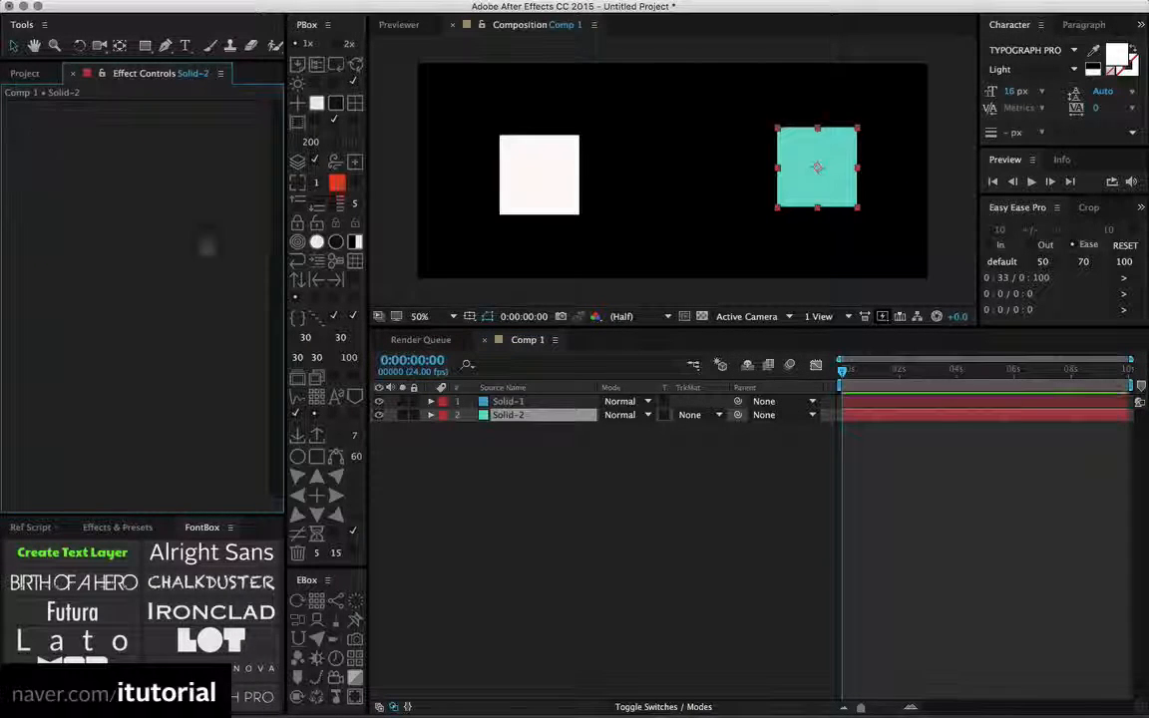
Copy Solid-1's Fill effect with property links and paste it onto Solid-2
left_click(506, 401)
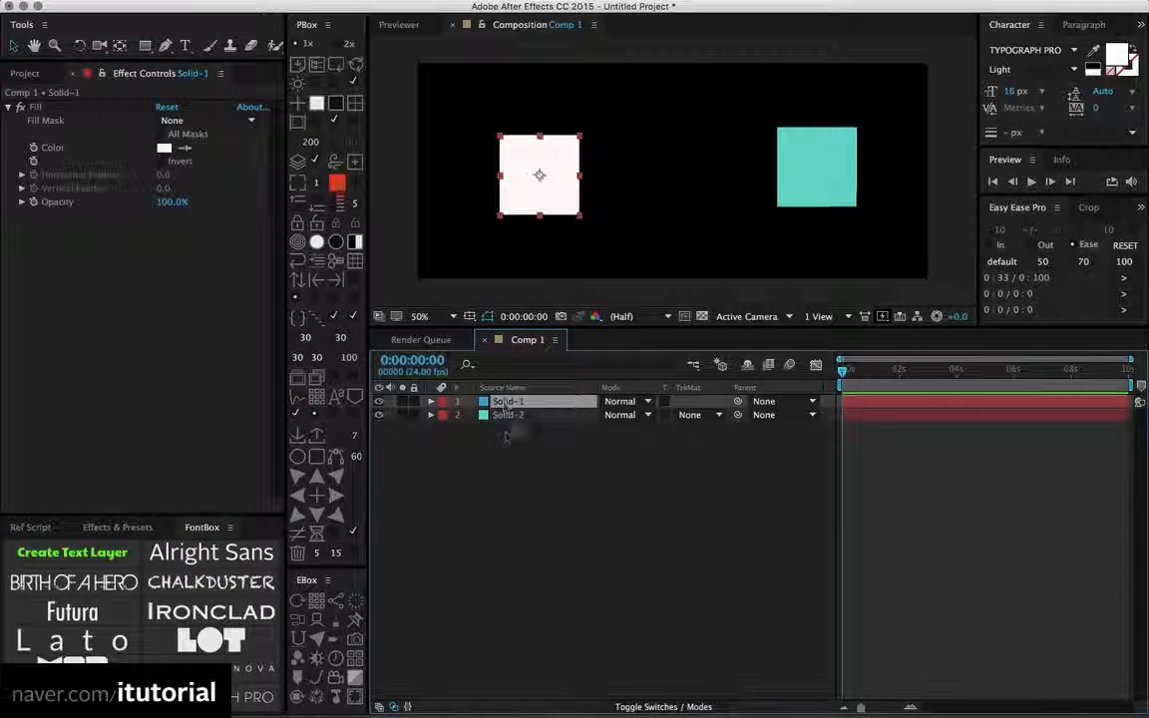
left_click(30, 106)
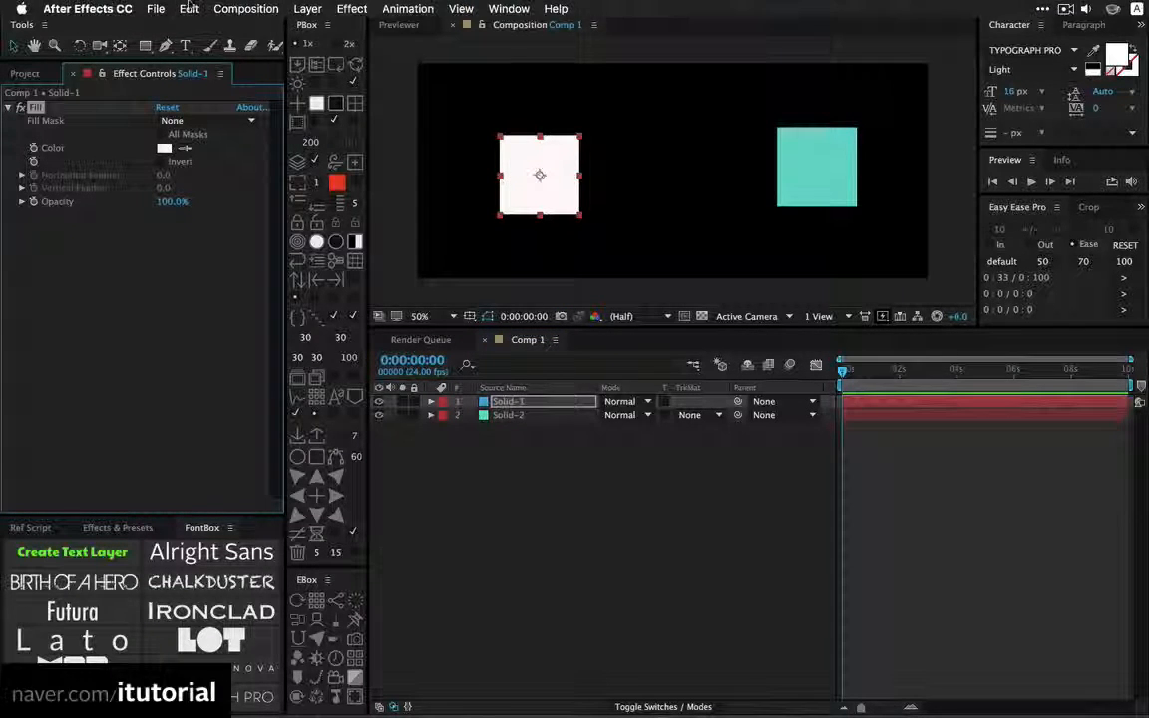
left_click(189, 8)
left_click(228, 113)
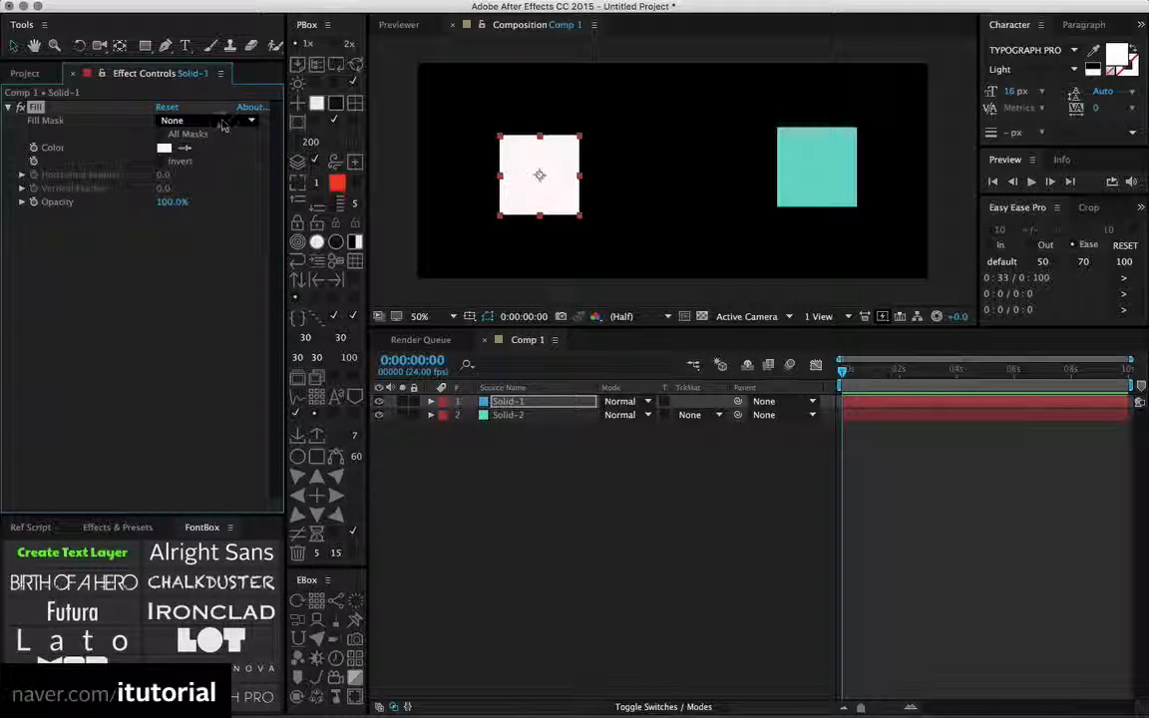
left_click(501, 415)
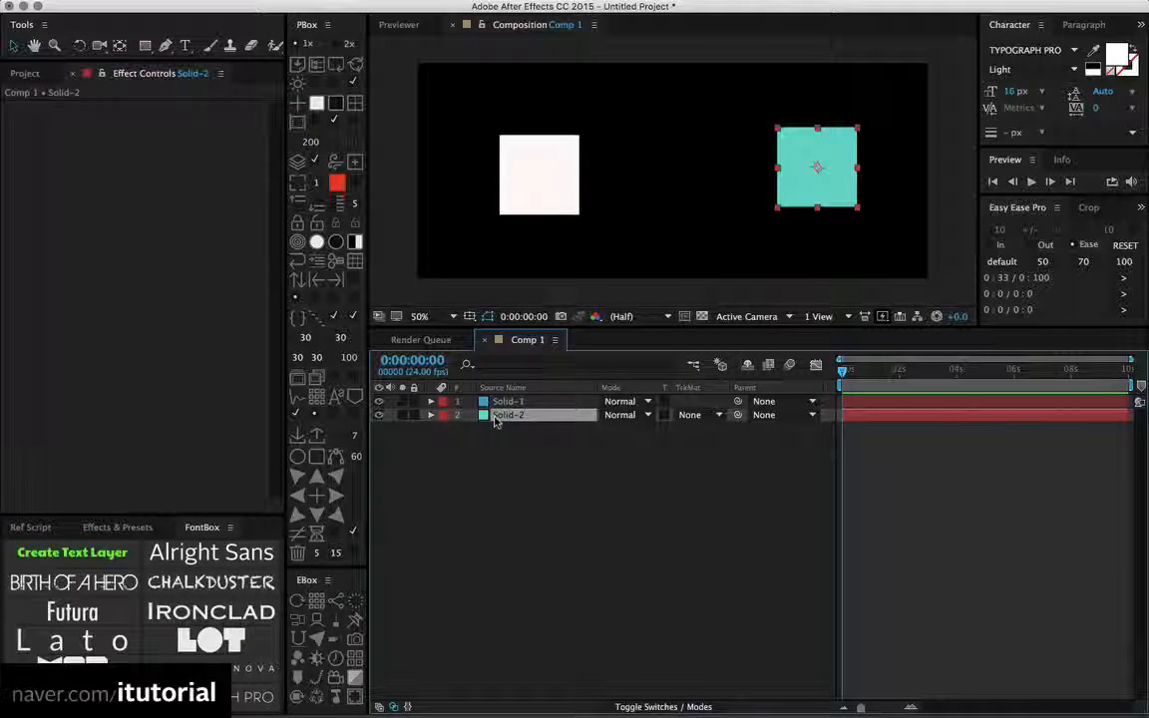
key("super+v")
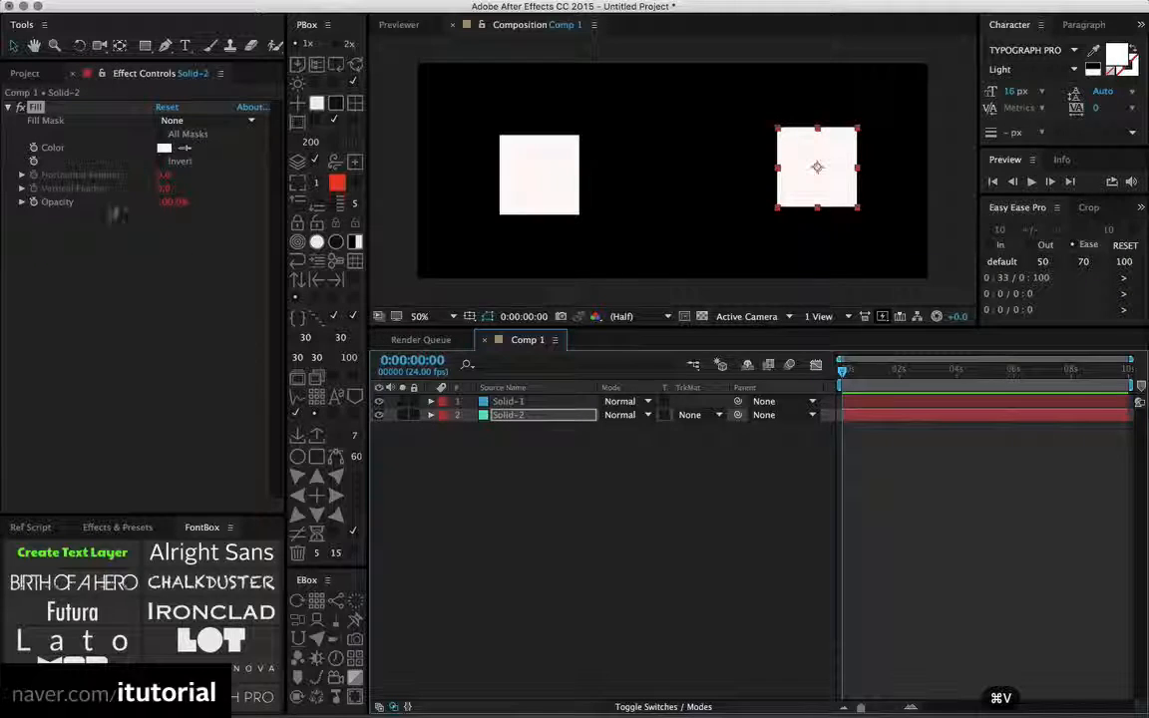
Change the Fill color of Solid-1 to a bright blue
left_click(507, 401)
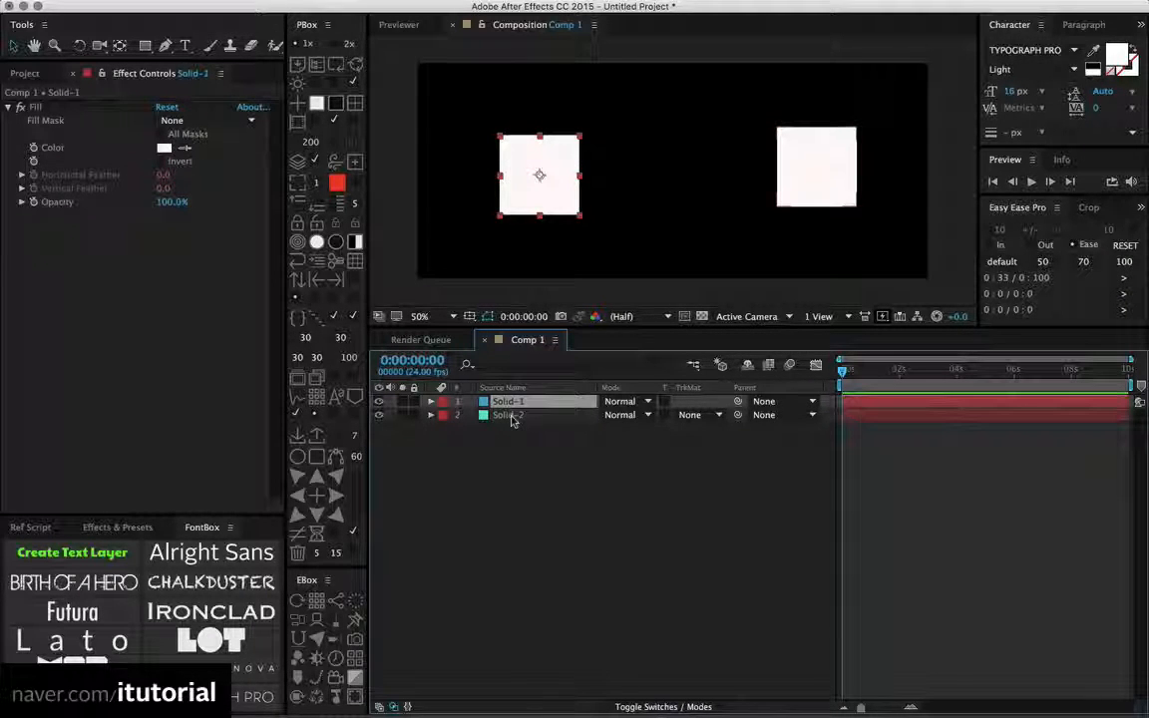
left_click(509, 415)
left_click(507, 401)
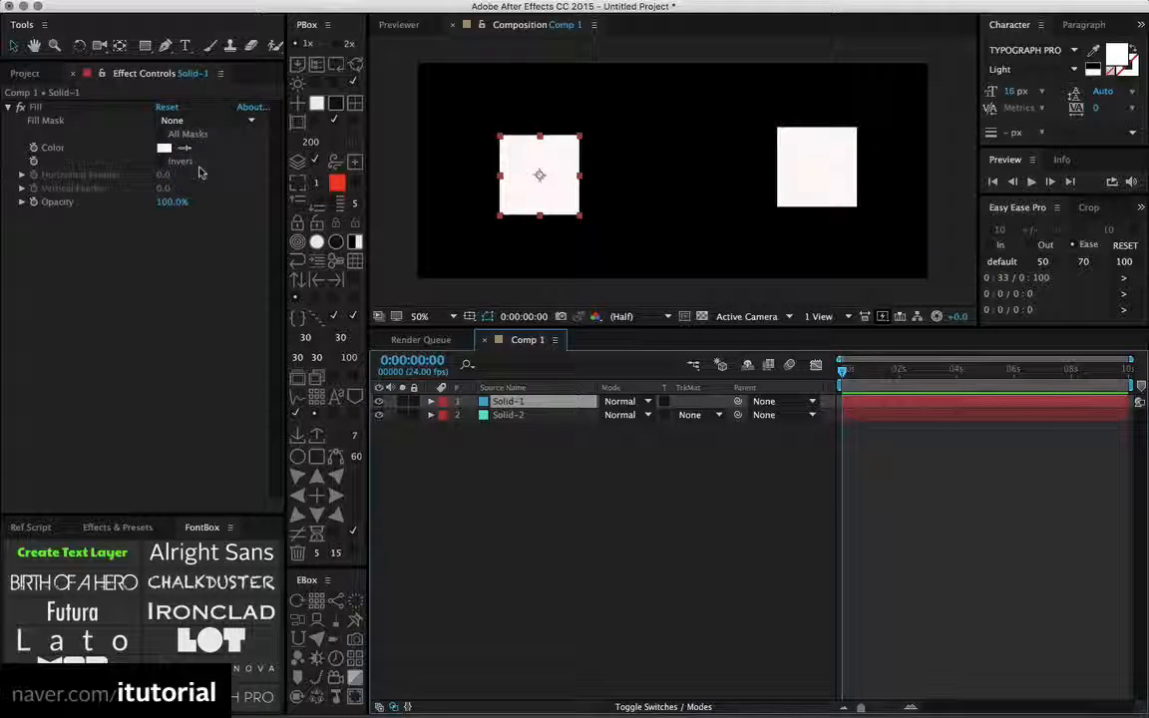
left_click(164, 147)
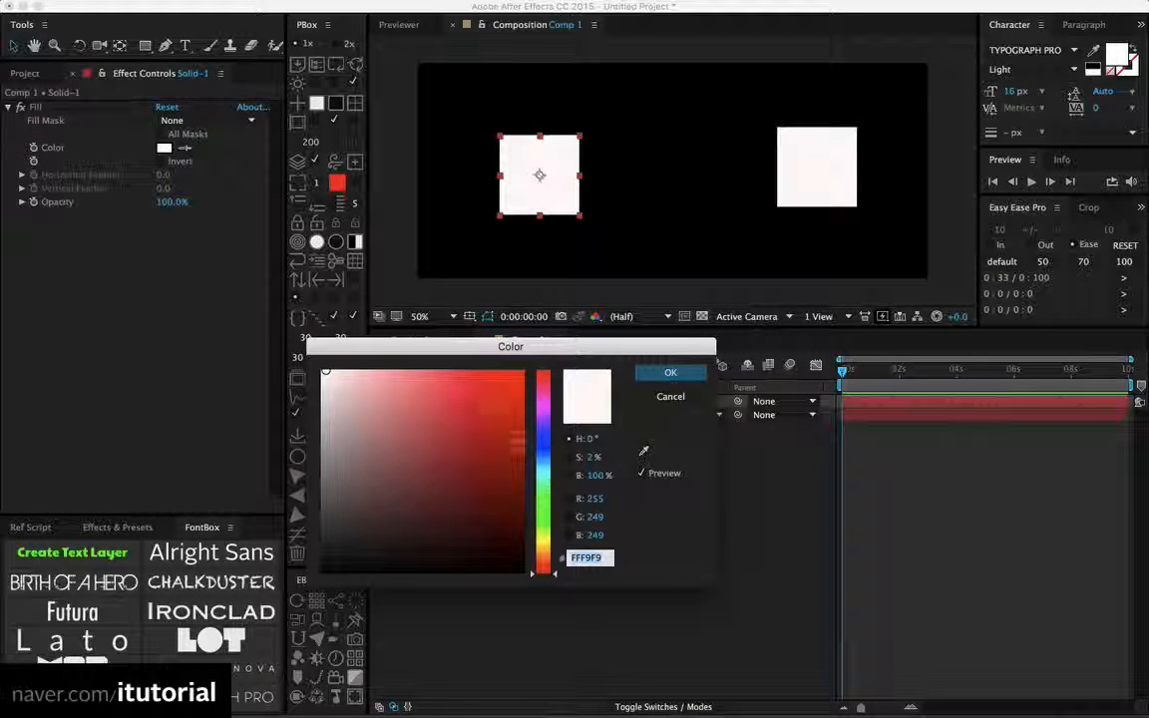
left_click(515, 450)
left_click(544, 441)
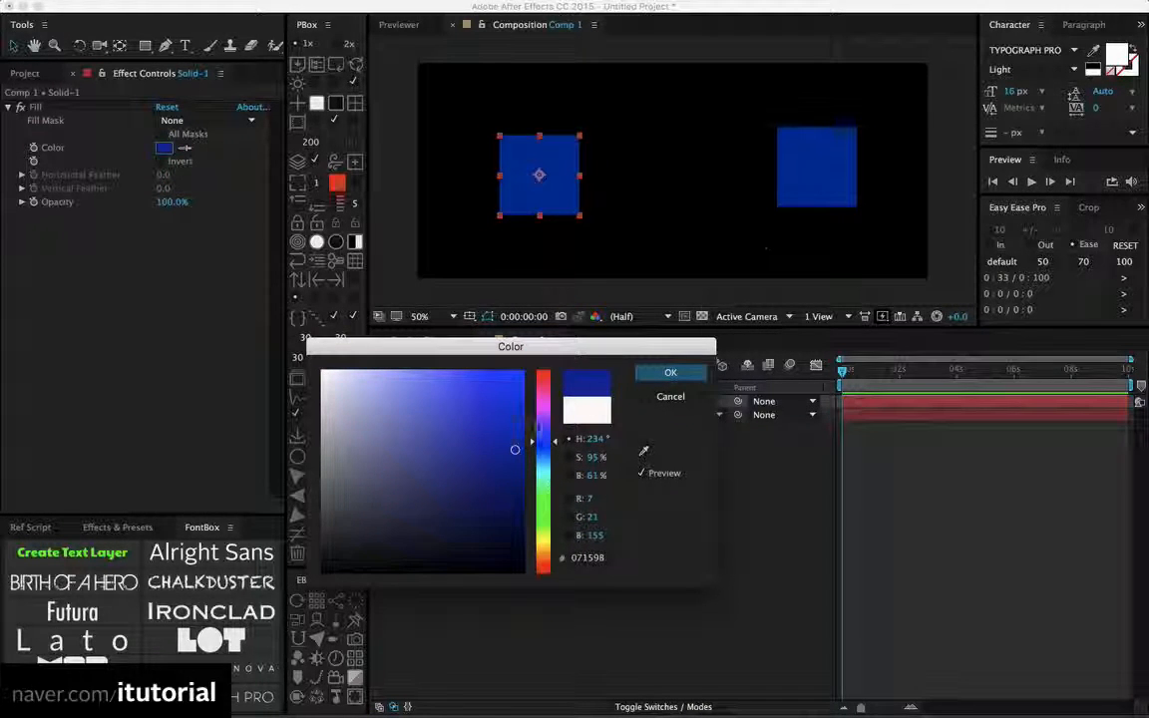
left_click(513, 382)
left_click(670, 372)
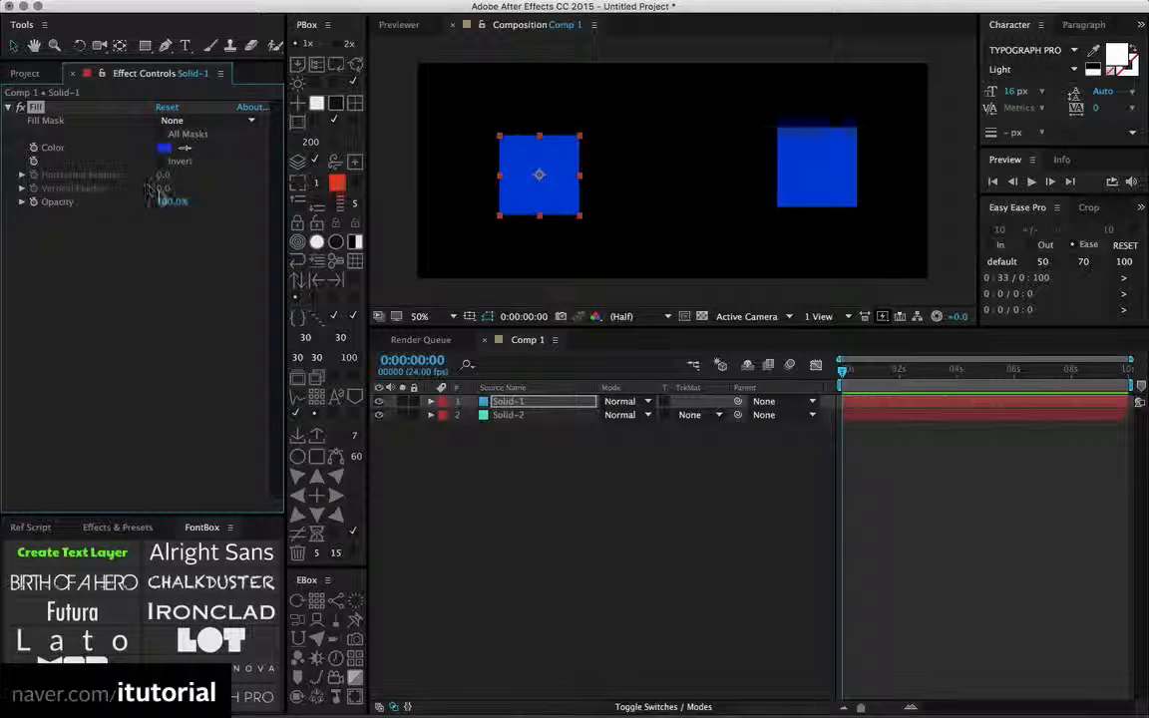
Remove the Fill effect from both Solid-1 and Solid-2
left_click(508, 405)
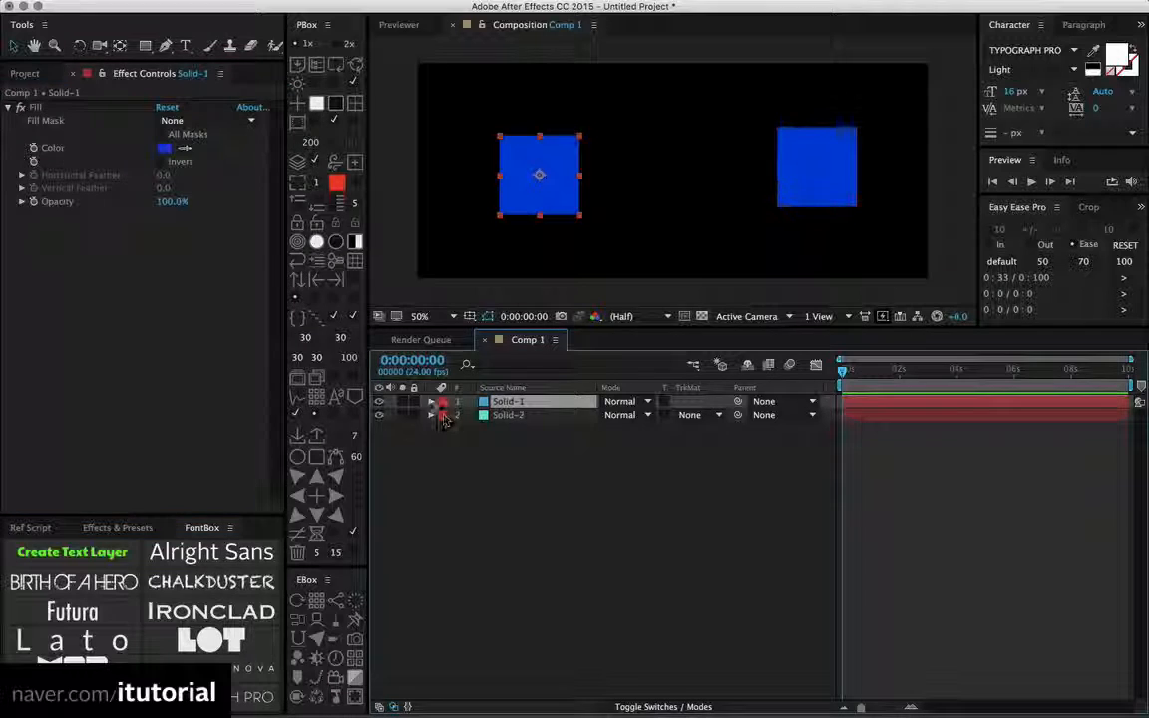
left_click(431, 402)
left_click(430, 401)
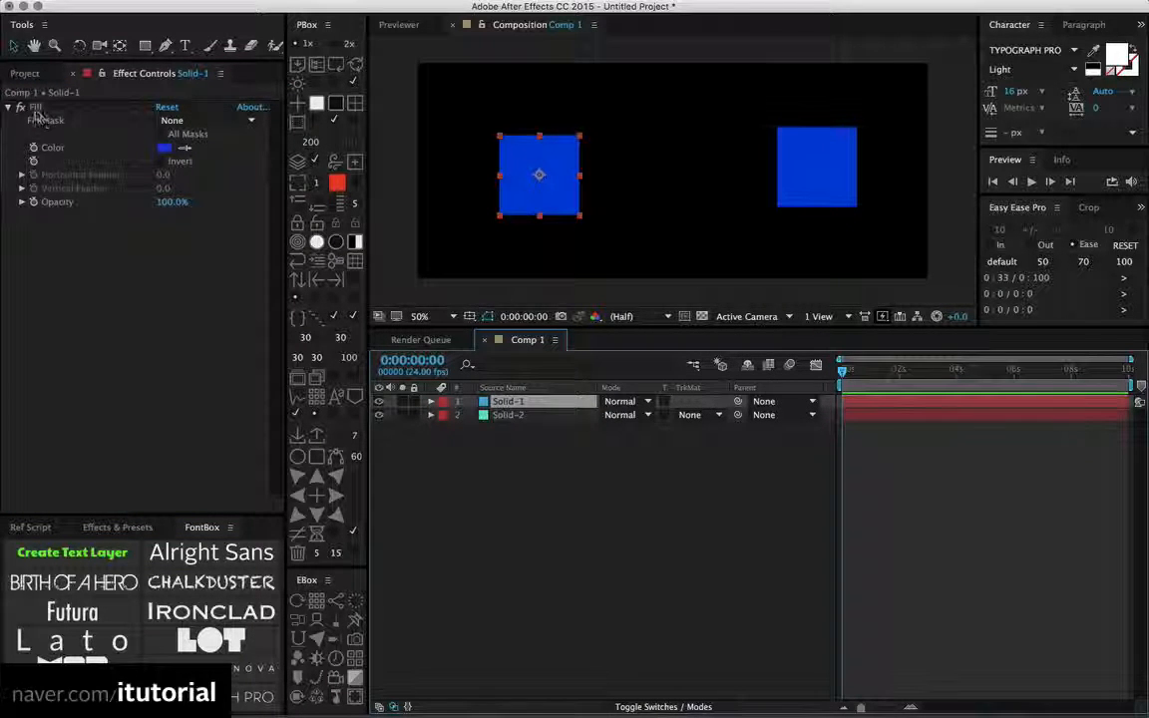
left_click(509, 415)
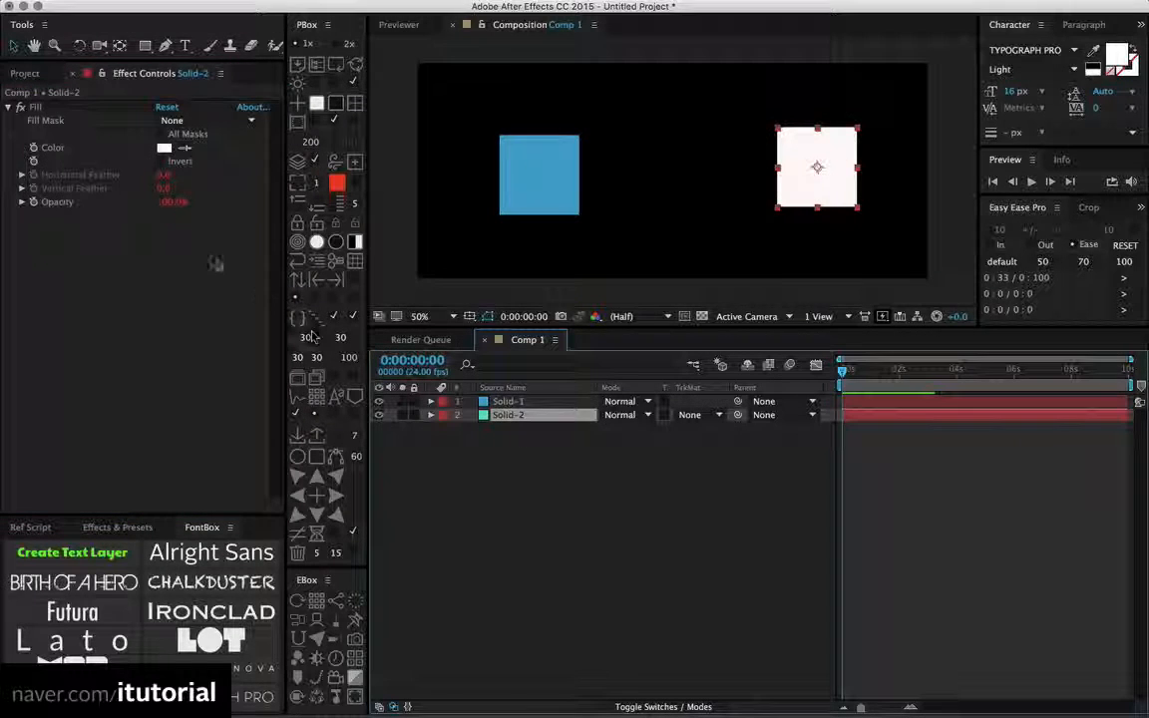
left_click(36, 107)
key("Delete")
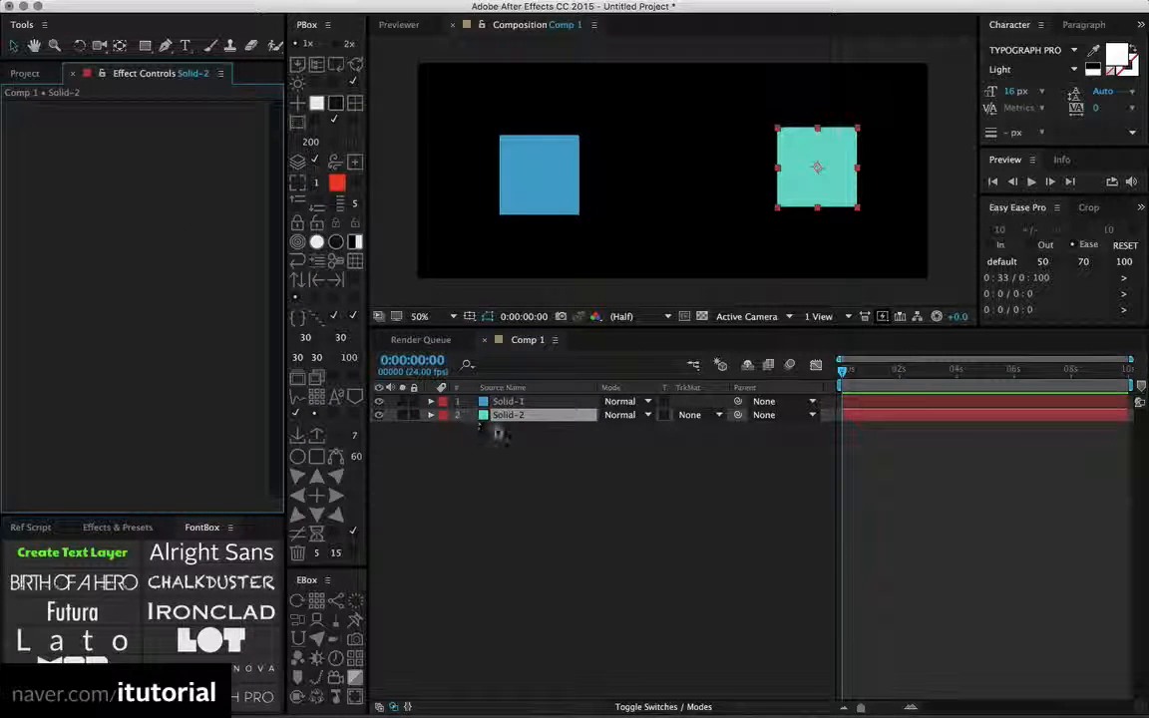
left_click(499, 435)
Draw a small rectangular mask inside the upper-left part of Solid-1 with the Rectangle tool
left_click(524, 192)
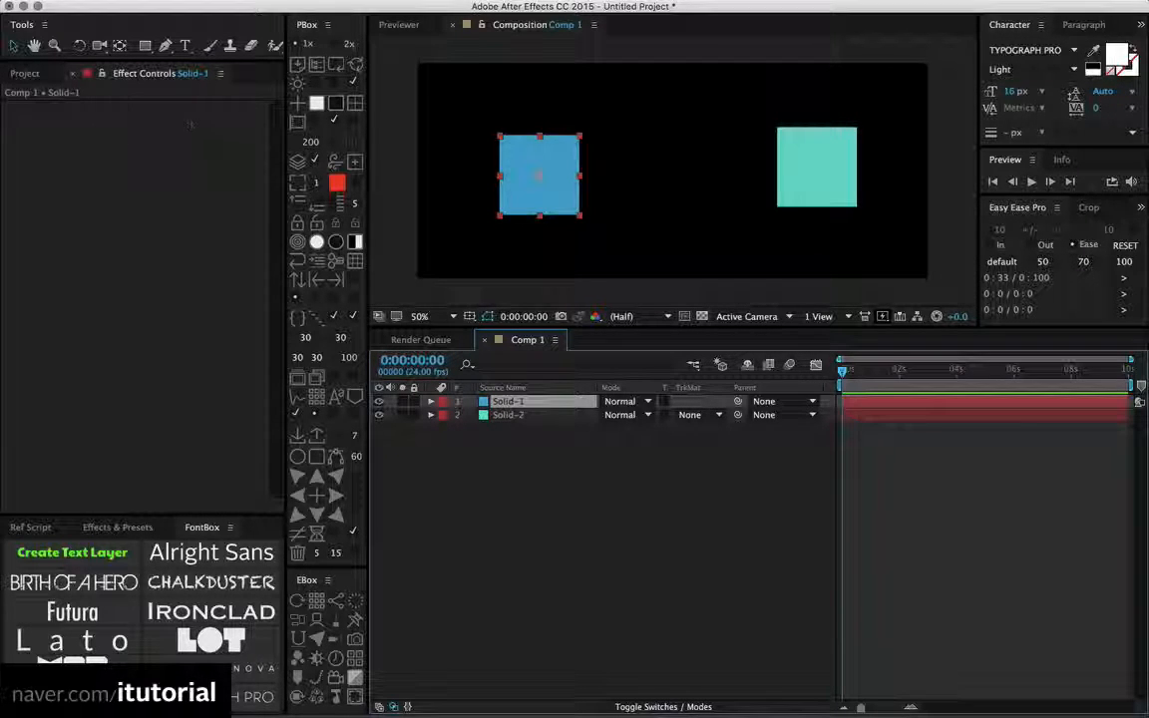
left_click(144, 45)
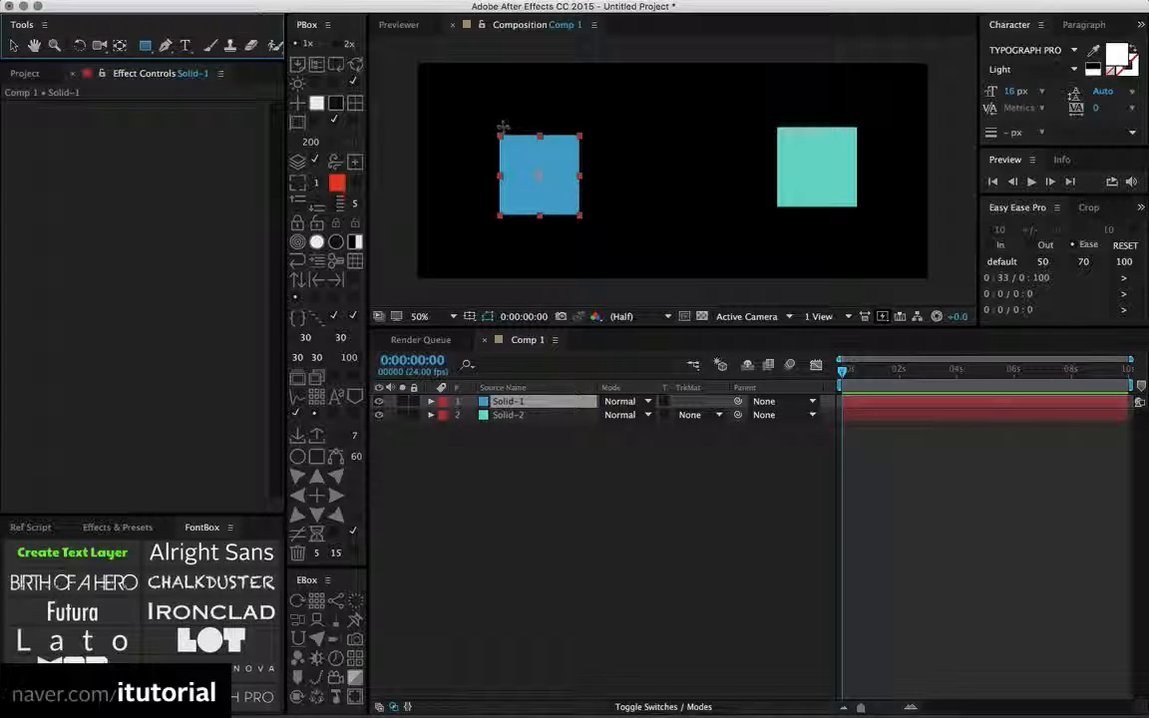
left_click_drag(506, 142, 539, 188)
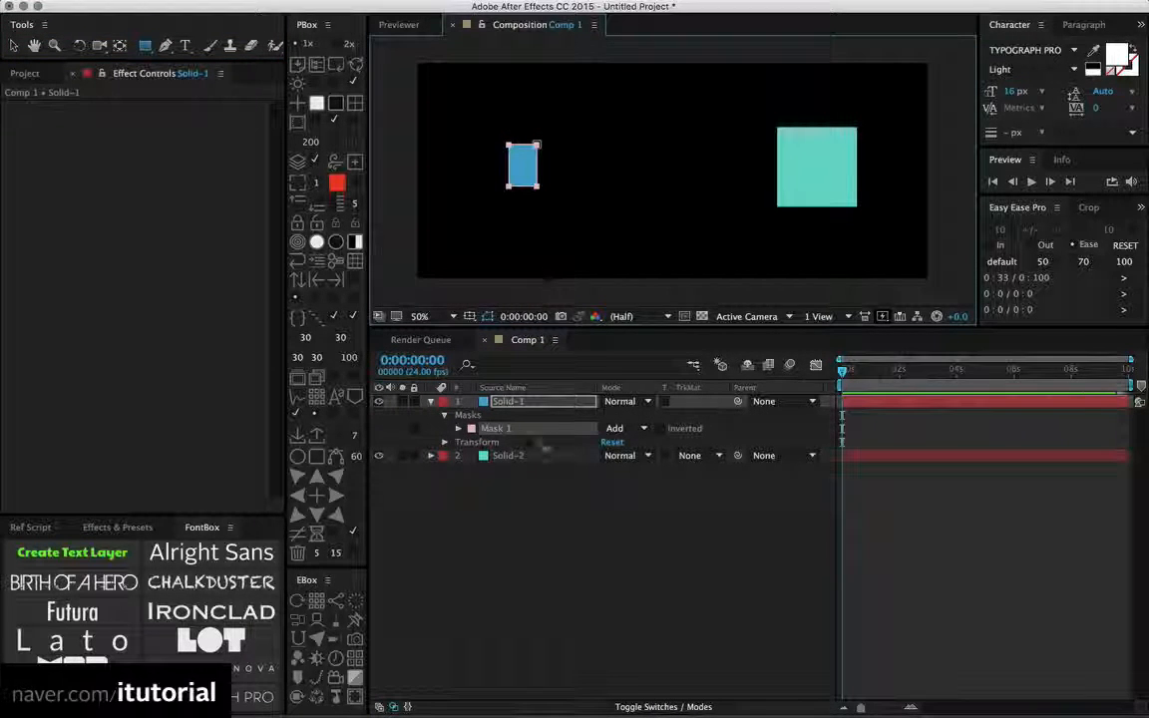
Copy Mask 1 of Solid-1 as a regular copy and paste it onto Solid-2
left_click(502, 475)
left_click(495, 430)
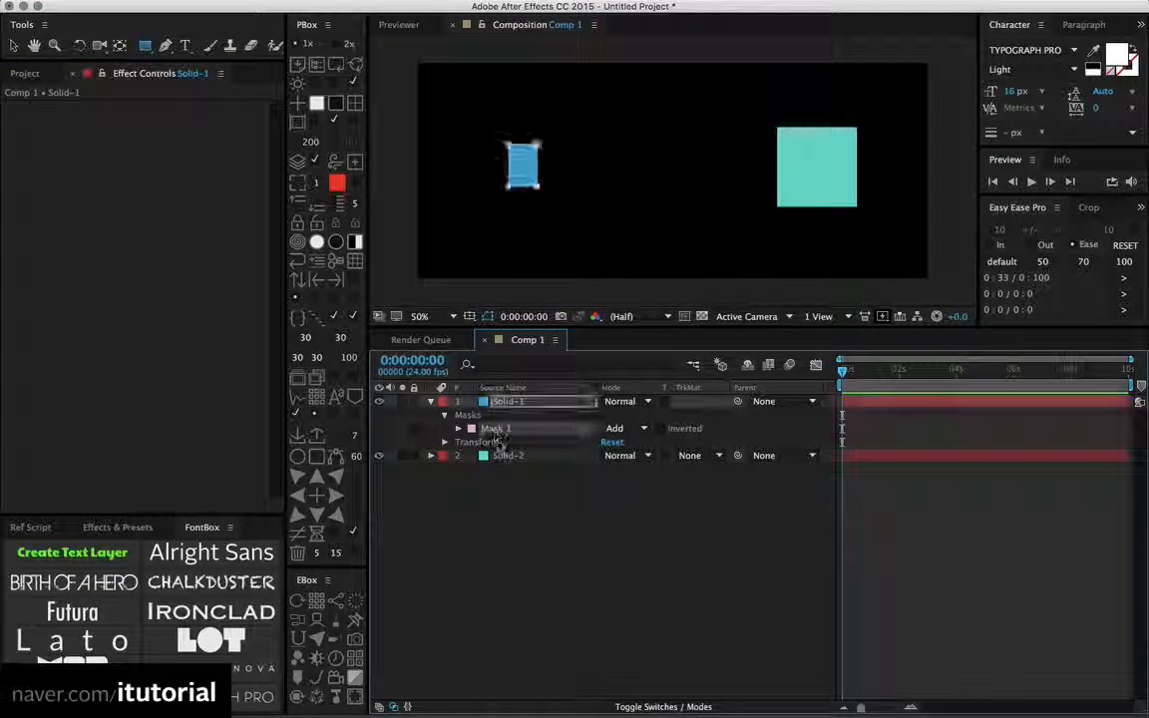
left_click(189, 8)
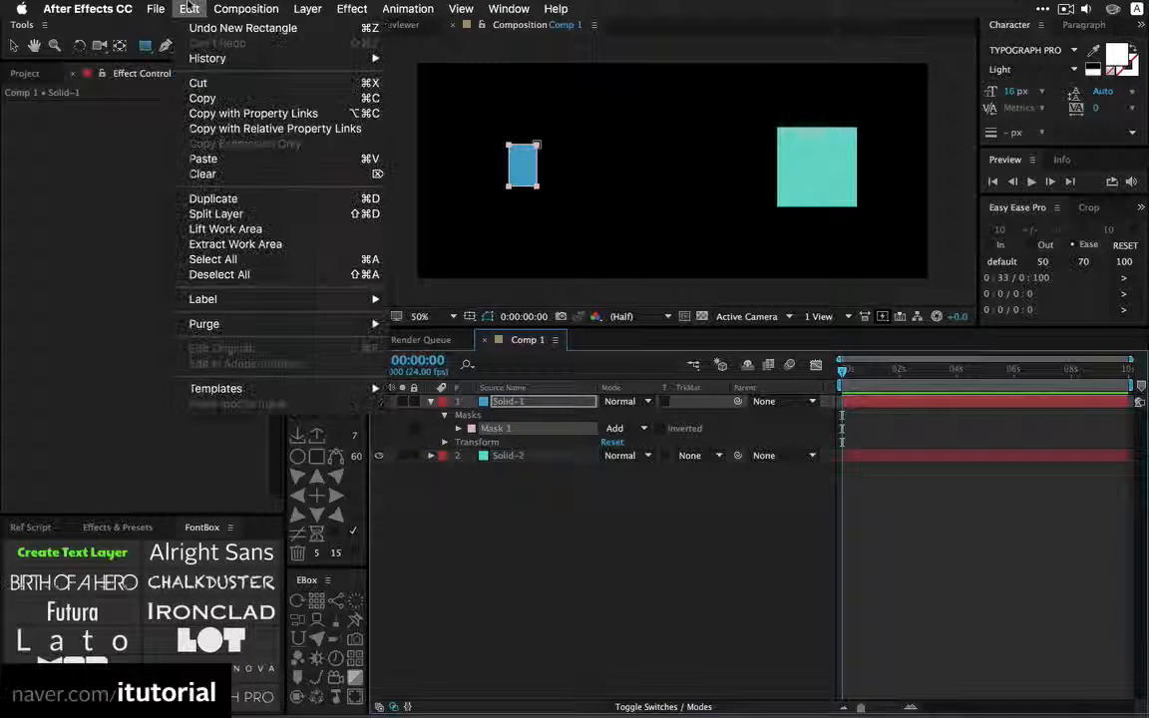
left_click(200, 100)
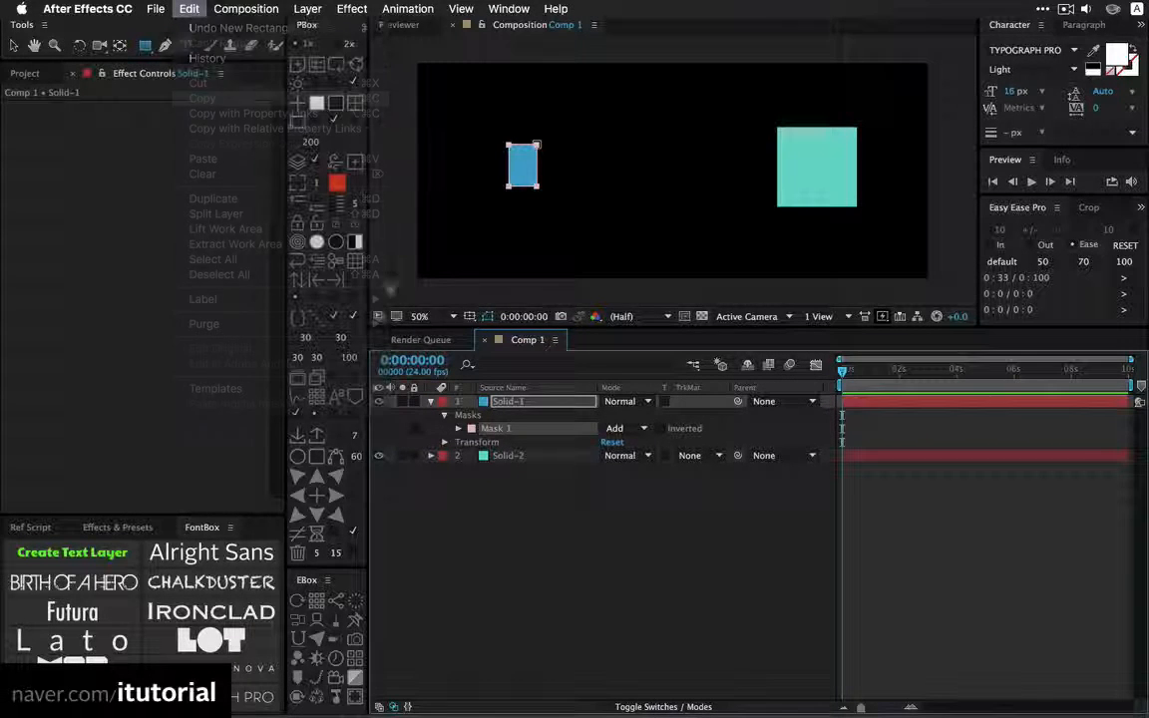
left_click(514, 457)
left_click(188, 8)
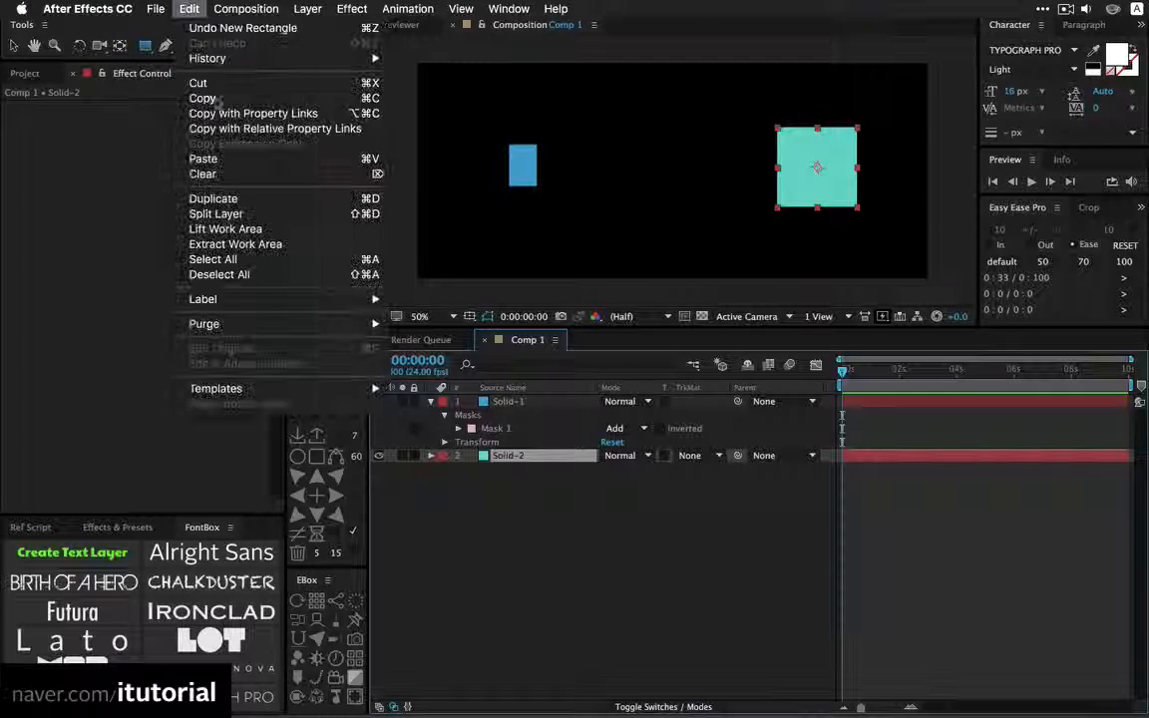
left_click(210, 158)
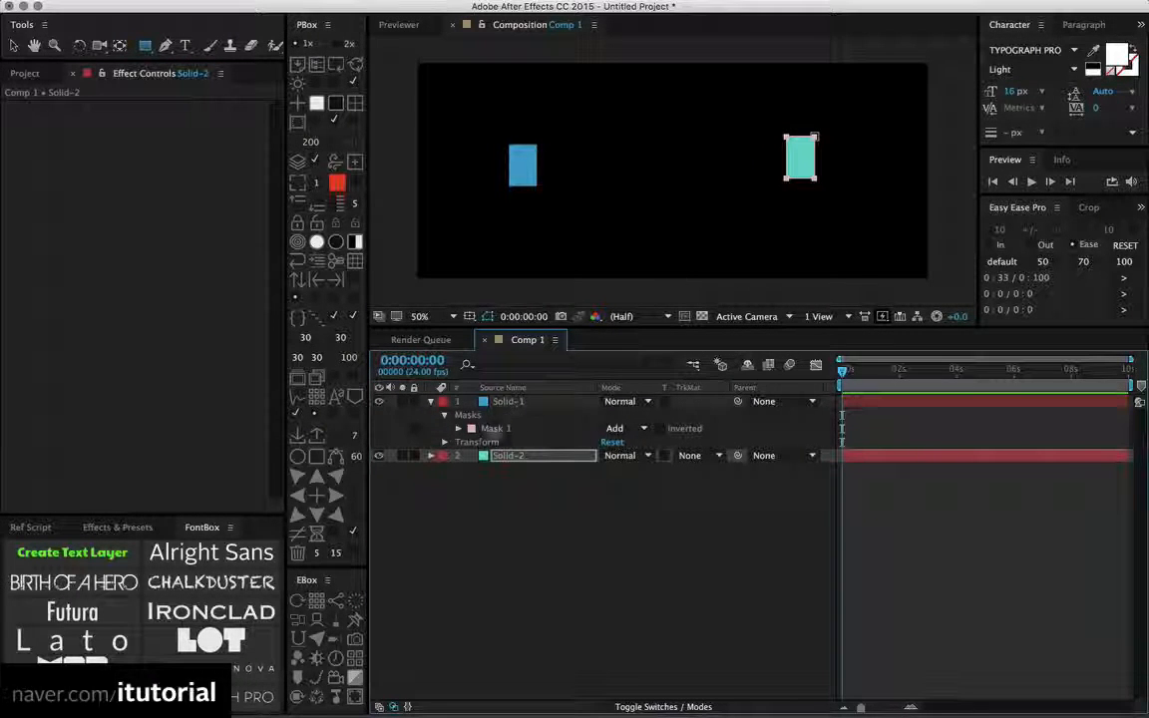
Pull the lower-right corner of Solid-1's mask outward, and undo both that edit and the mask paste on Solid-2
left_click(14, 45)
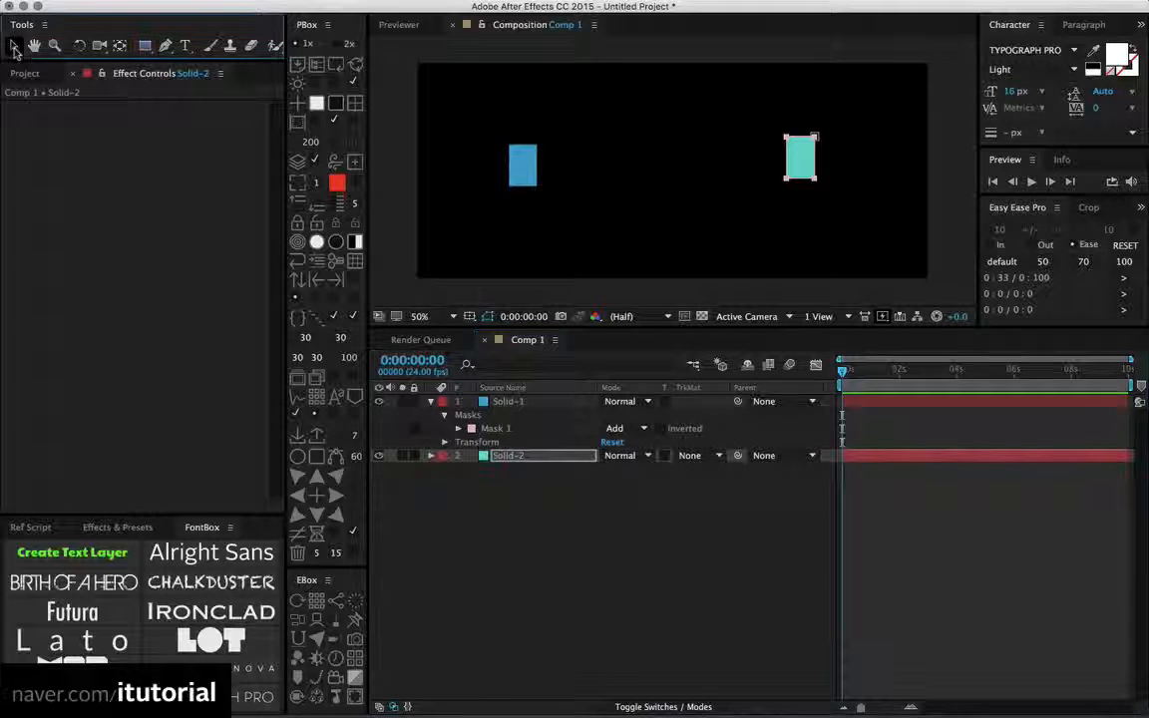
left_click(525, 164)
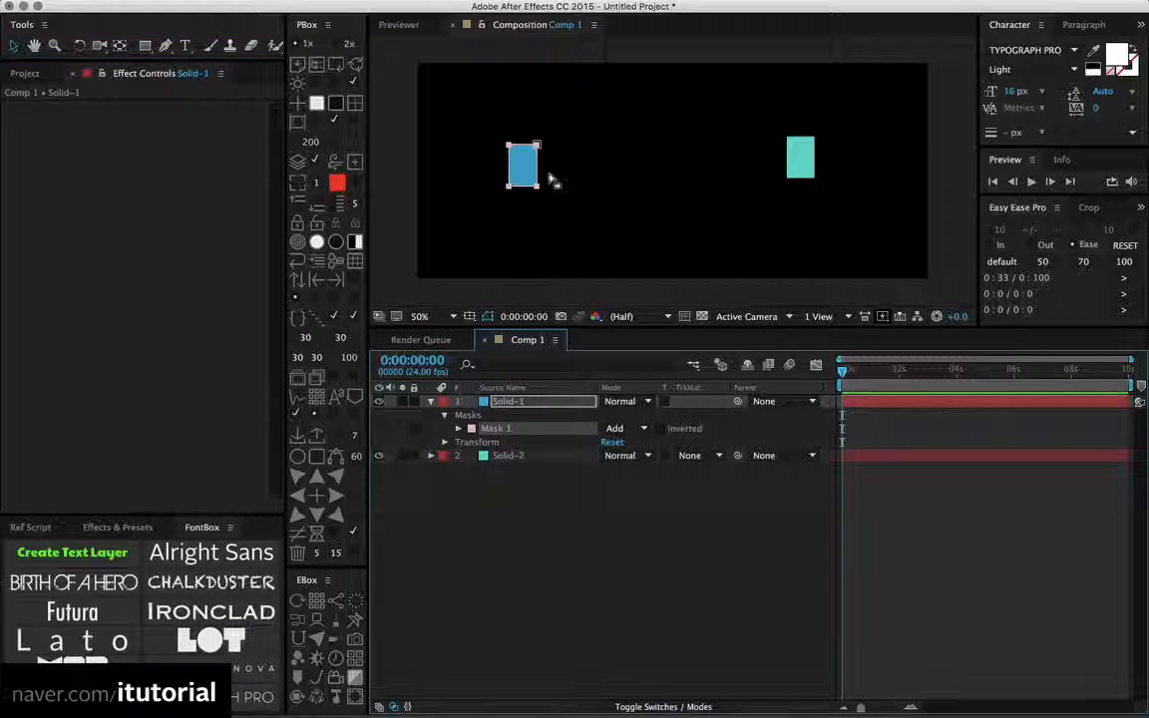
left_click_drag(541, 185, 569, 179)
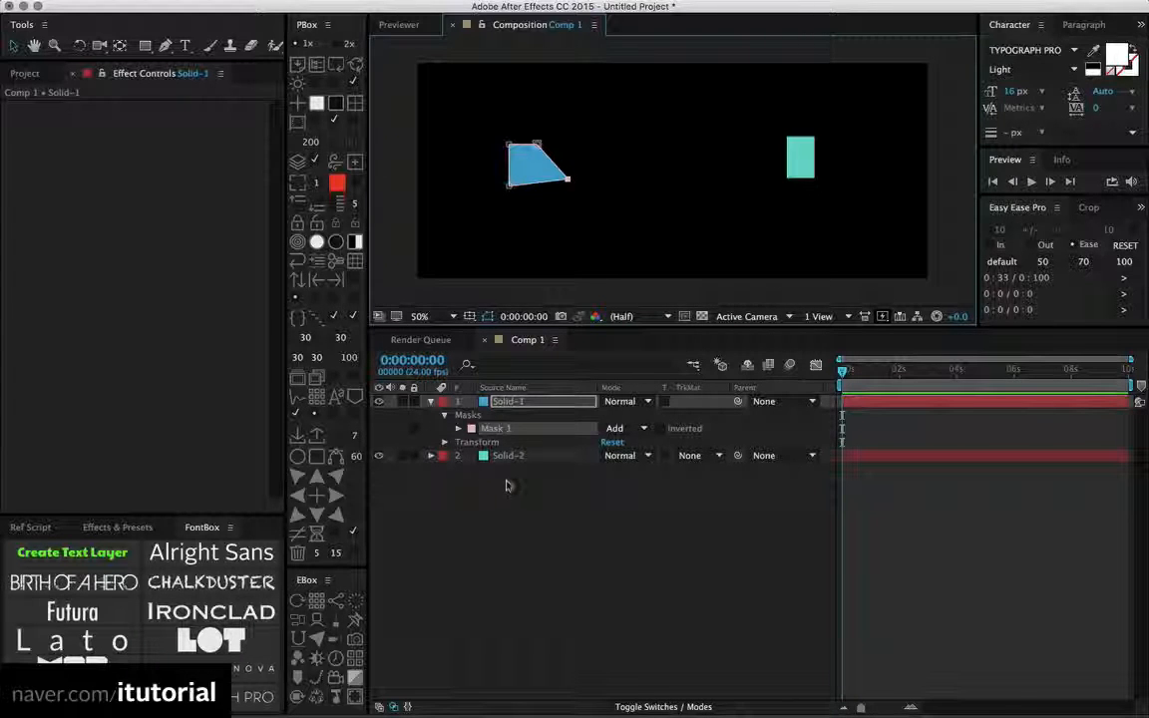
key("super+z")
key("super+z")
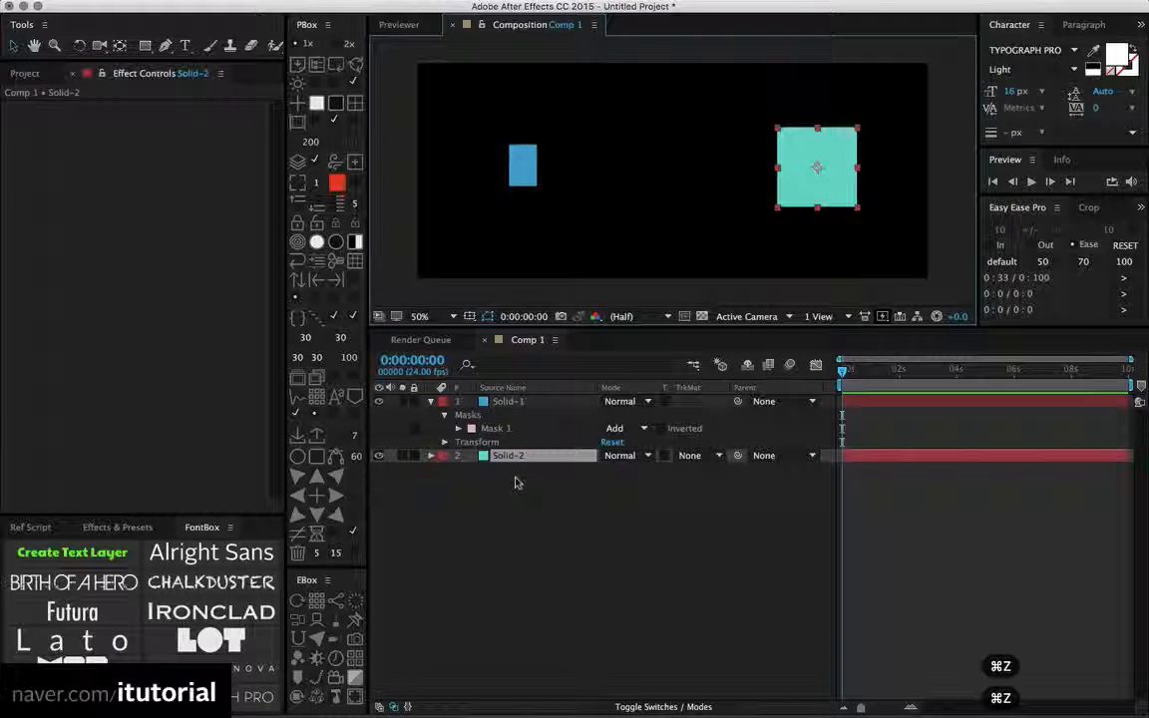
Copy Mask 1 of Solid-1 with property links and paste it onto Solid-2
left_click(499, 430)
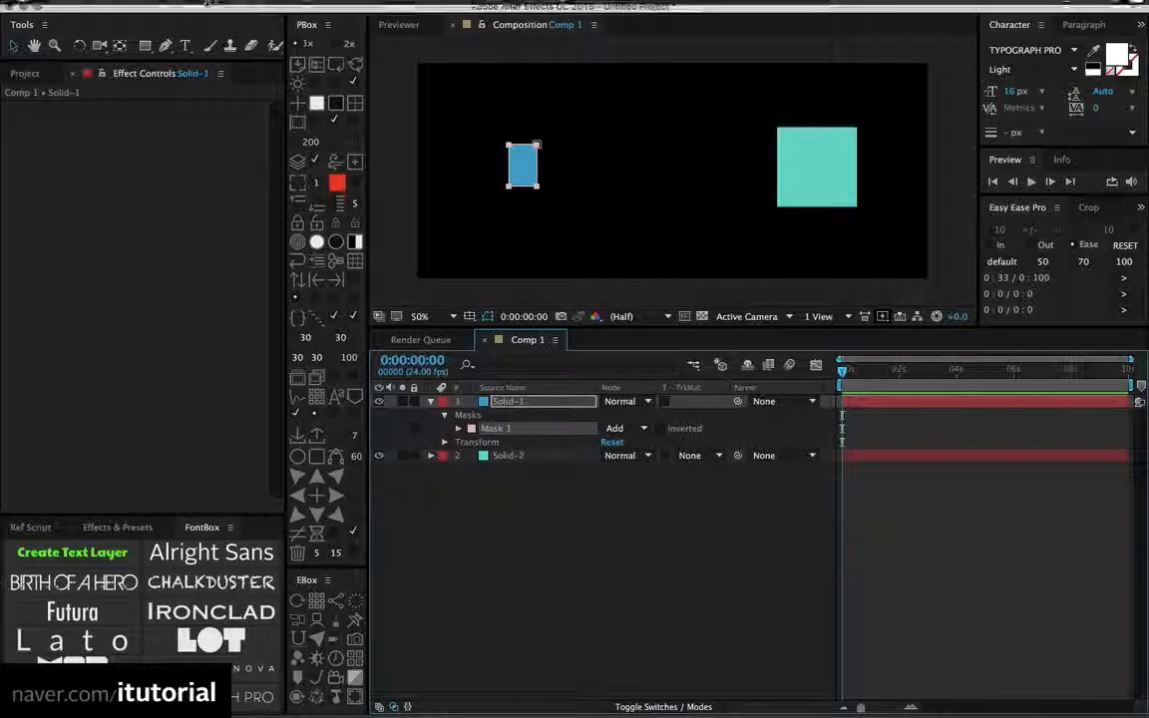
left_click(189, 9)
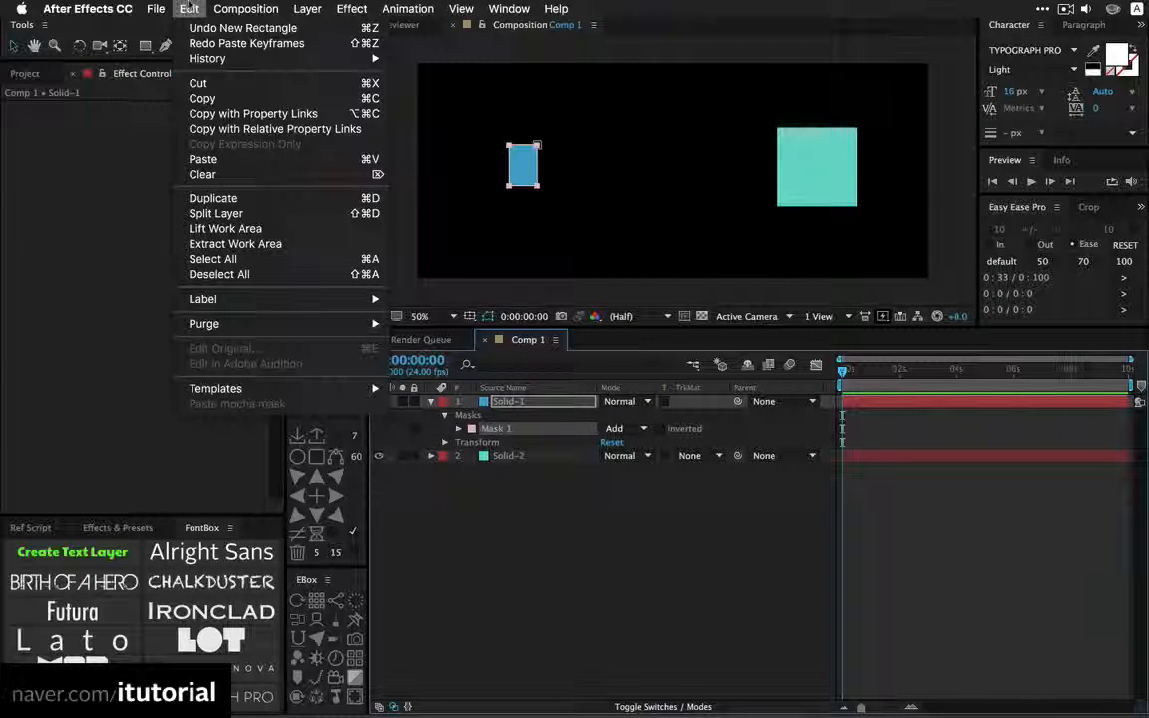
left_click(265, 115)
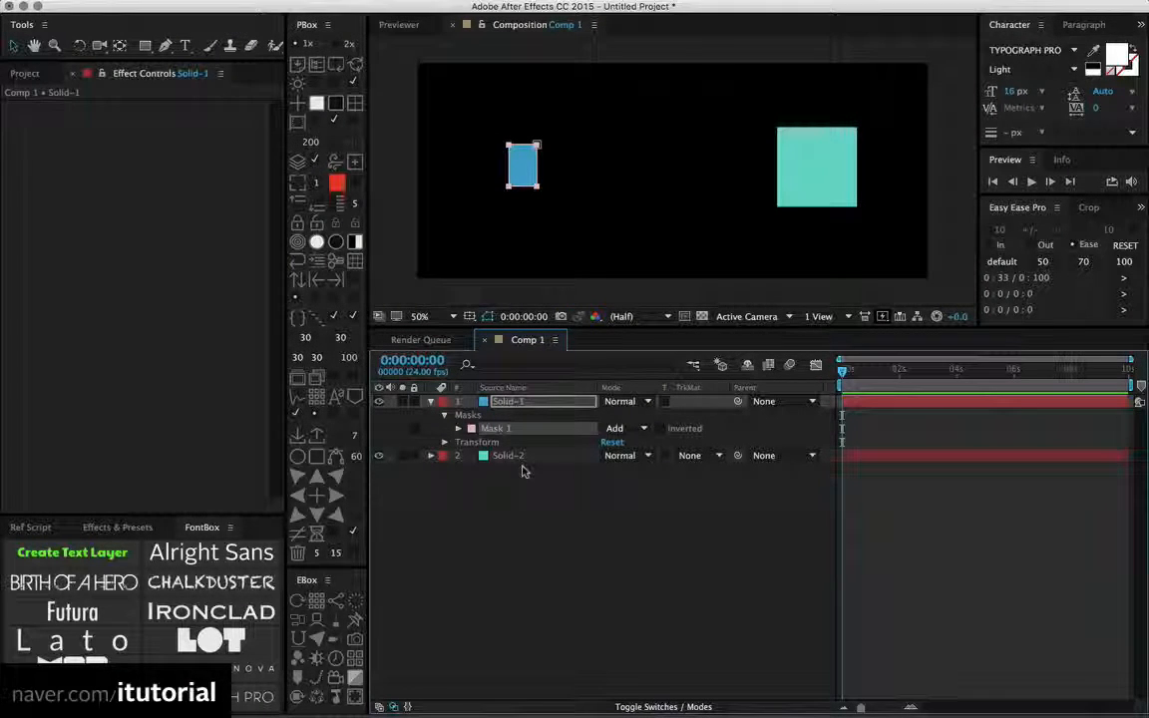
left_click(511, 457)
key("super+v")
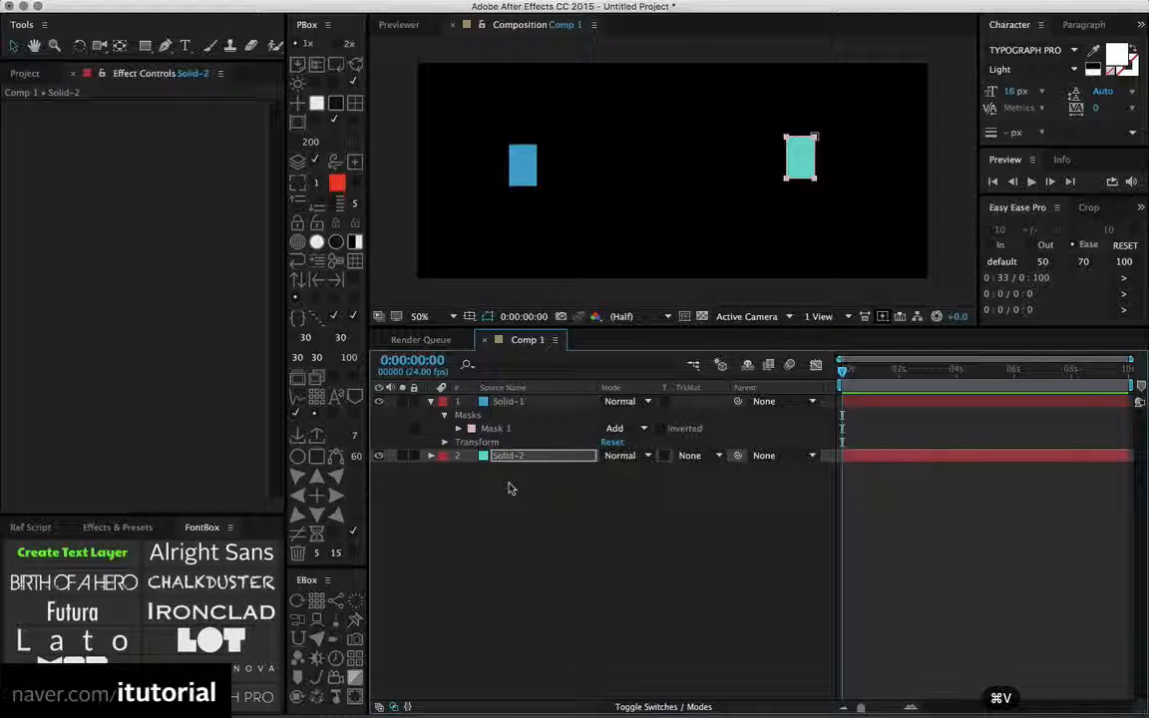
Move the lower-right vertex of Solid-1's mask outward so the mask forms a trapezoid
left_click(451, 401)
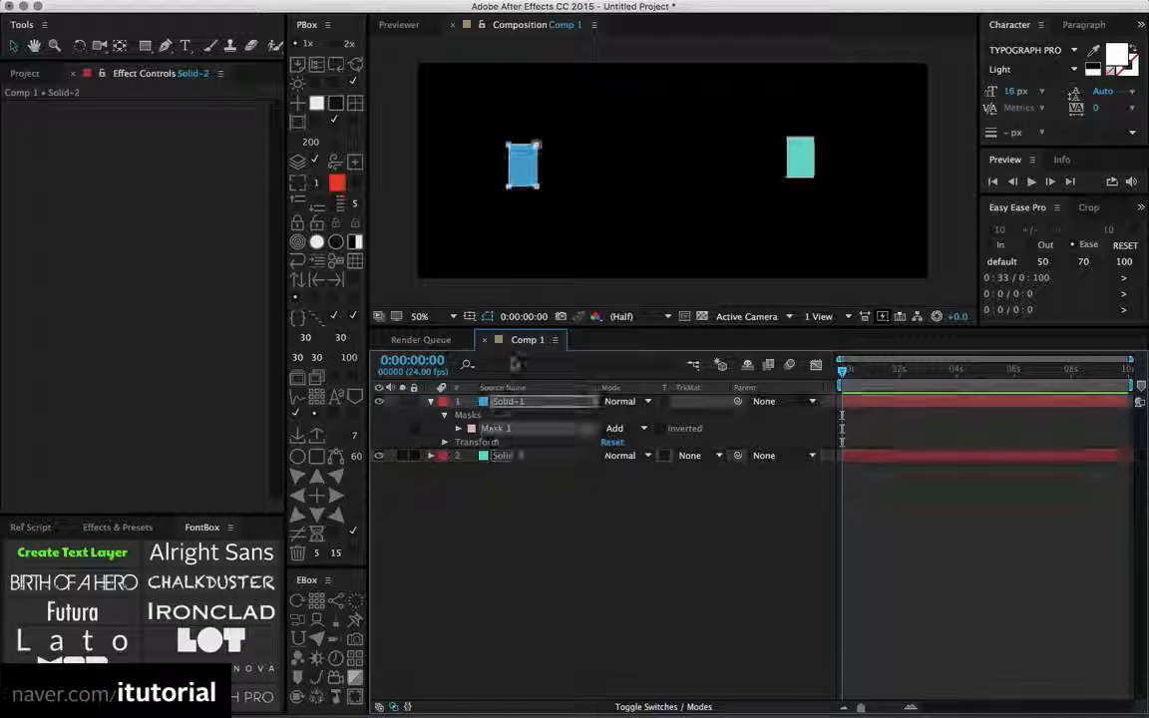
mouse_move(548, 173)
left_mouse_down()
mouse_move(524, 213)
mouse_move(556, 178)
mouse_move(540, 186)
mouse_move(554, 187)
left_mouse_up()
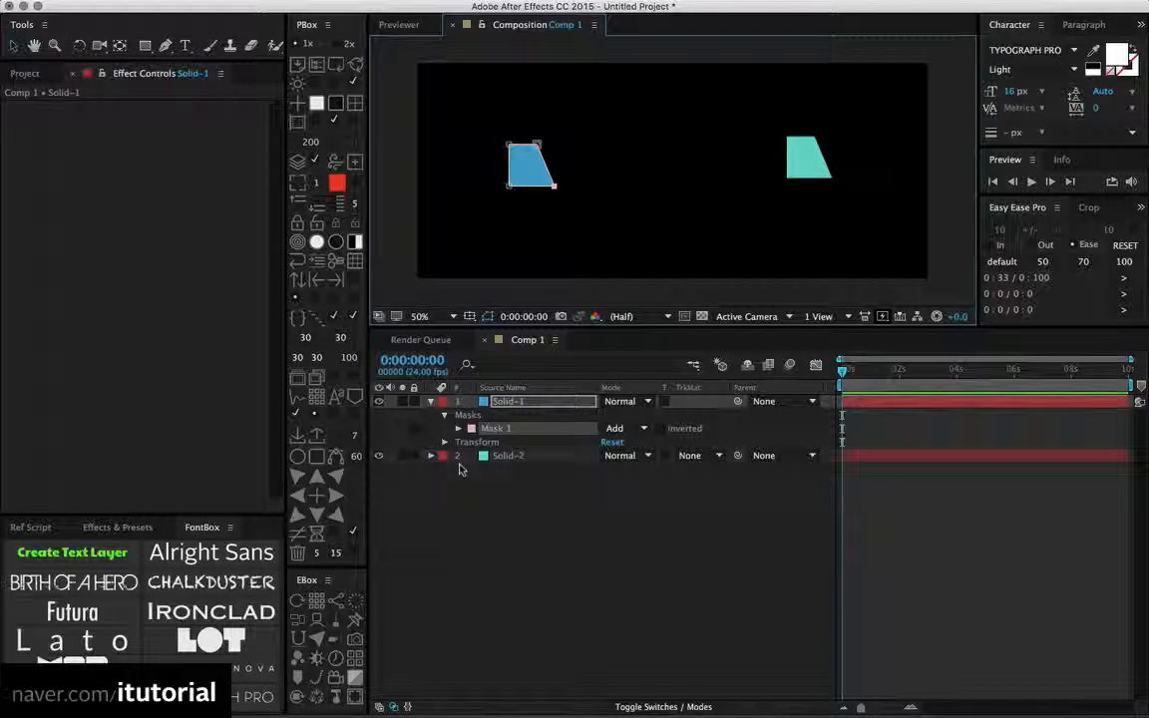
Reveal the mask properties of Solid-2 and examine the expression on its Mask Path
left_click(499, 458)
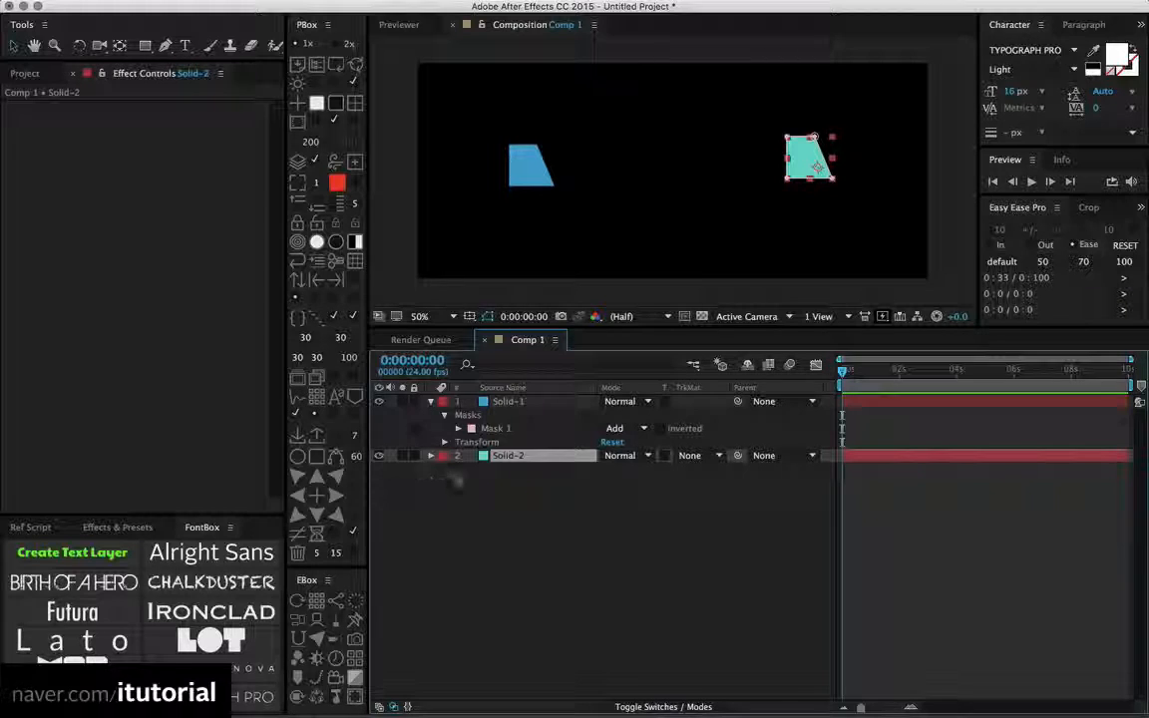
key("m")
key("m")
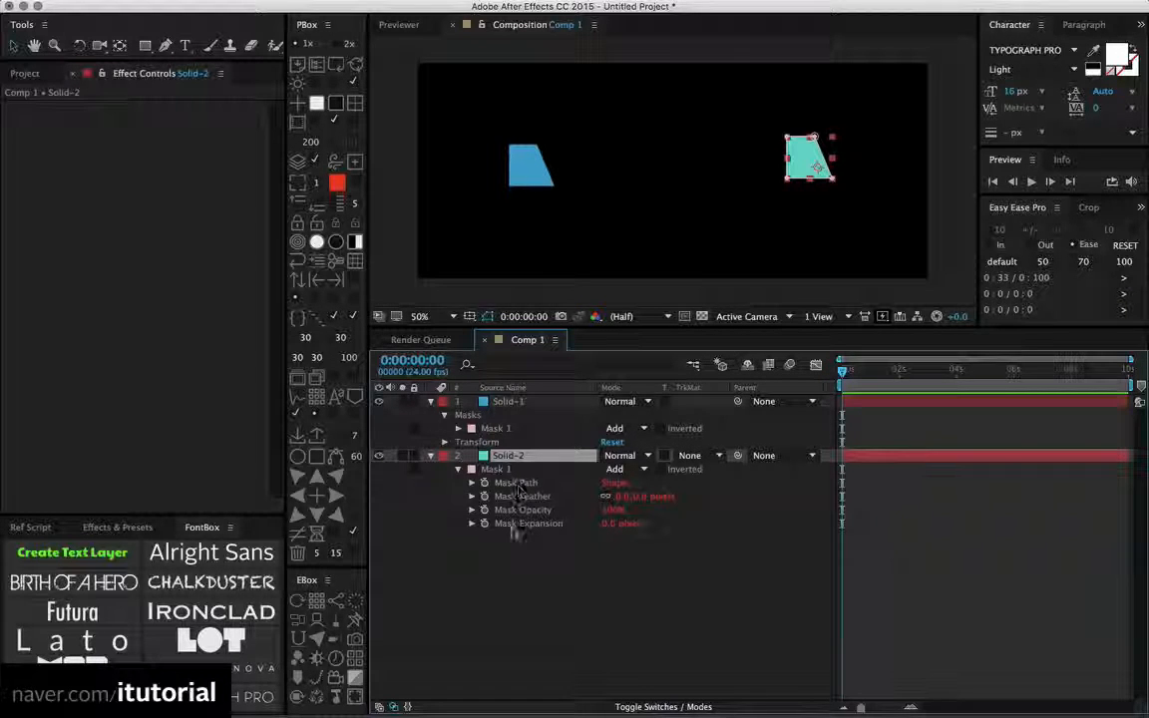
left_click(472, 483)
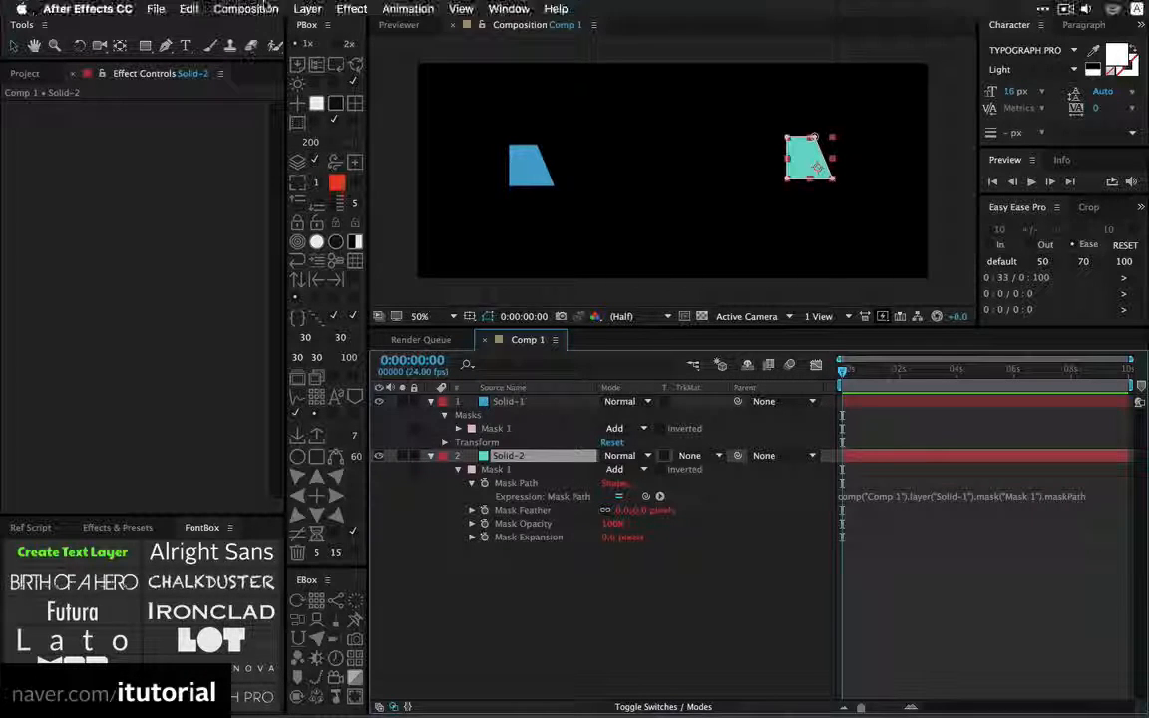
left_click(188, 9)
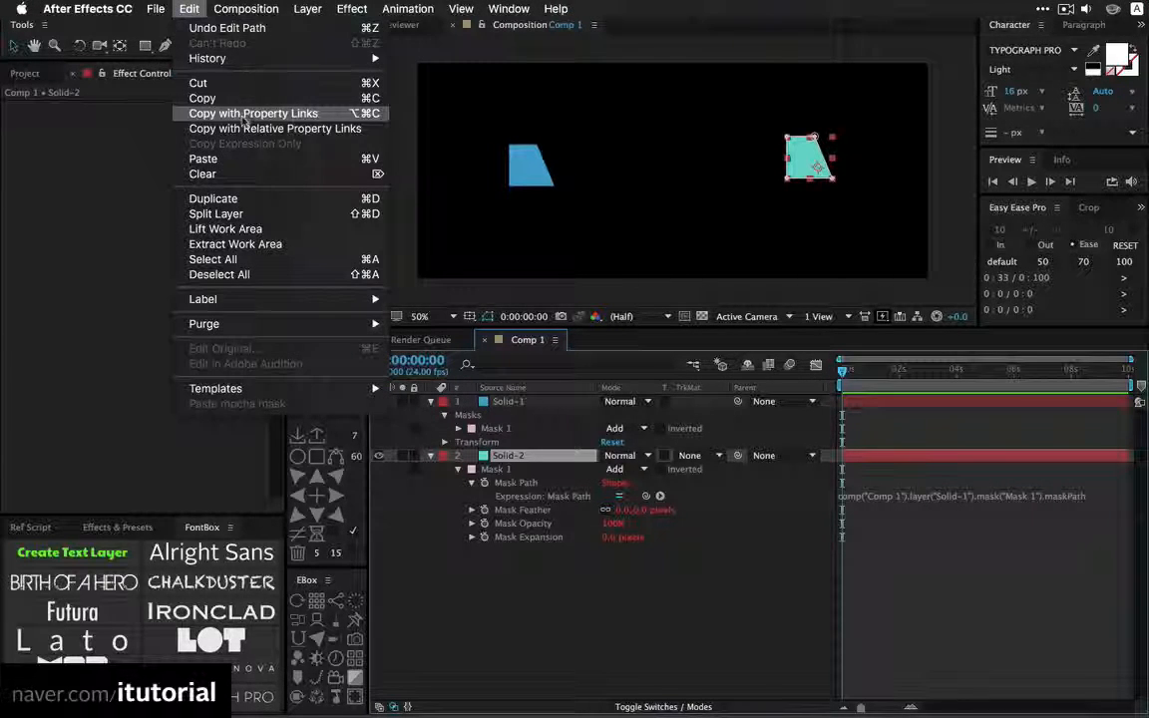
left_click(408, 64)
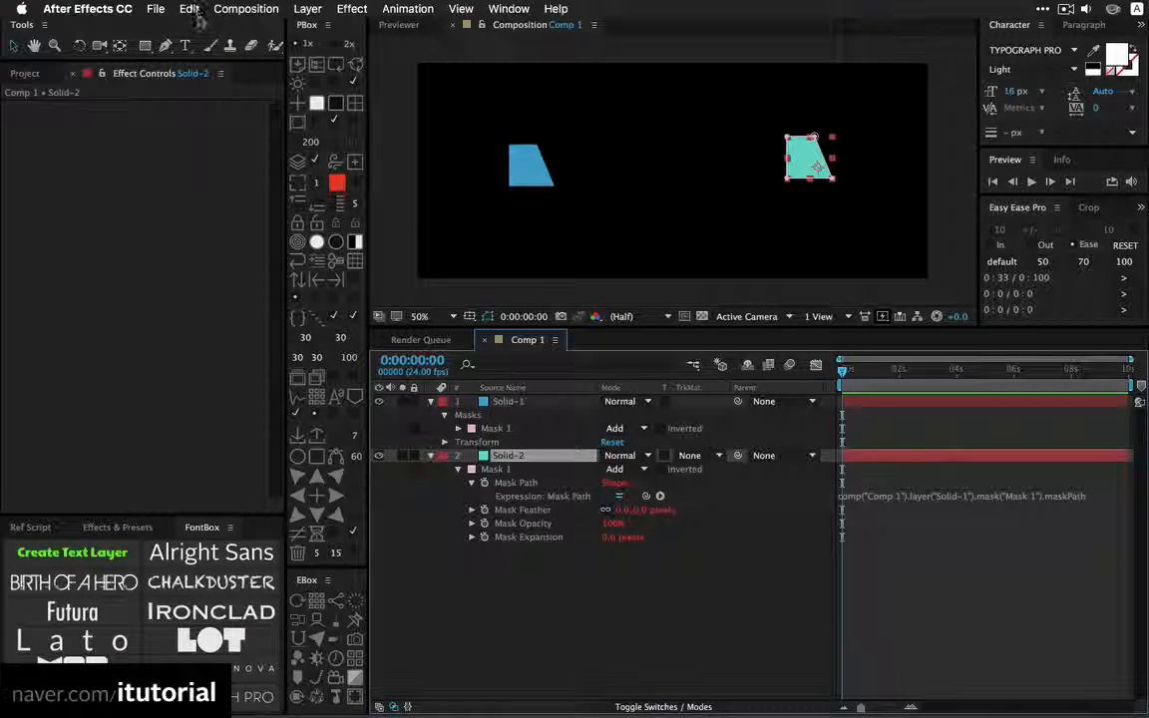
left_click(190, 9)
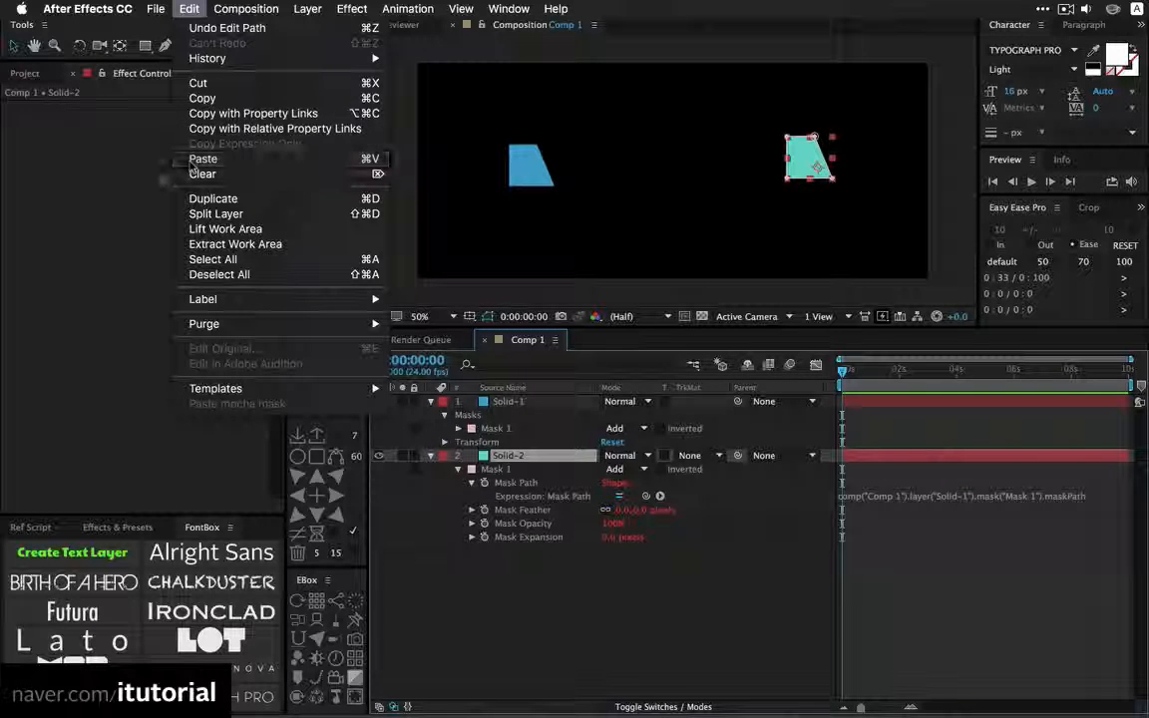
left_click(140, 166)
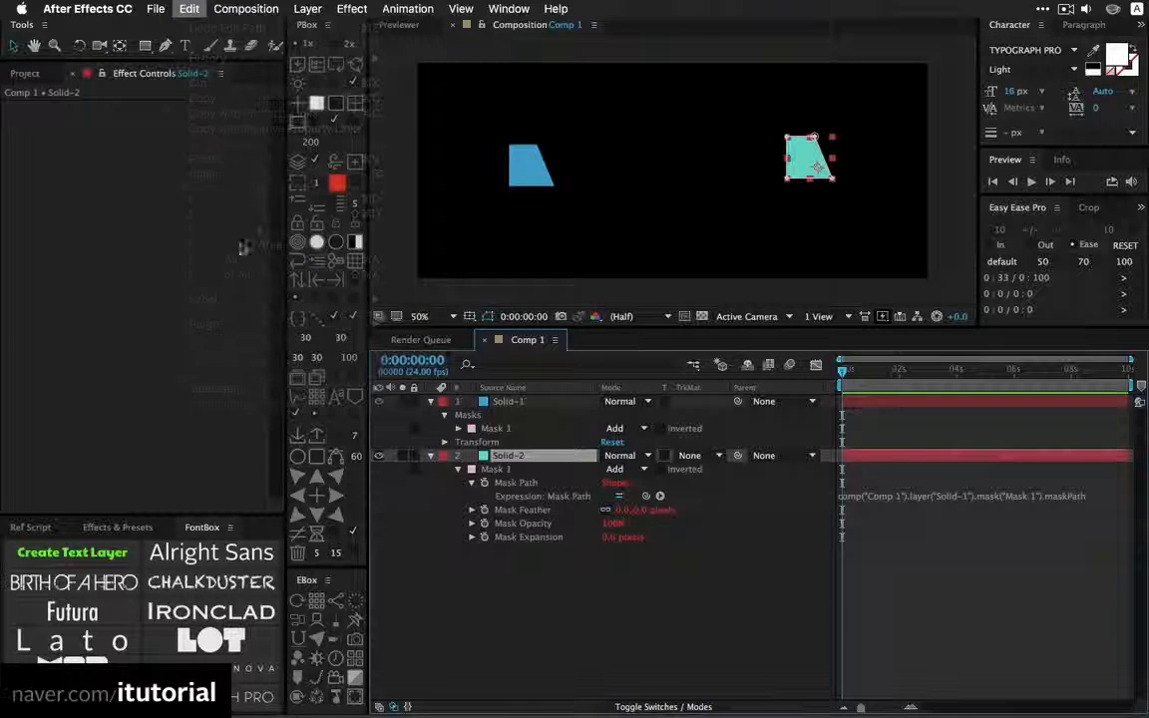
Collapse the properties of Solid-1 and Solid-2 and select both layers
left_click(431, 456)
left_click(431, 402)
left_click_drag(533, 465, 484, 397)
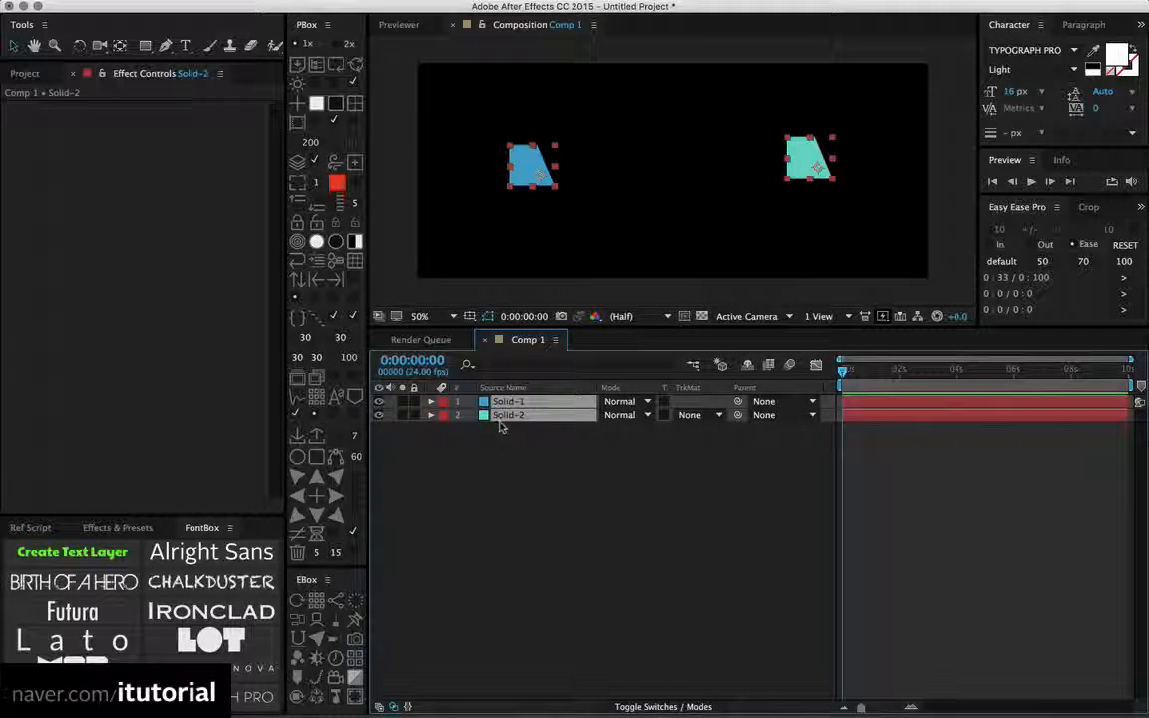
Delete the two selected solids, create one new solid in Comp 1 and expand its Transform properties
key("Delete")
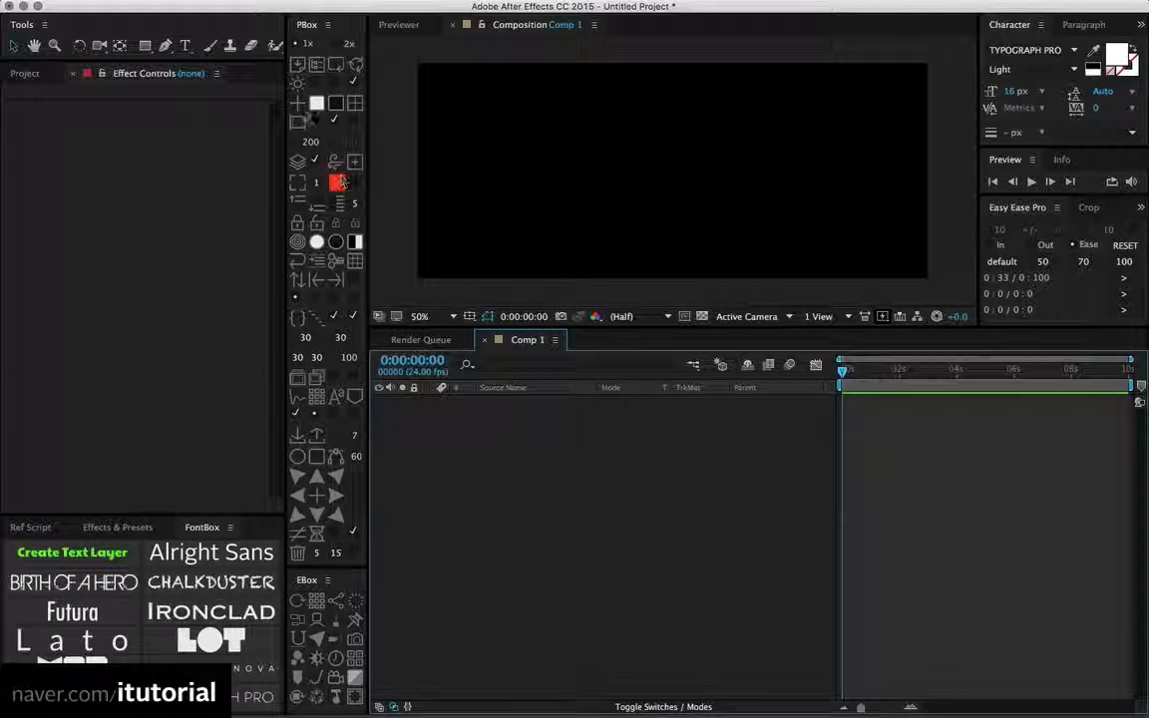
left_click(316, 102)
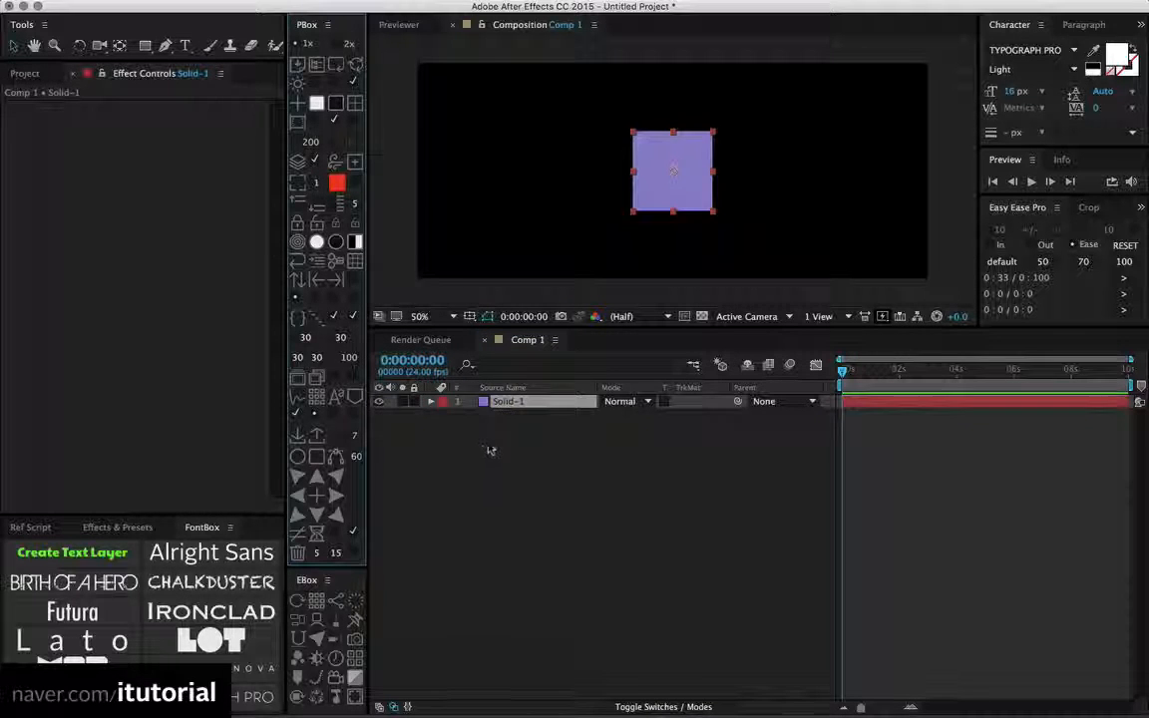
left_click(430, 401)
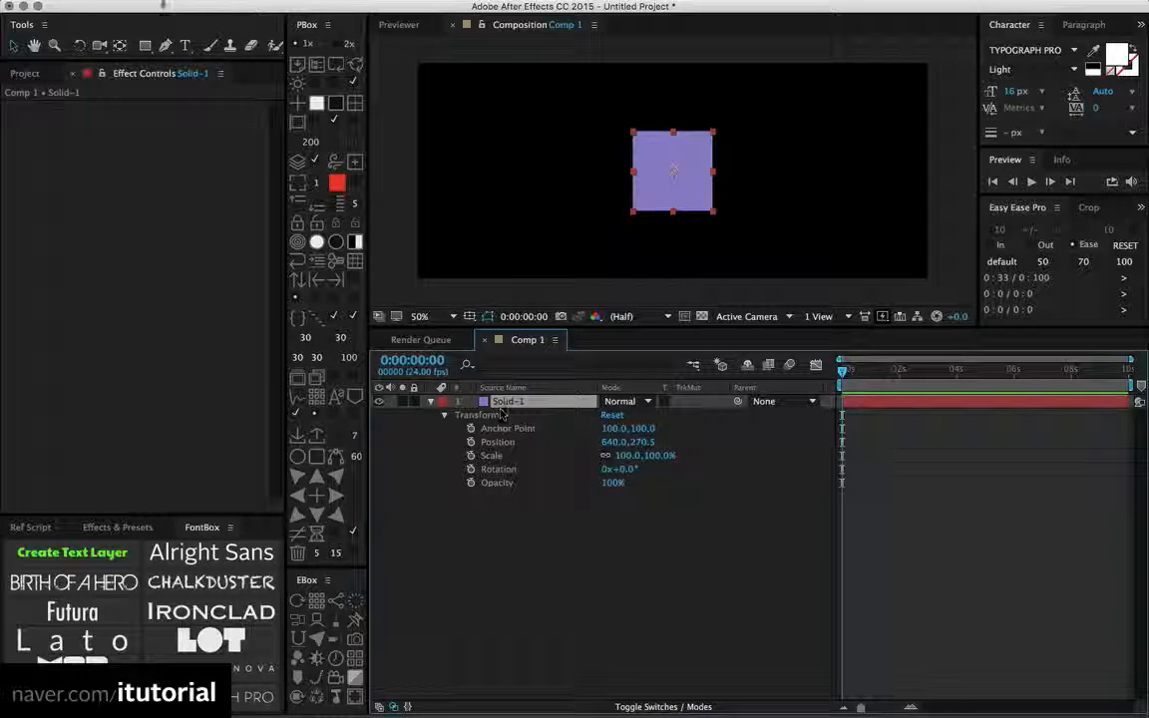
Copy Solid-1 with property links, paste it into Comp 1 and reveal the expressions on the pasted layer
left_click(189, 8)
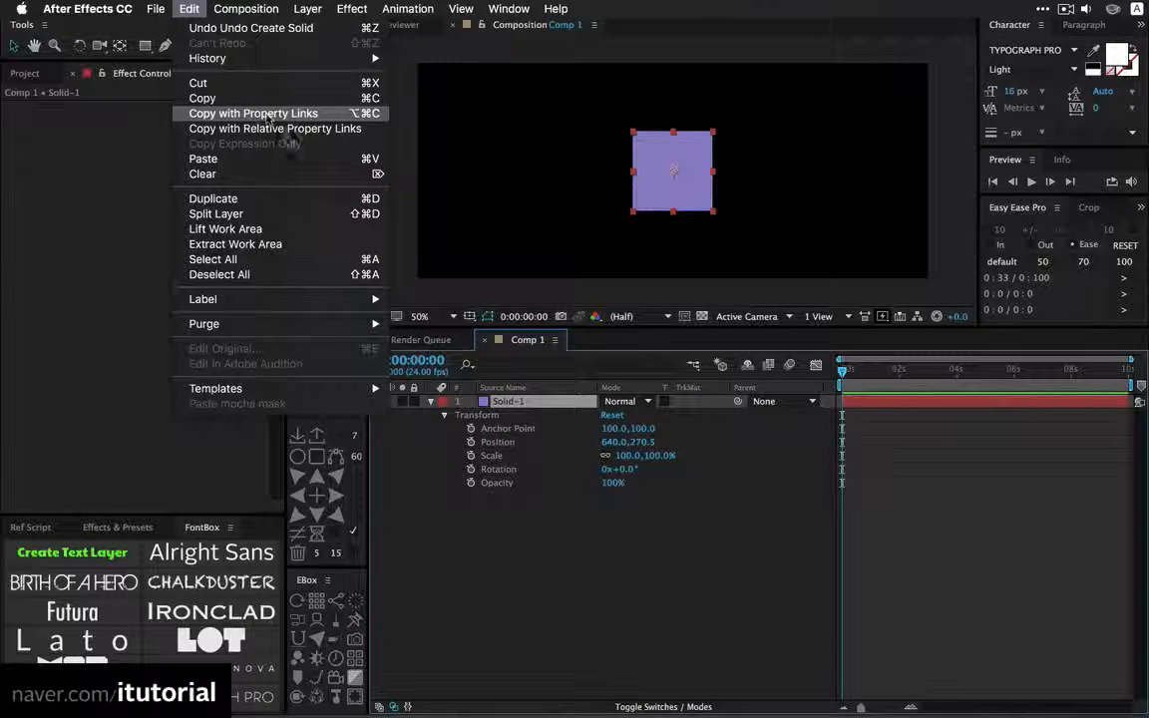
left_click(252, 113)
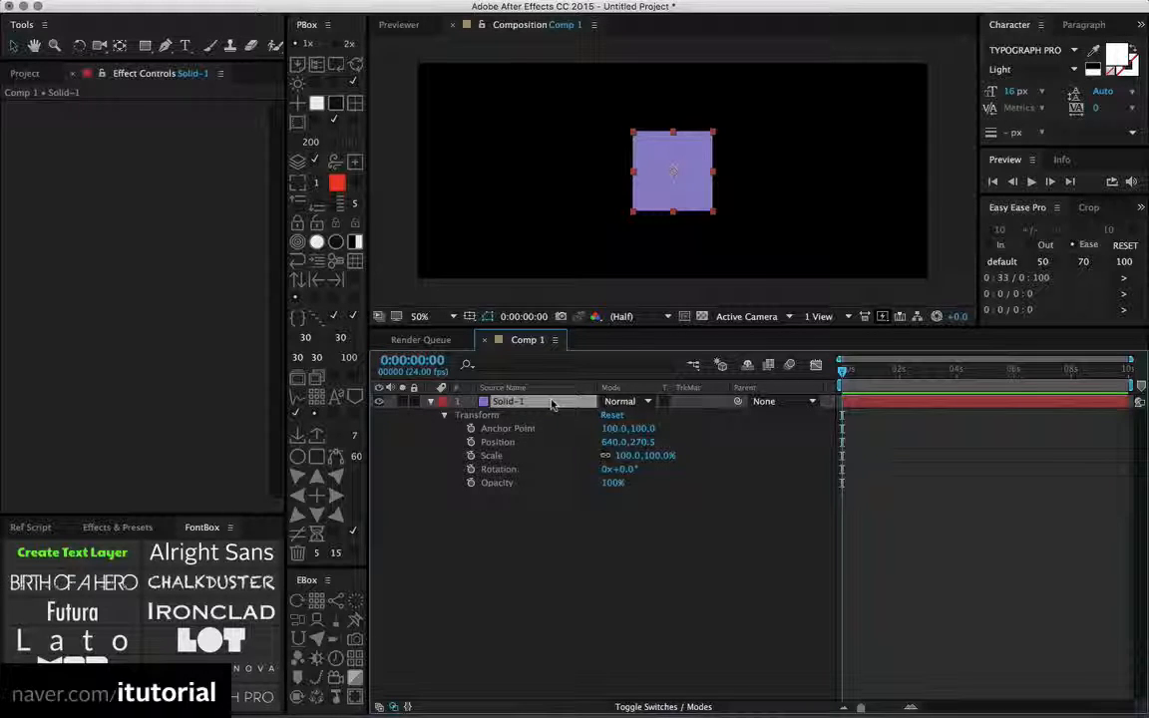
key("super+v")
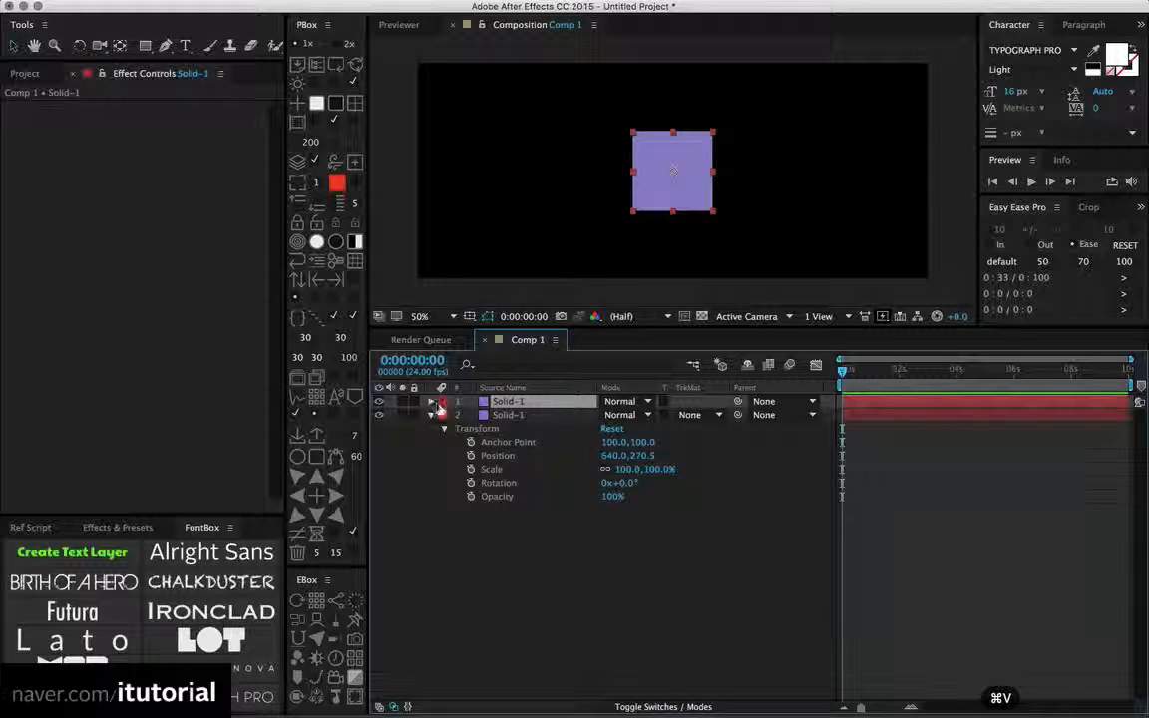
key("e")
key("e")
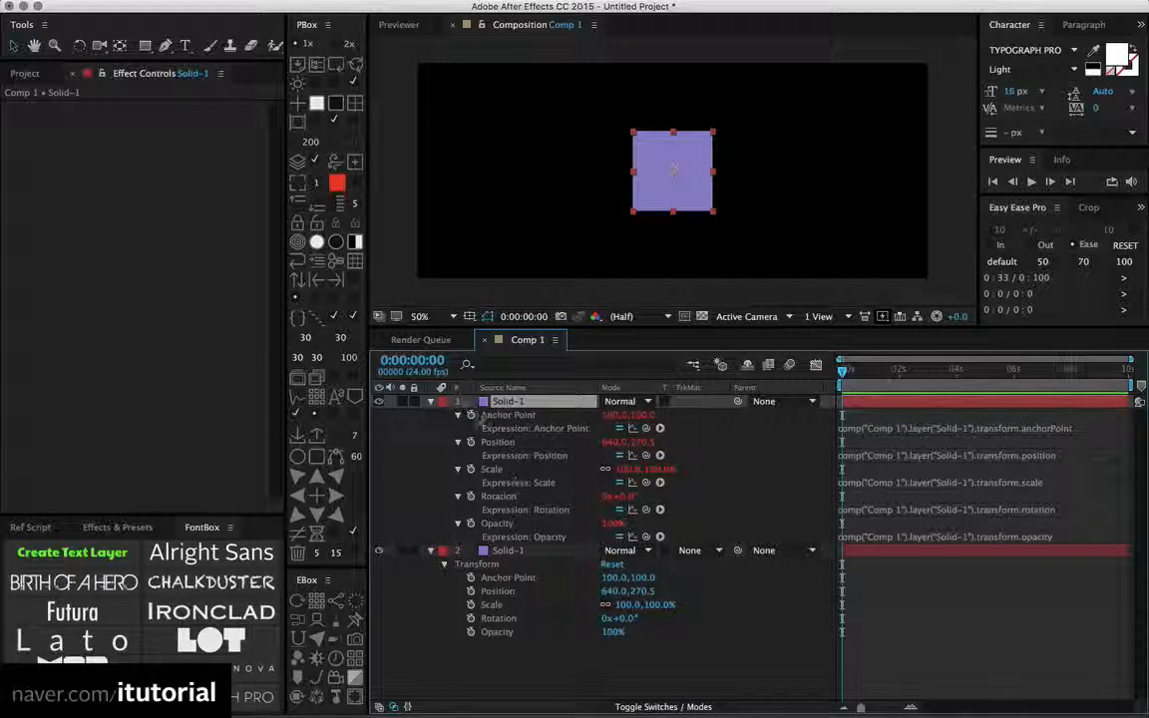
Collapse and delete the linked copy of Solid-1, and select the remaining original layer
left_click(431, 400)
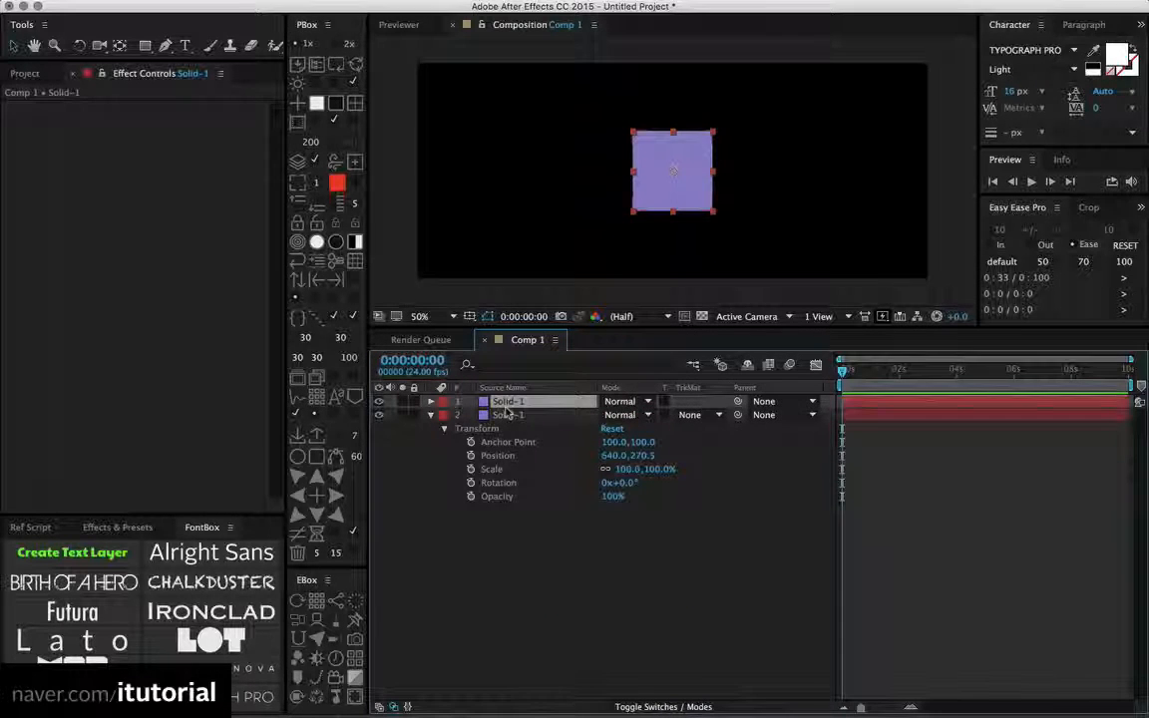
key("Delete")
left_click(457, 403)
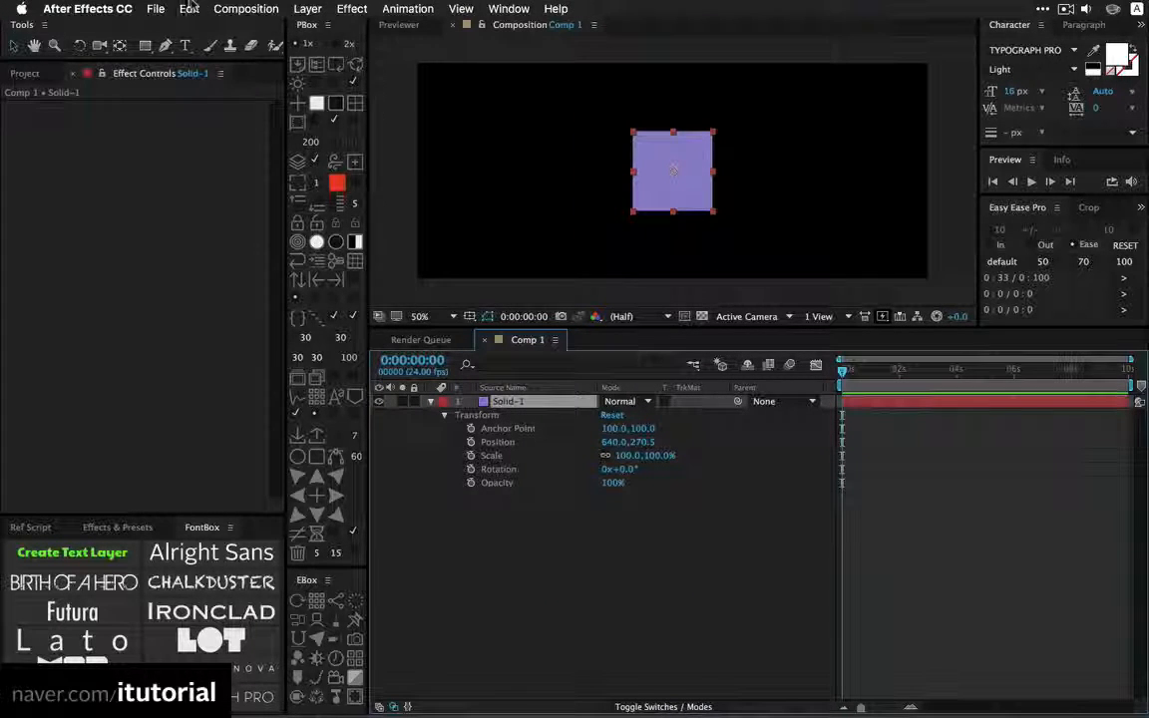
Copy Solid-1 with relative property links, paste it into Comp 1 to examine its expressions, and delete the pasted layer
left_click(188, 8)
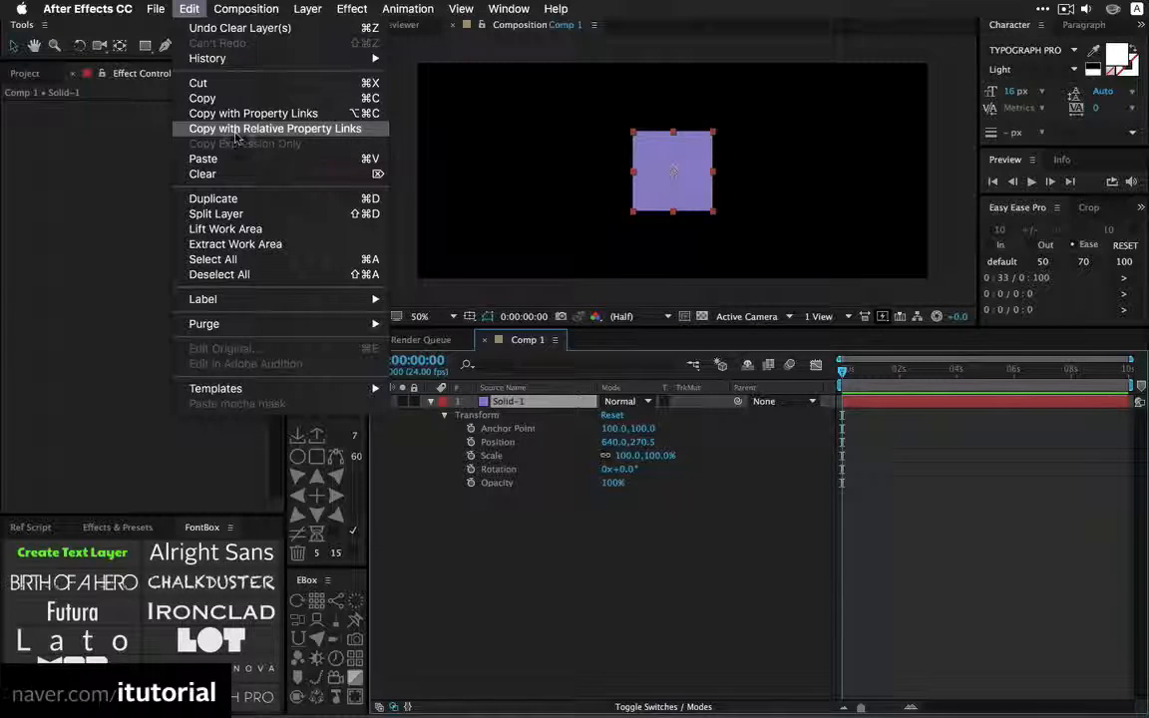
left_click(269, 131)
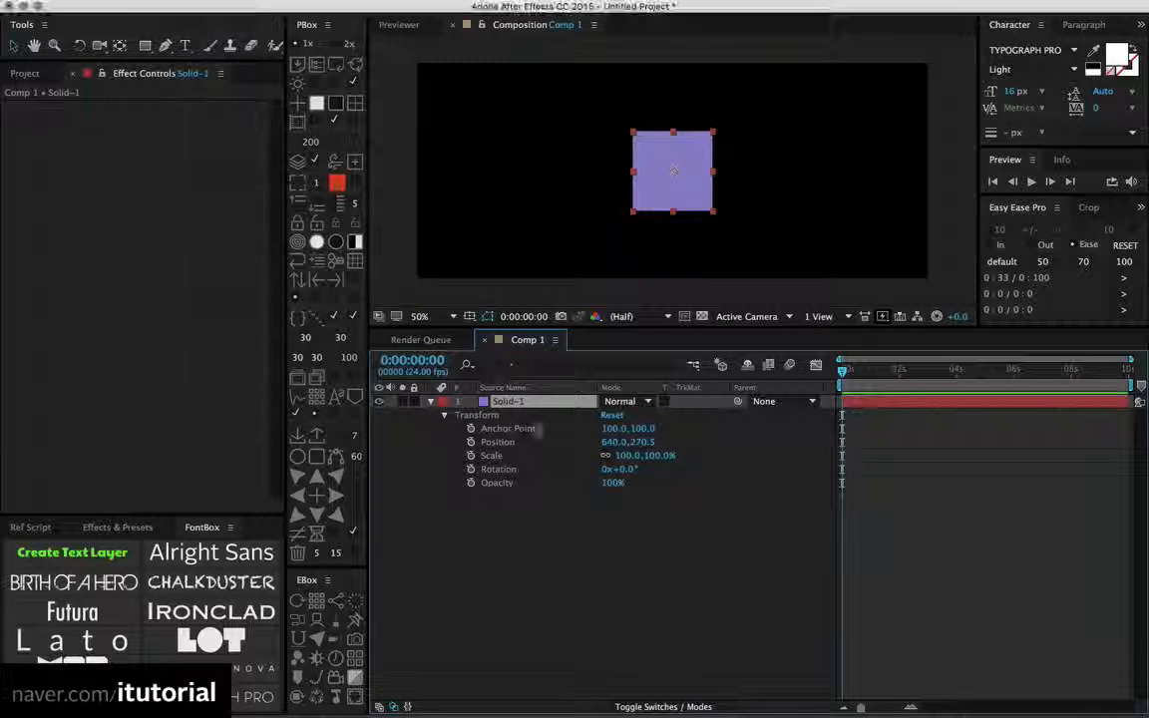
key("super+v")
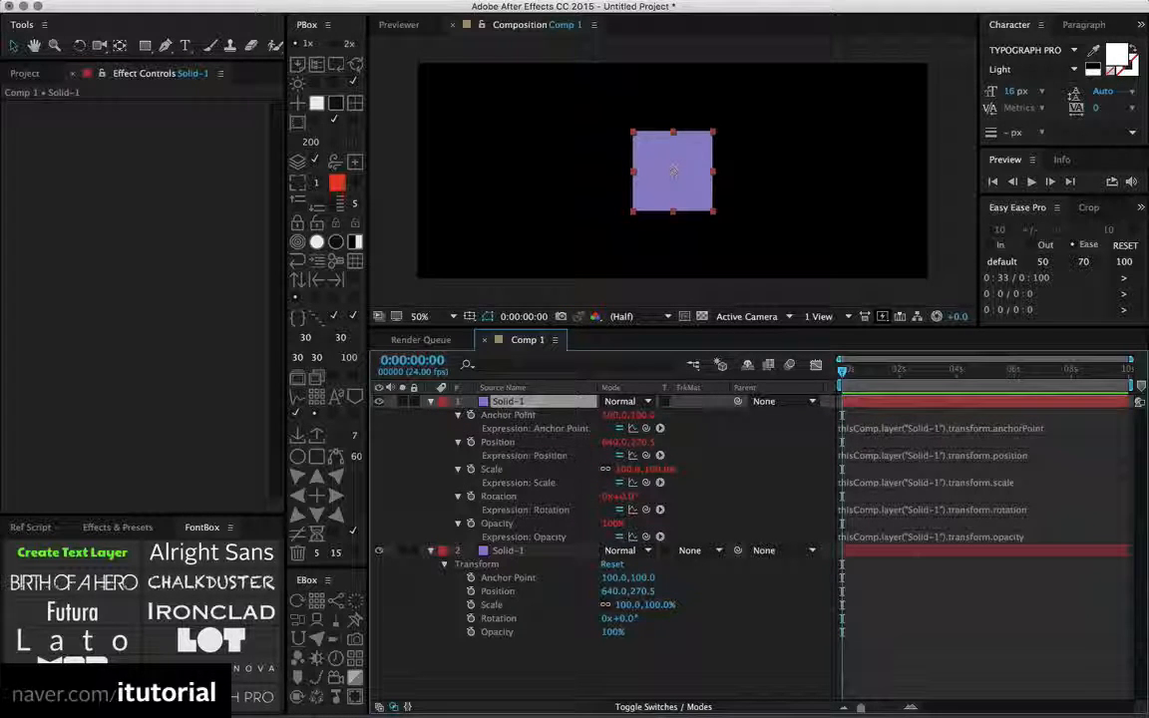
key("Delete")
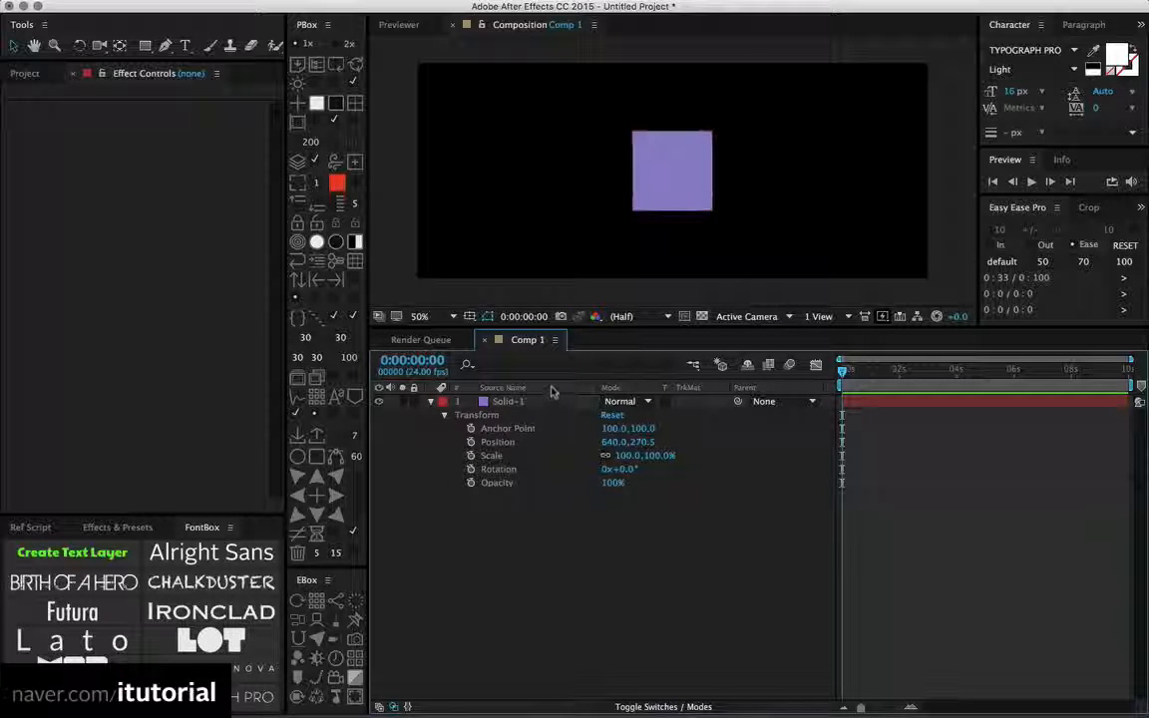
Create a second composition, Comp 2, at 1280 x 541 px, 24 fps and 10 seconds, and return to Comp 1's timeline
left_click(24, 72)
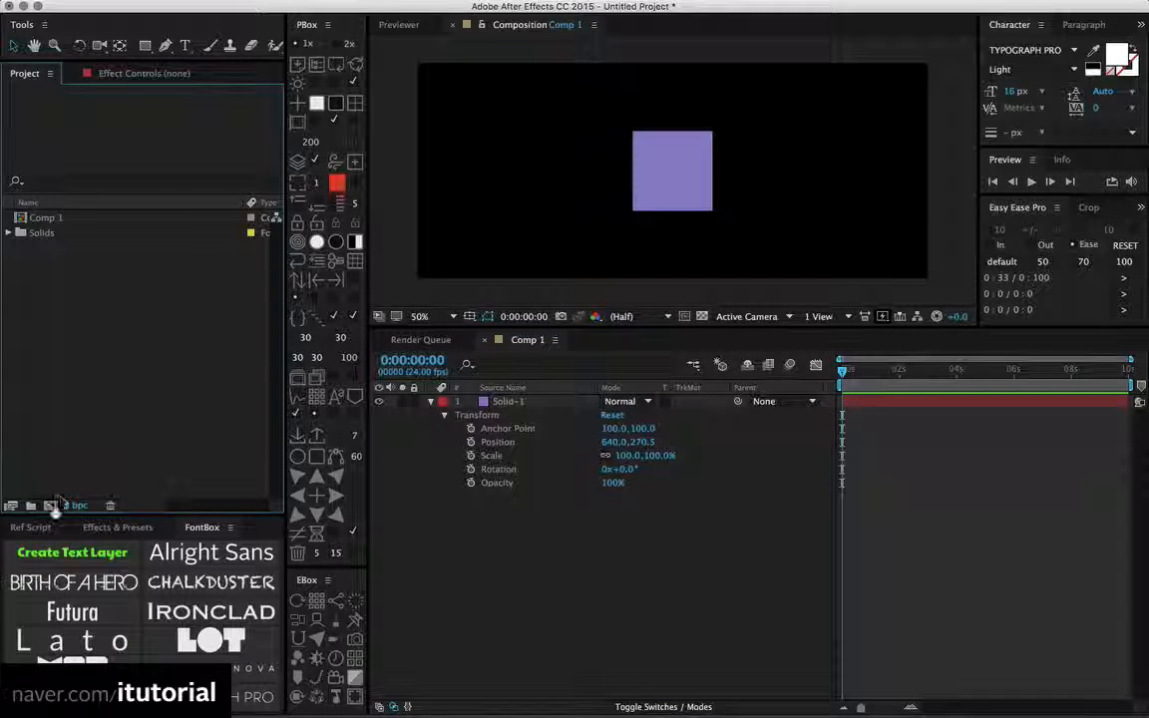
left_click(55, 503)
left_click(632, 498)
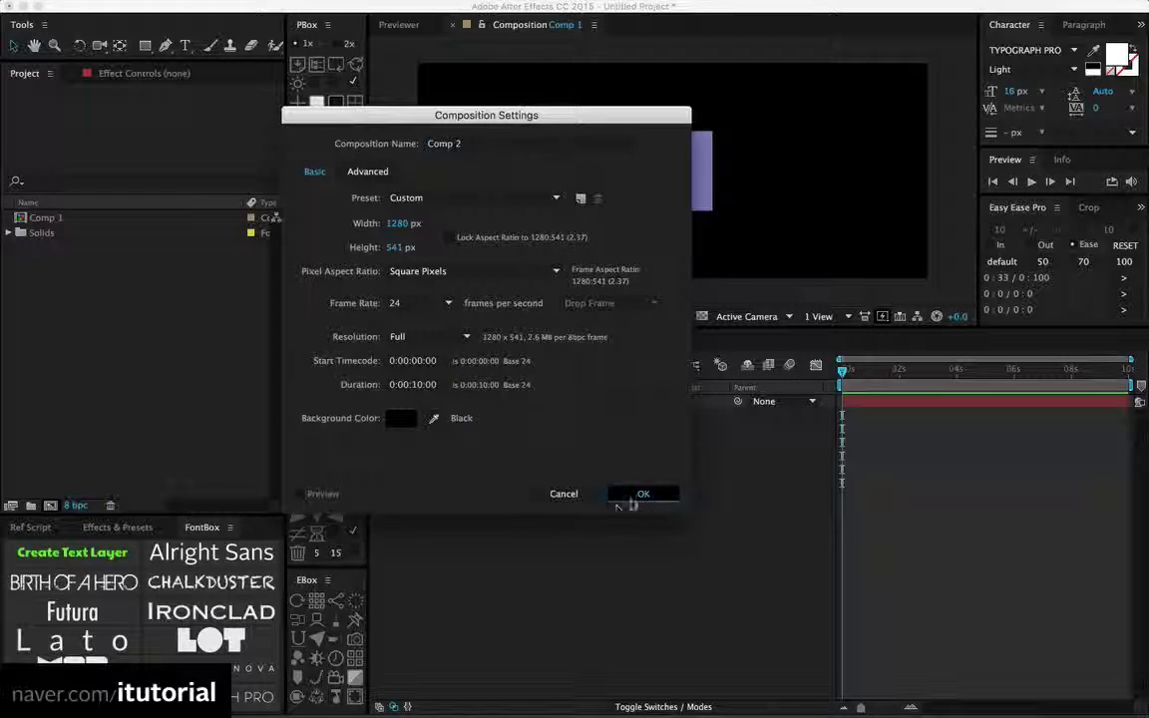
left_click(535, 341)
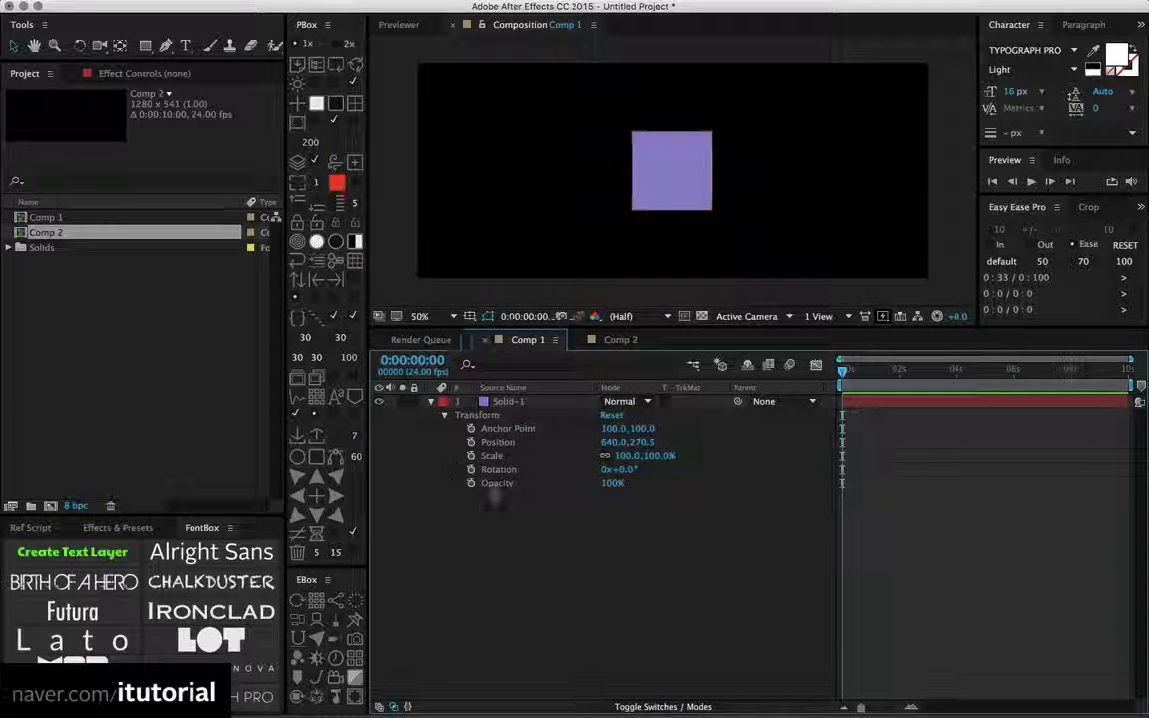
Copy Solid-1 from Comp 1 with property links and paste it into Comp 2
left_click(507, 400)
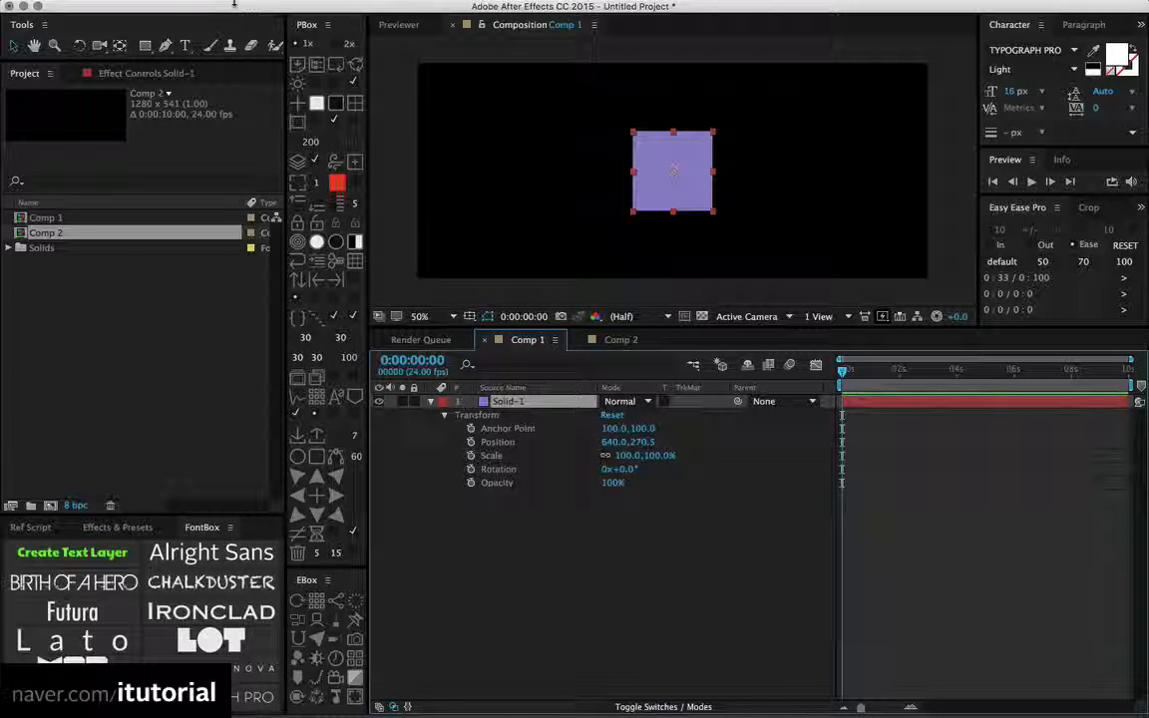
left_click(188, 8)
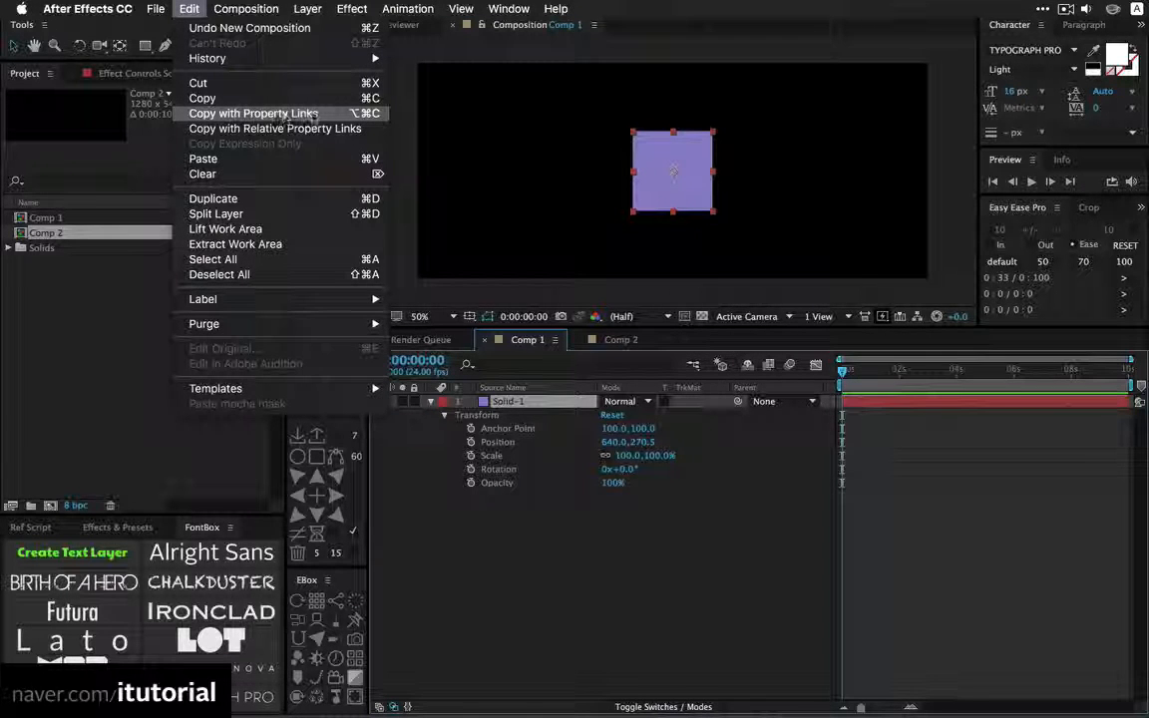
left_click(315, 116)
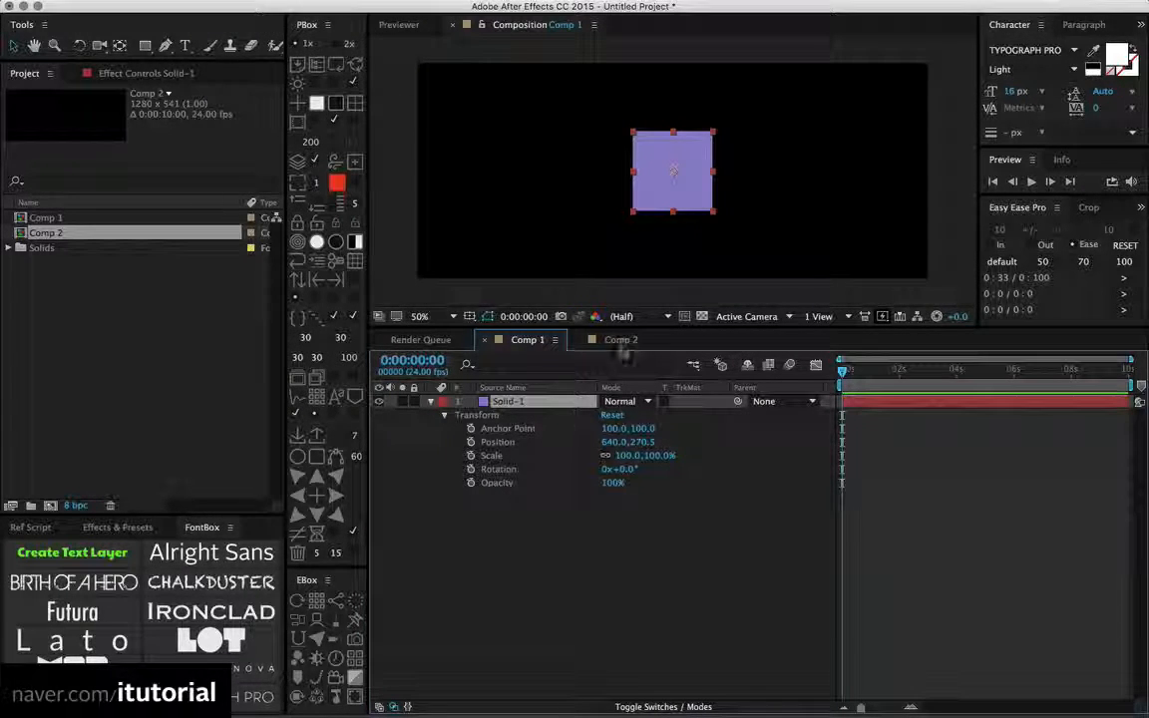
left_click(620, 339)
key("super+v")
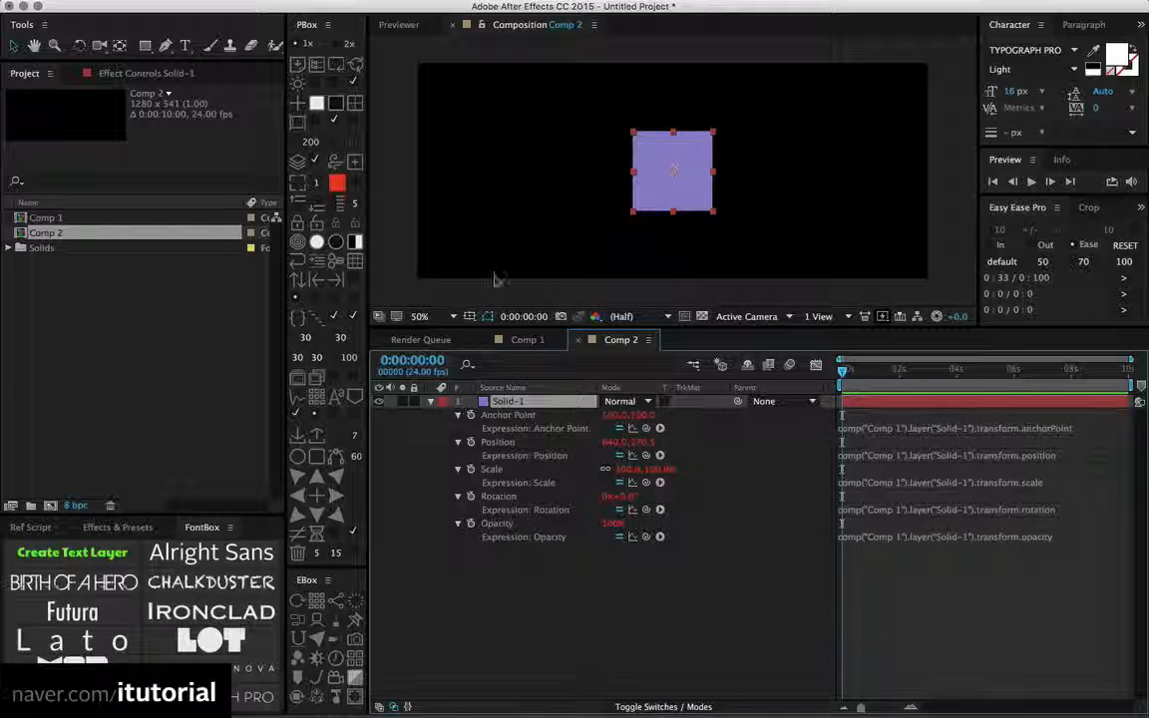
Open a second composition viewer showing Comp 2 beside Comp 1, and lock the Comp 1 viewer
left_click(527, 339)
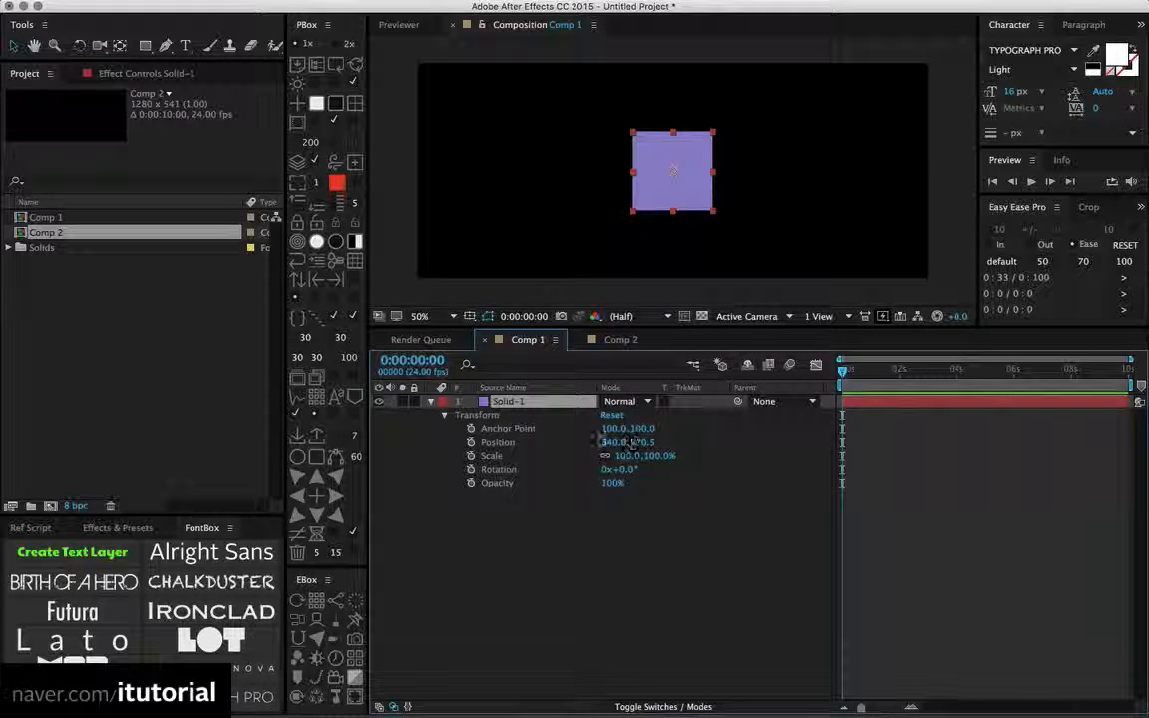
left_click(564, 23)
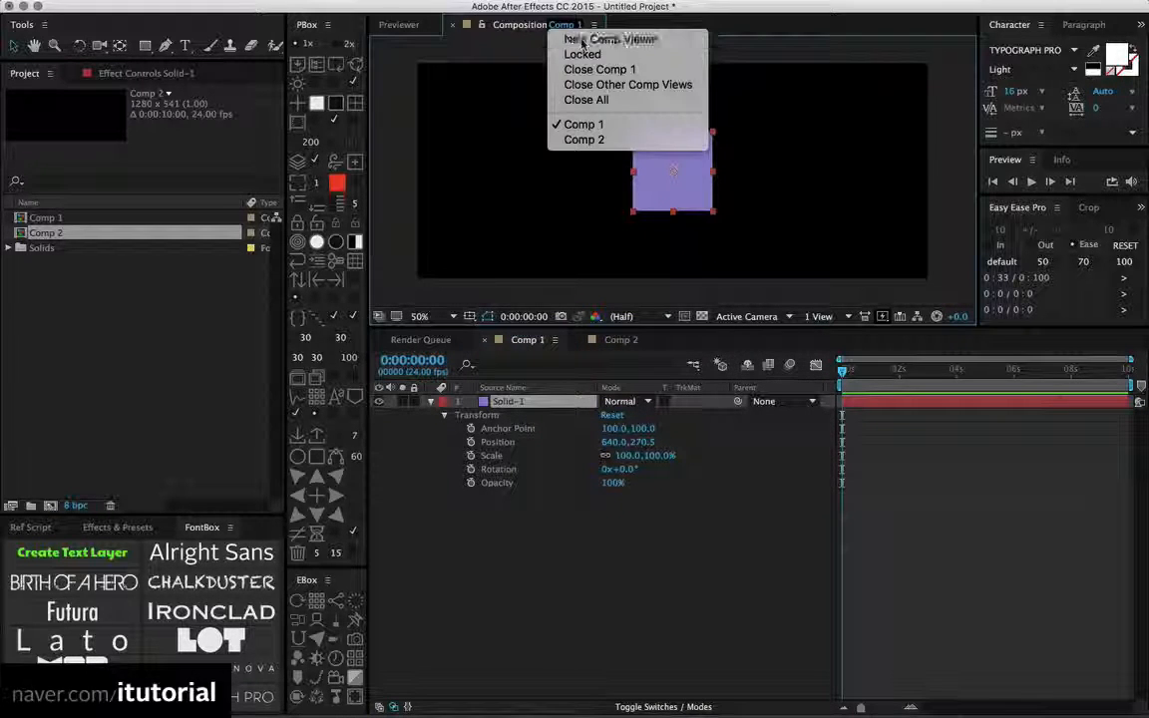
left_click(598, 39)
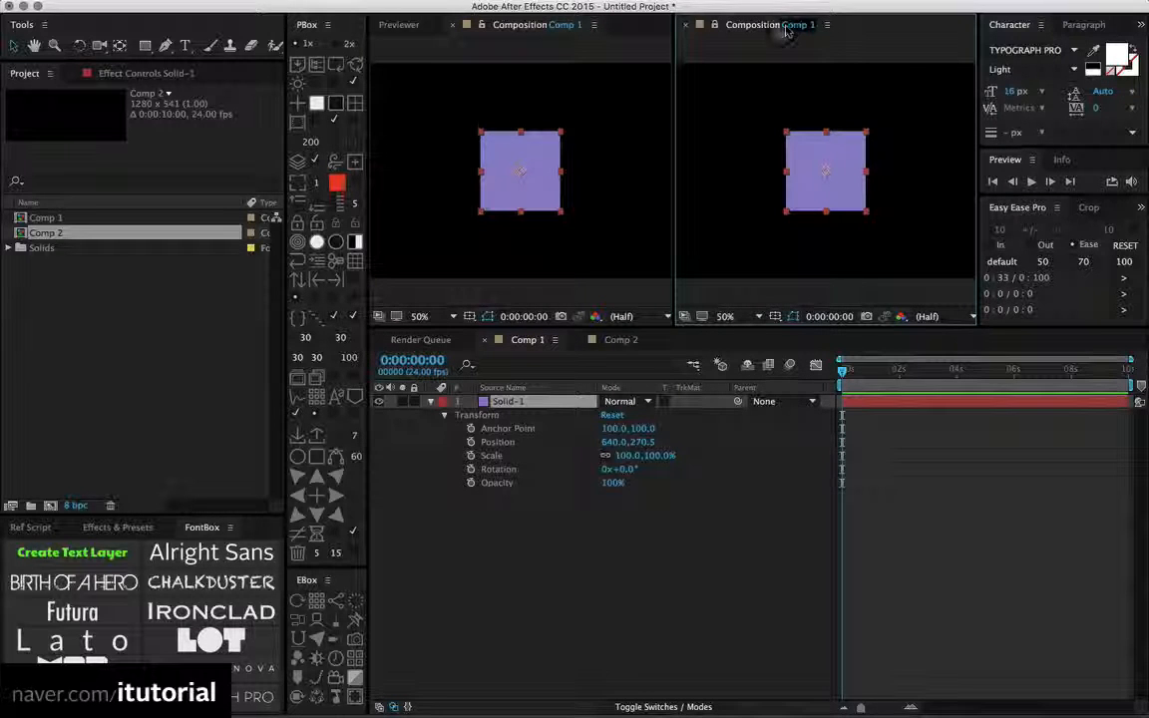
left_click(798, 25)
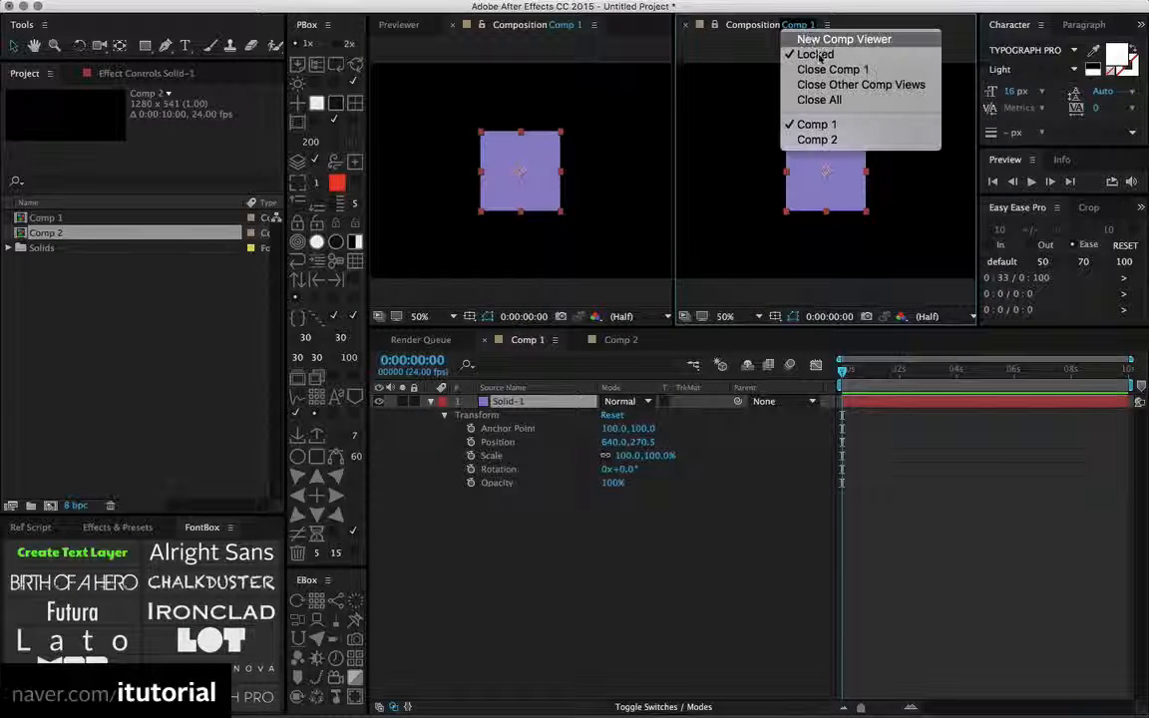
left_click(816, 140)
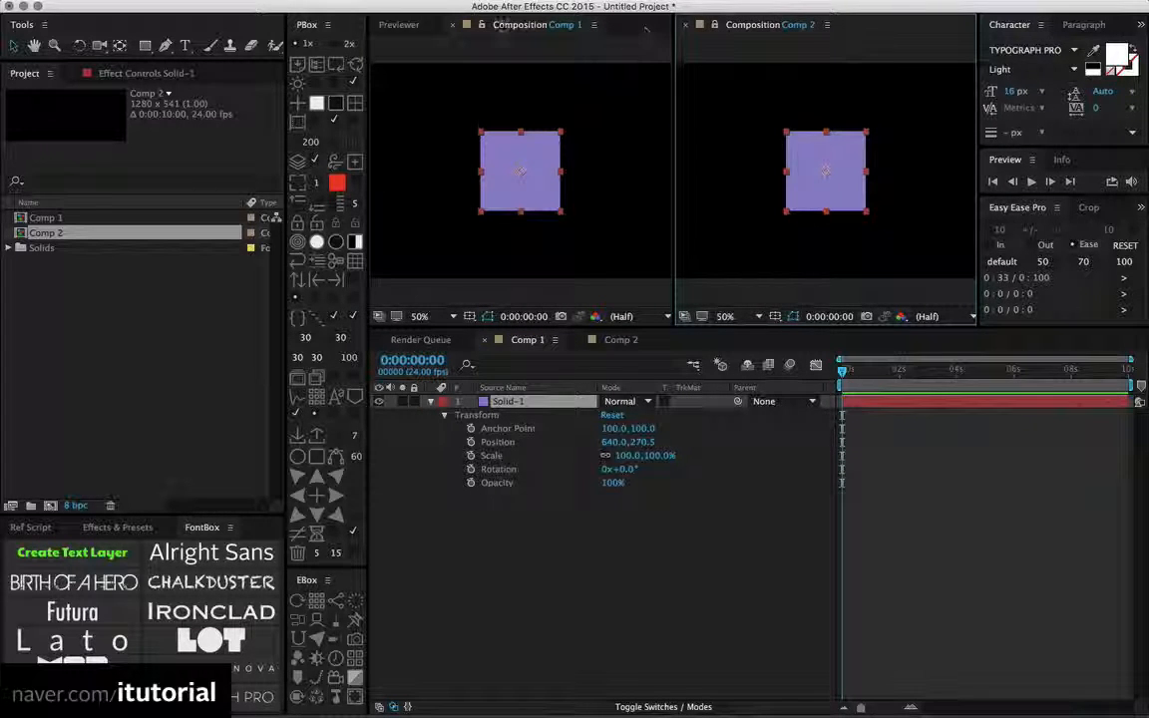
left_click(482, 26)
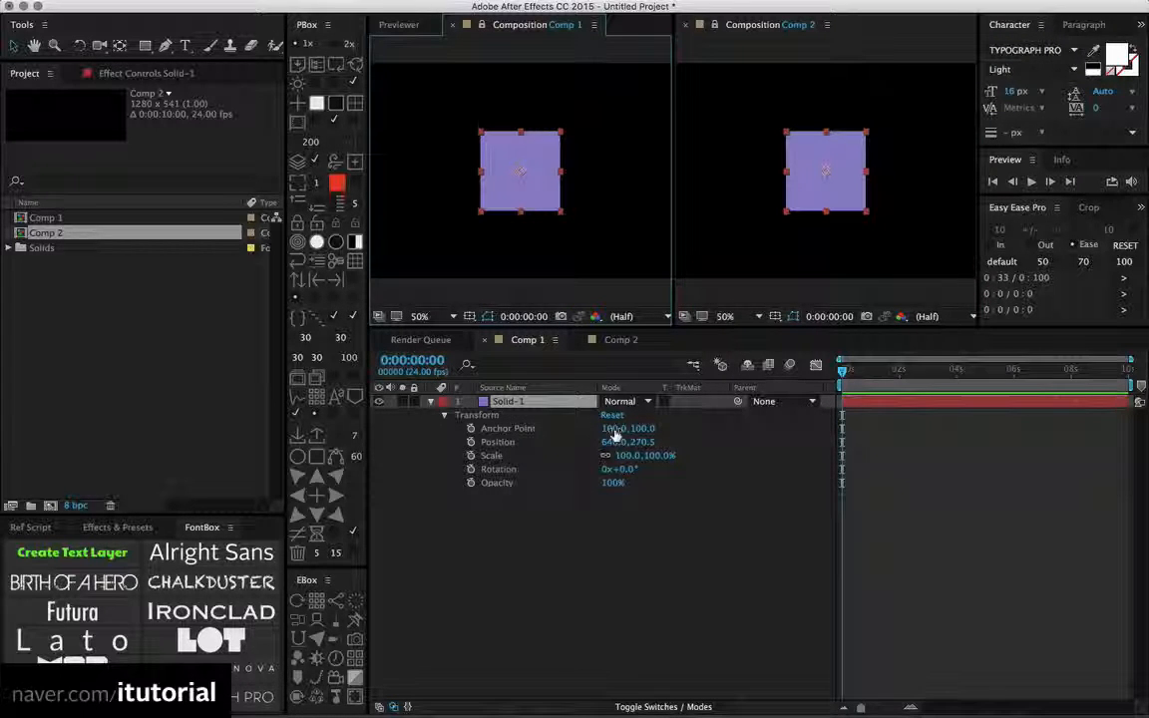
Change Solid-1 in Comp 1 to X position 566, scale 60% and rotation 48°, comparing it with the linked layer in Comp 2
left_click_drag(615, 446, 542, 446)
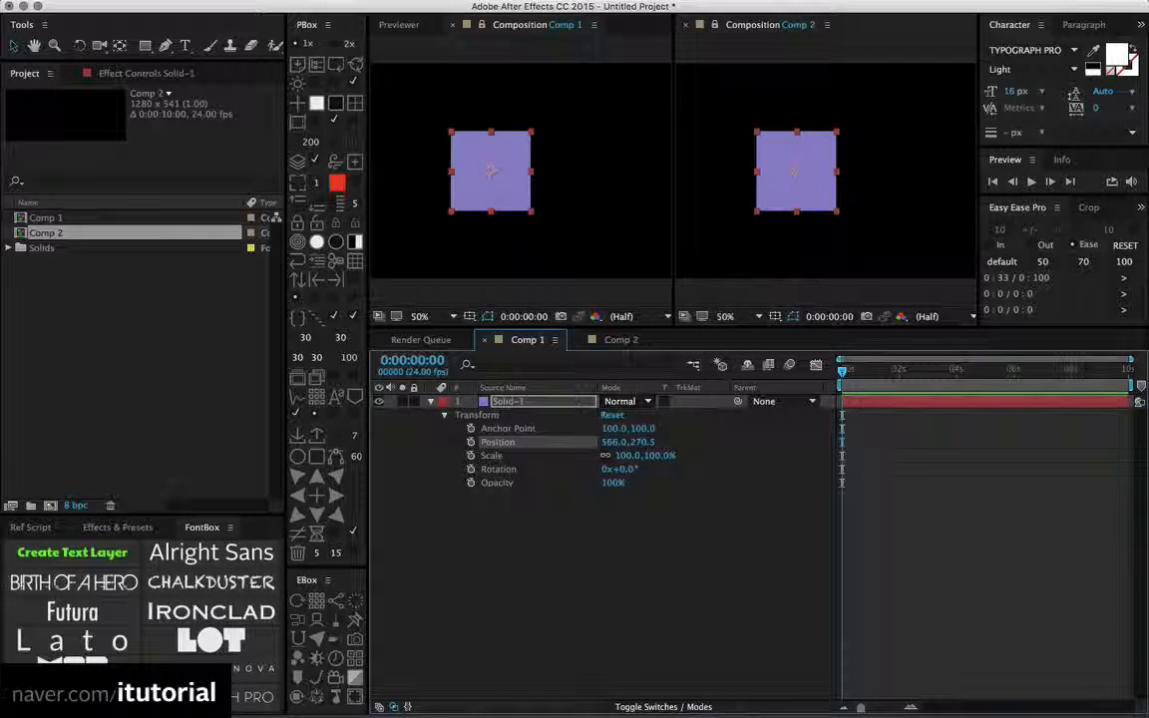
left_click_drag(638, 454, 658, 468)
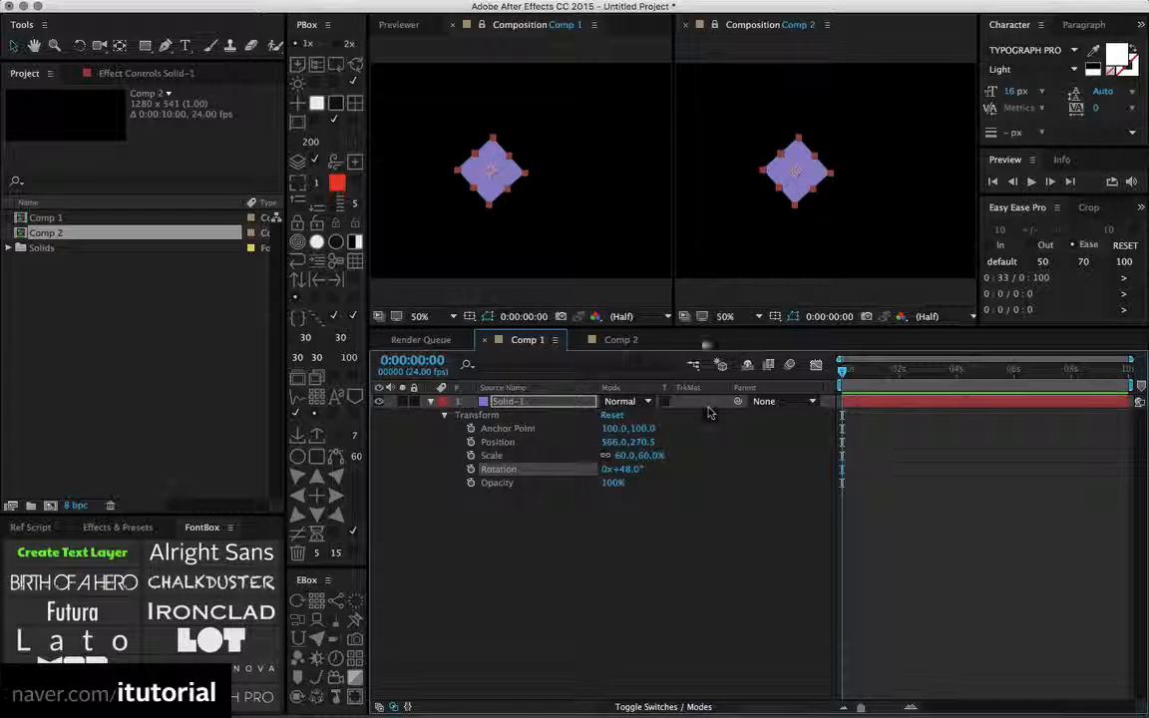
left_click(618, 340)
left_click(526, 340)
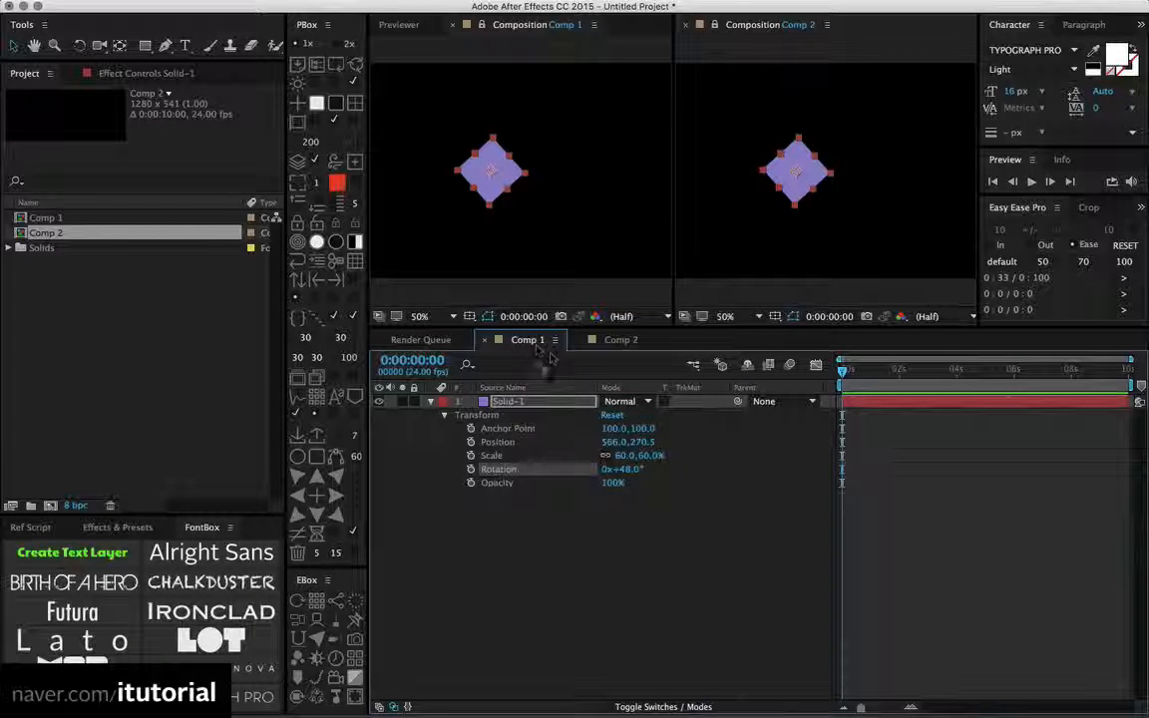
Delete the linked Solid-1 from Comp 2 and reset the Transform properties of Solid-1 in Comp 1
left_click(618, 340)
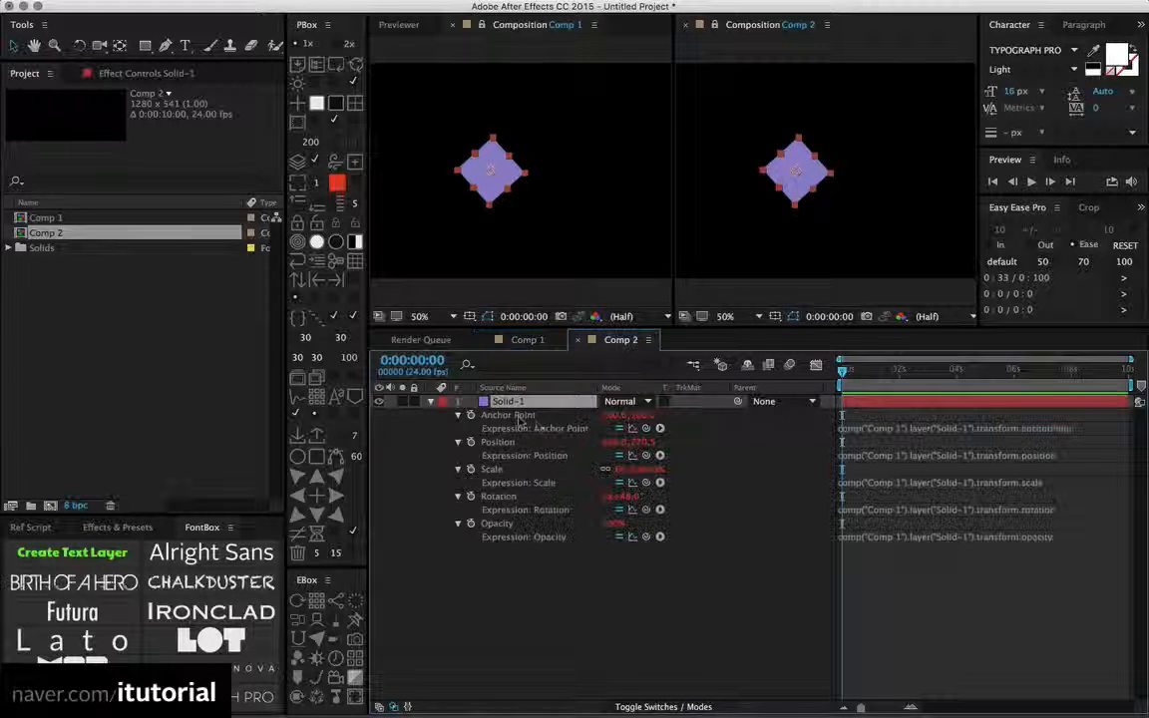
key("Delete")
left_click(526, 340)
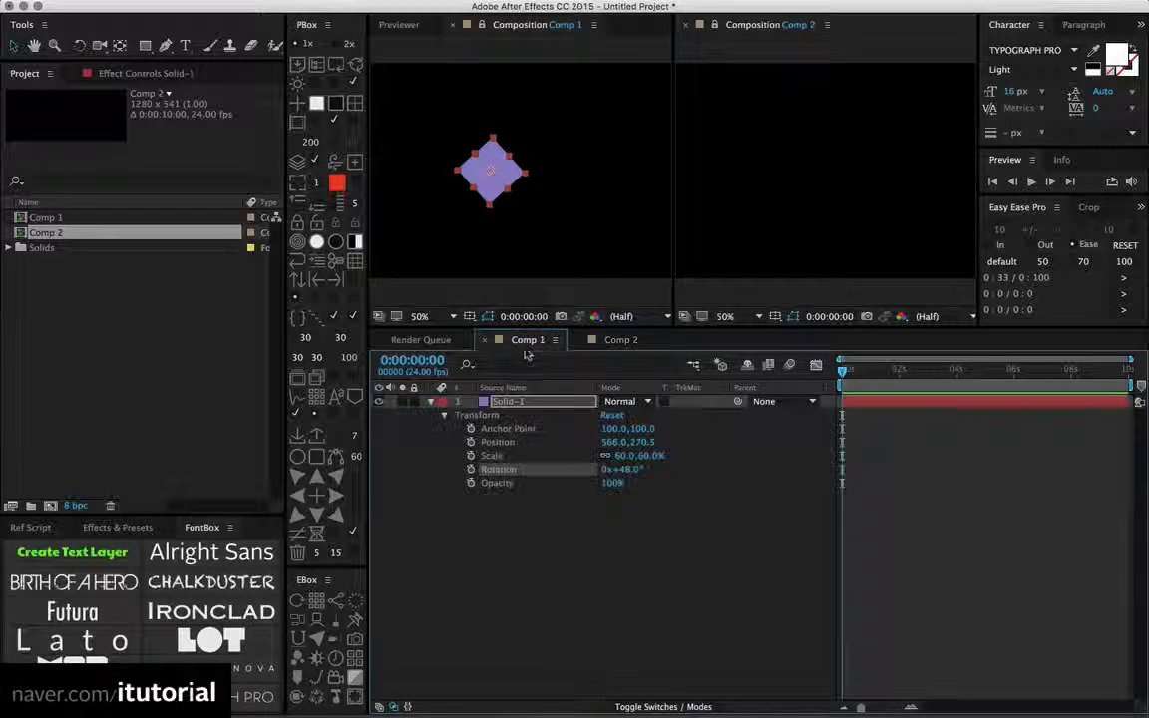
left_click(609, 417)
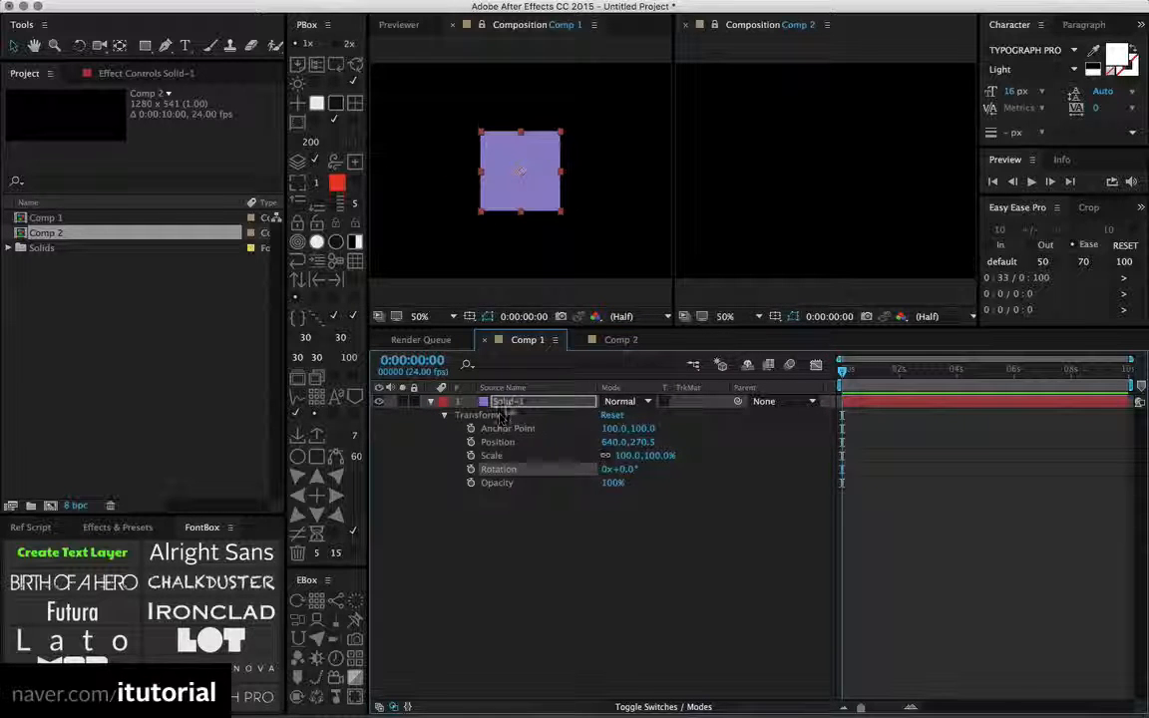
Copy Solid-1 from Comp 1 with relative property links and paste it into Comp 2
mouse_move(228, 6)
left_click(188, 7)
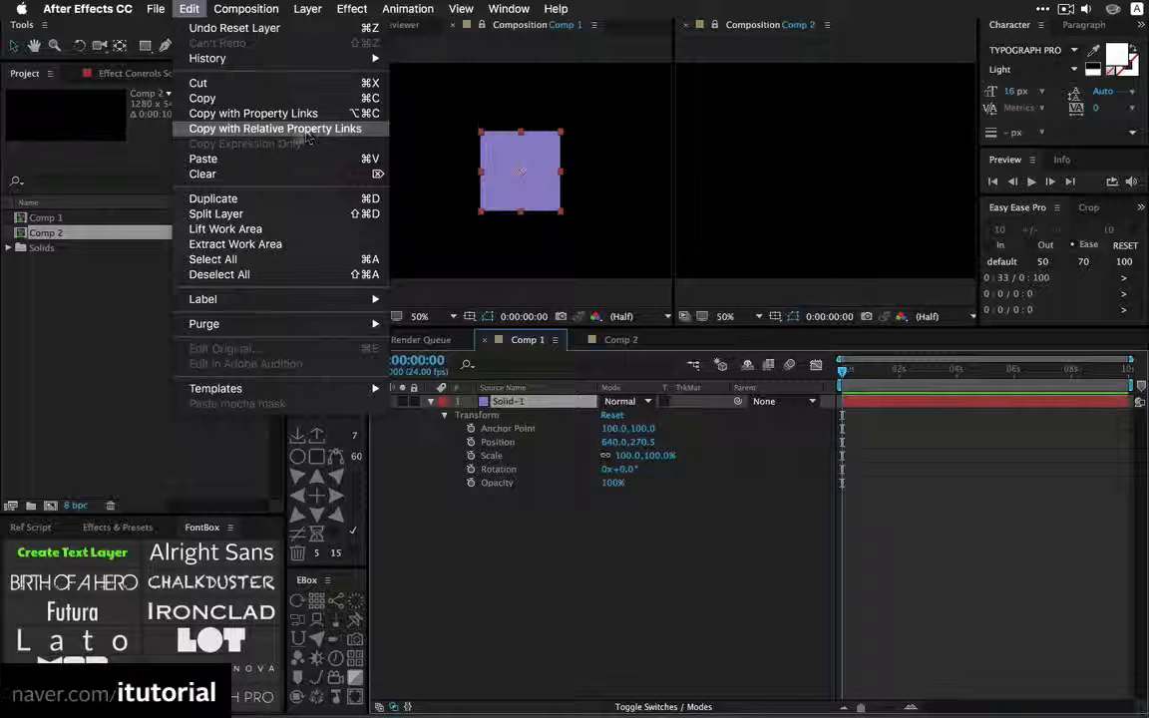
left_click(279, 128)
left_click(618, 339)
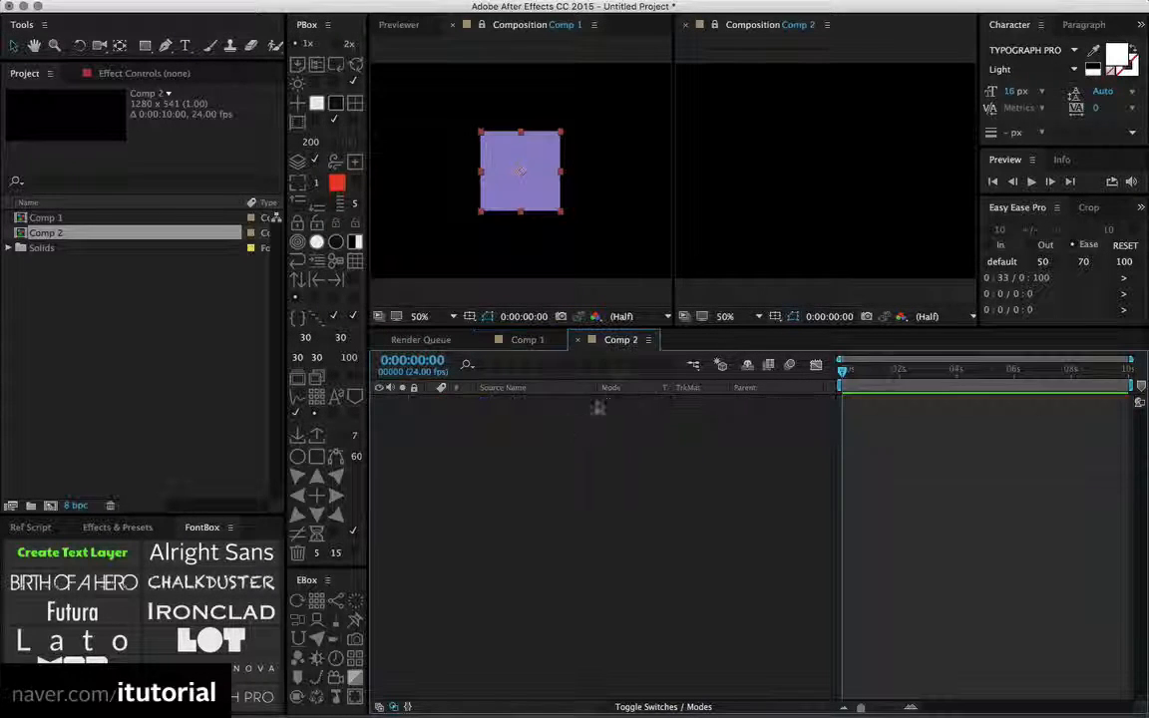
key("super+v")
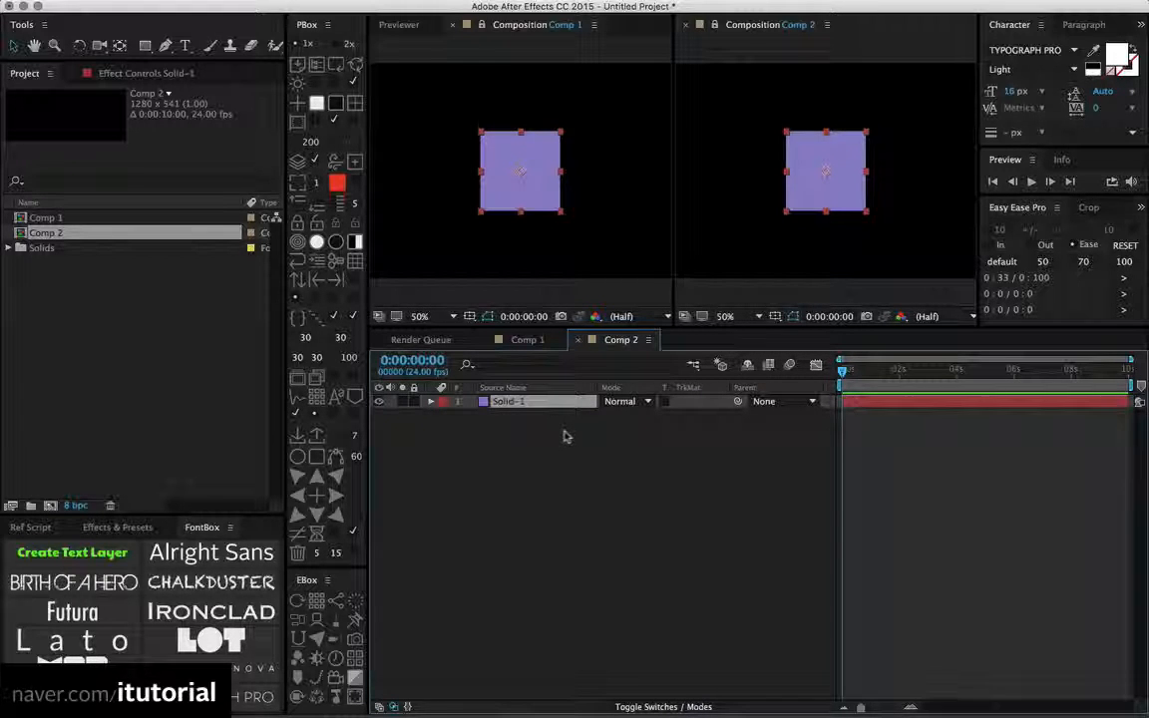
Reveal the expressions of the pasted Solid-1 in Comp 2 and set Solid-1's X position in Comp 1 to 550
key("e")
key("e")
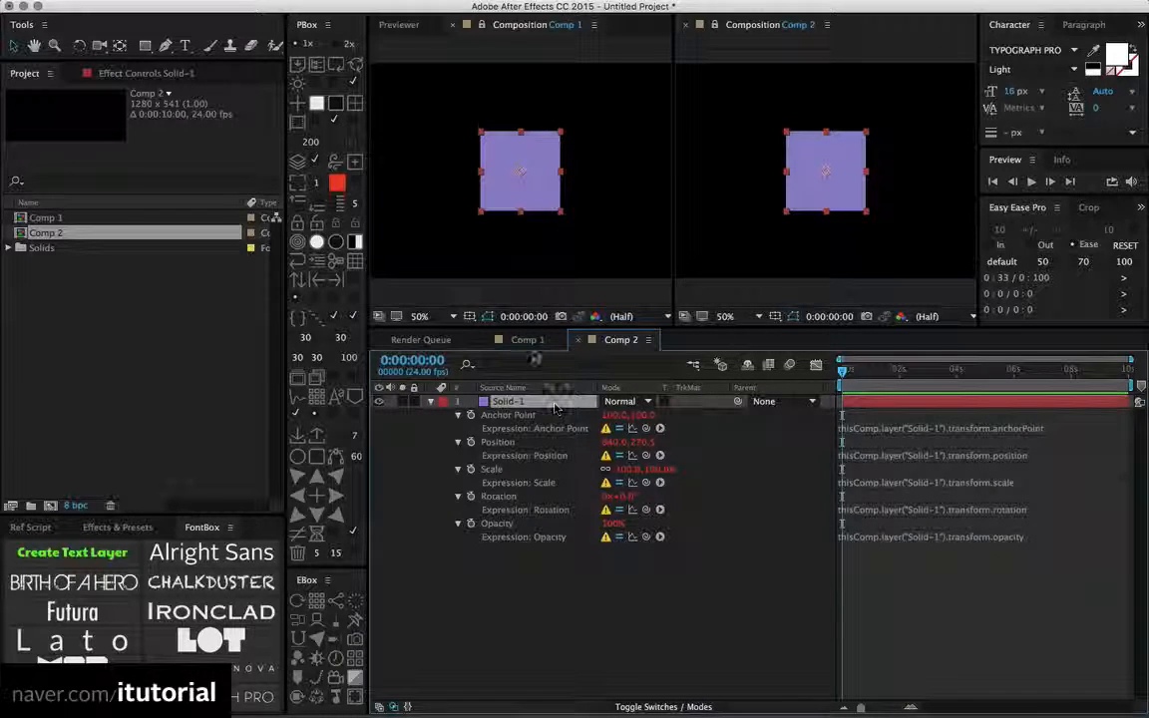
left_click(527, 340)
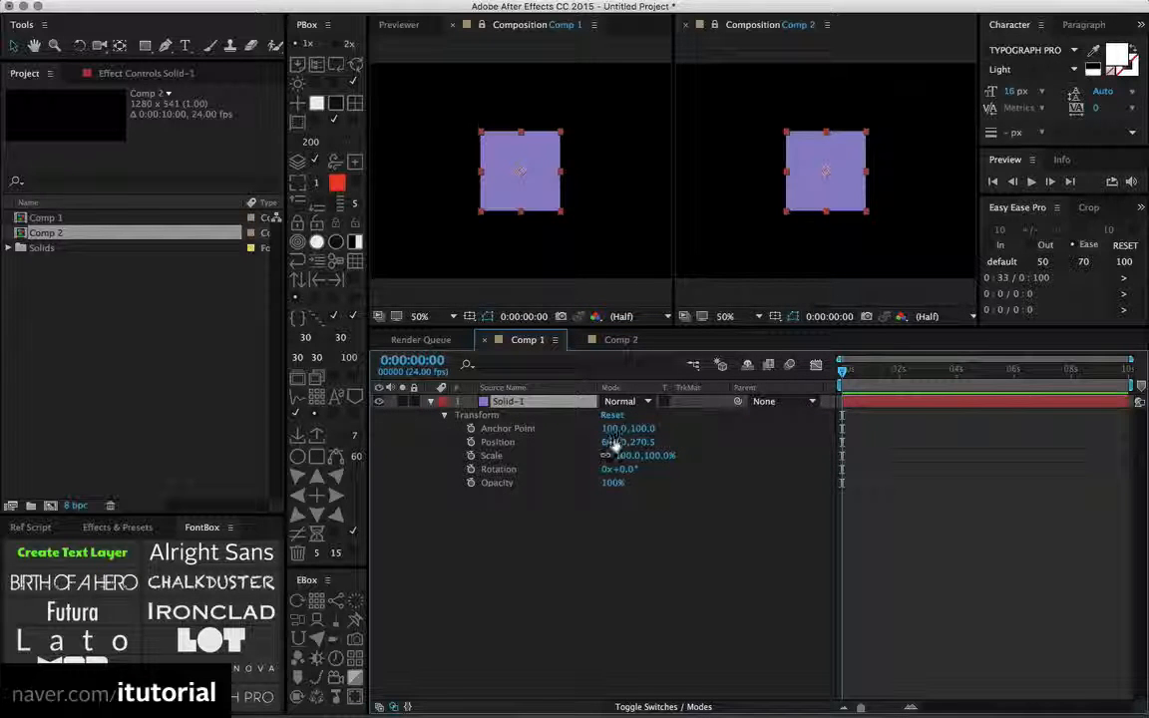
left_click_drag(611, 442, 521, 442)
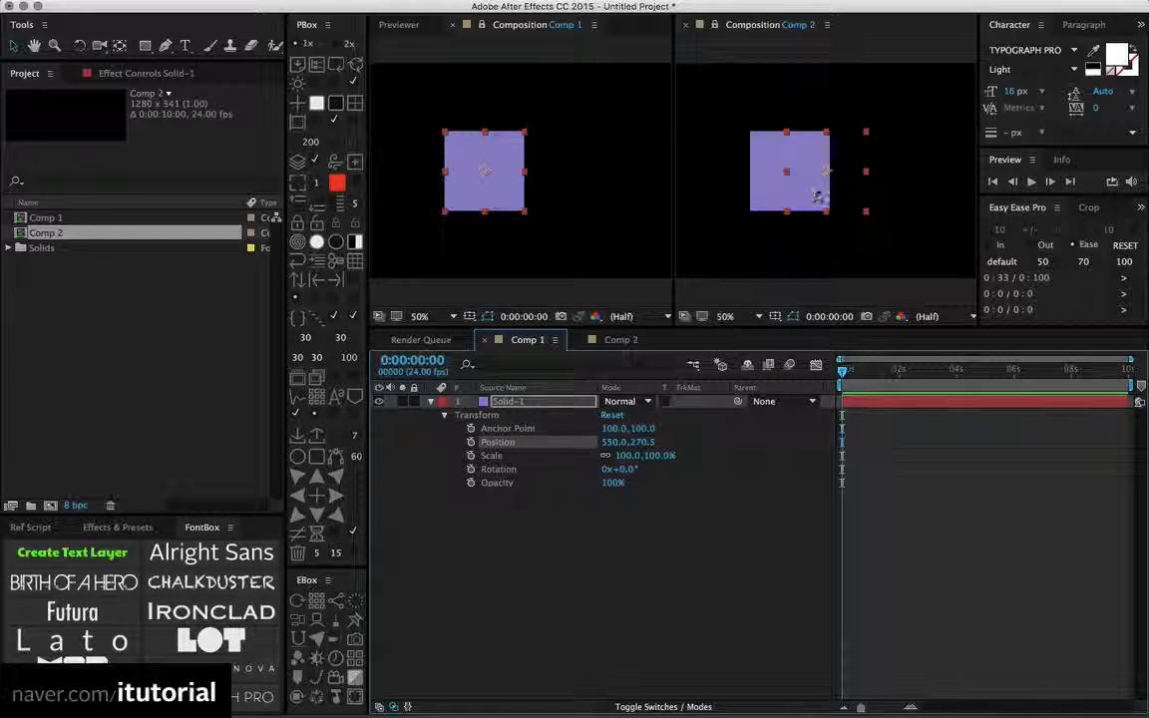
Examine the relative-link expressions of Solid-1 in Comp 2, enlarging the Anchor Point expression field, and delete that layer
left_click(617, 340)
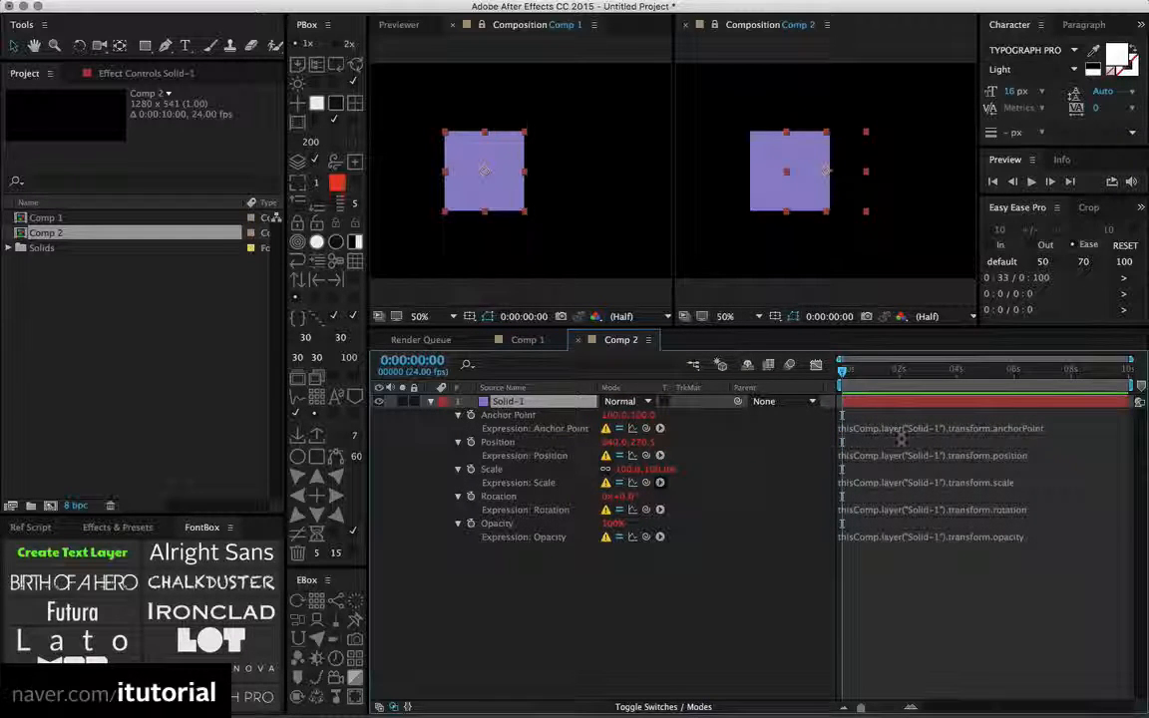
left_click_drag(895, 437, 879, 472)
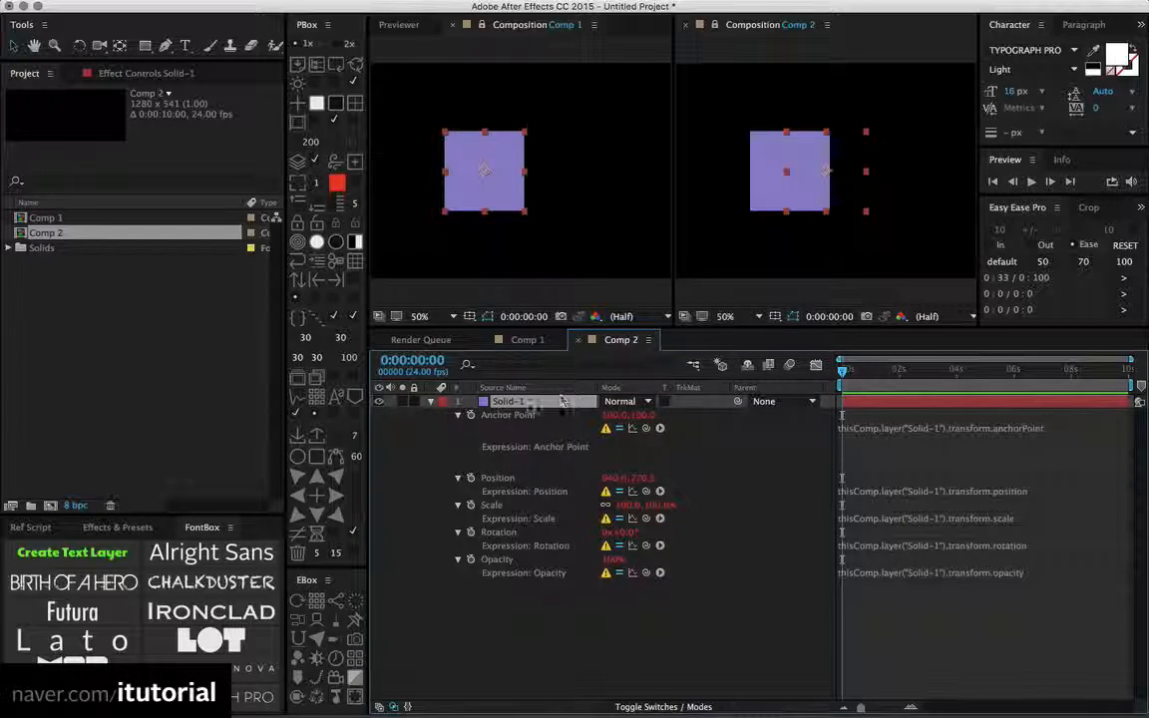
key("Delete")
Copy Solid-1 from Comp 1 with property links and paste it into Comp 2
left_click(528, 339)
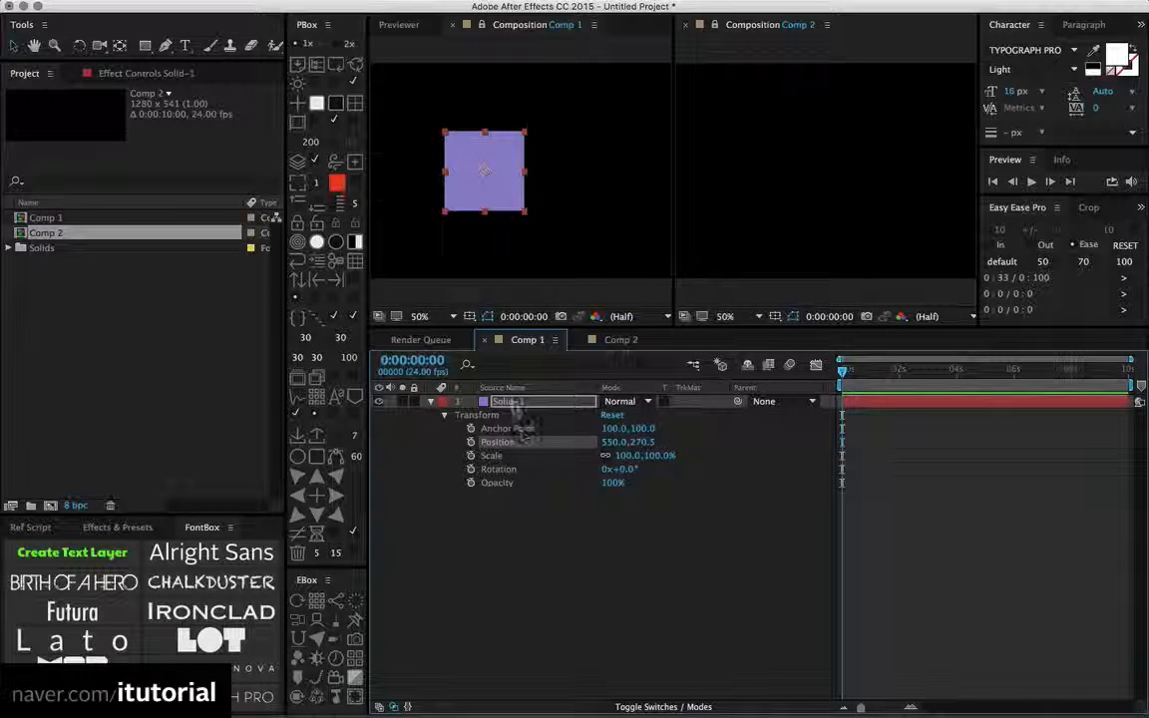
mouse_move(227, 4)
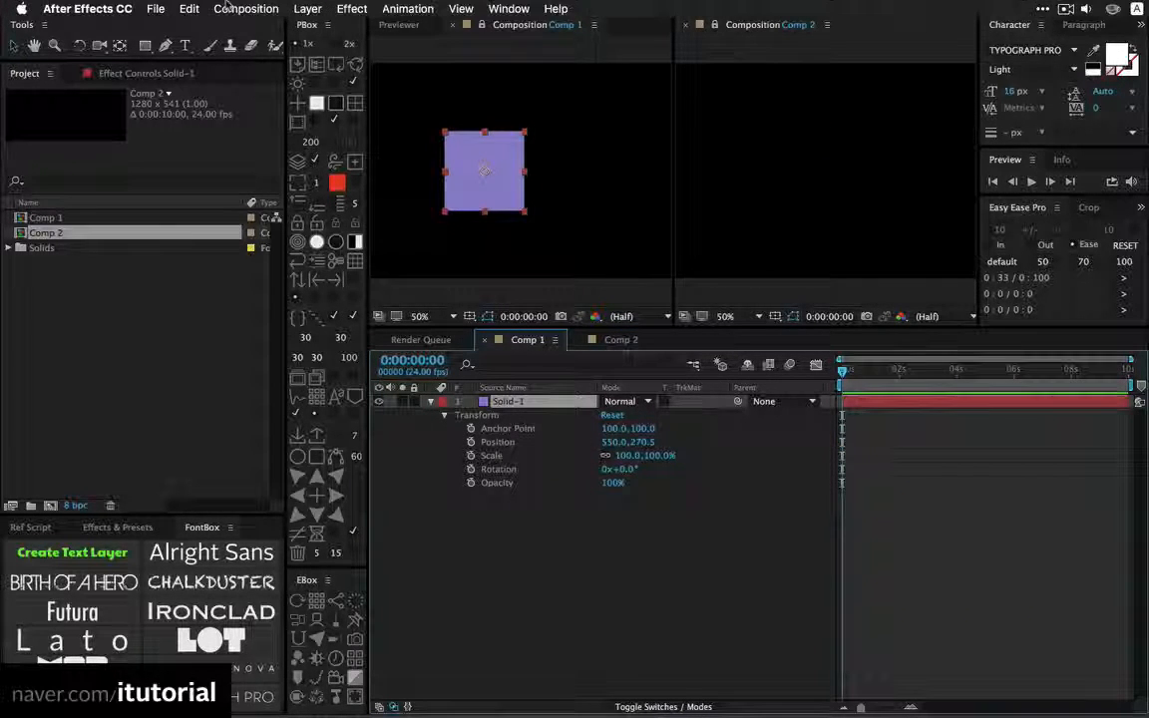
left_click(190, 8)
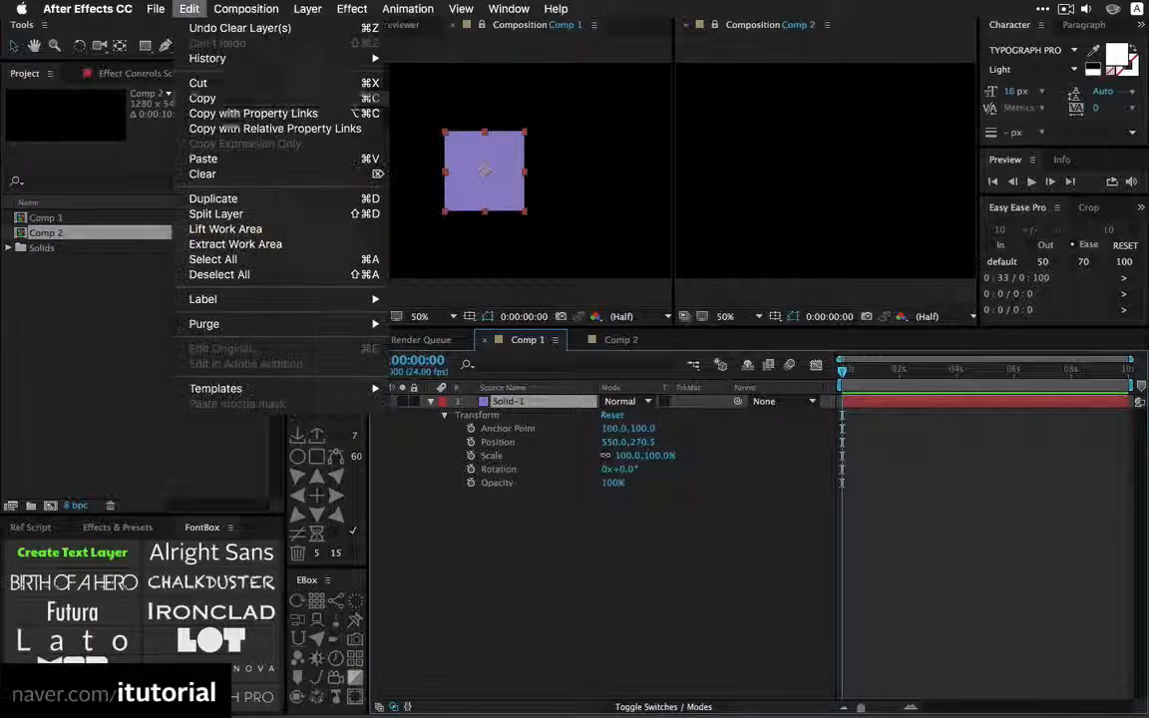
left_click(239, 114)
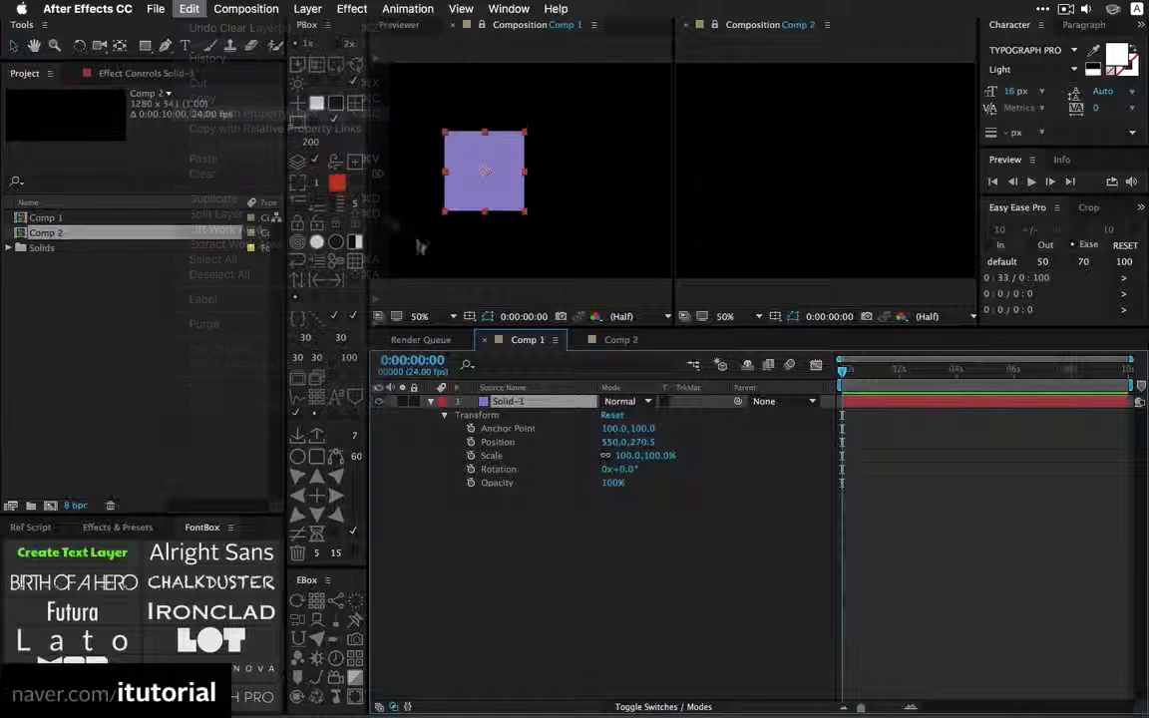
left_click(620, 339)
key("super+v")
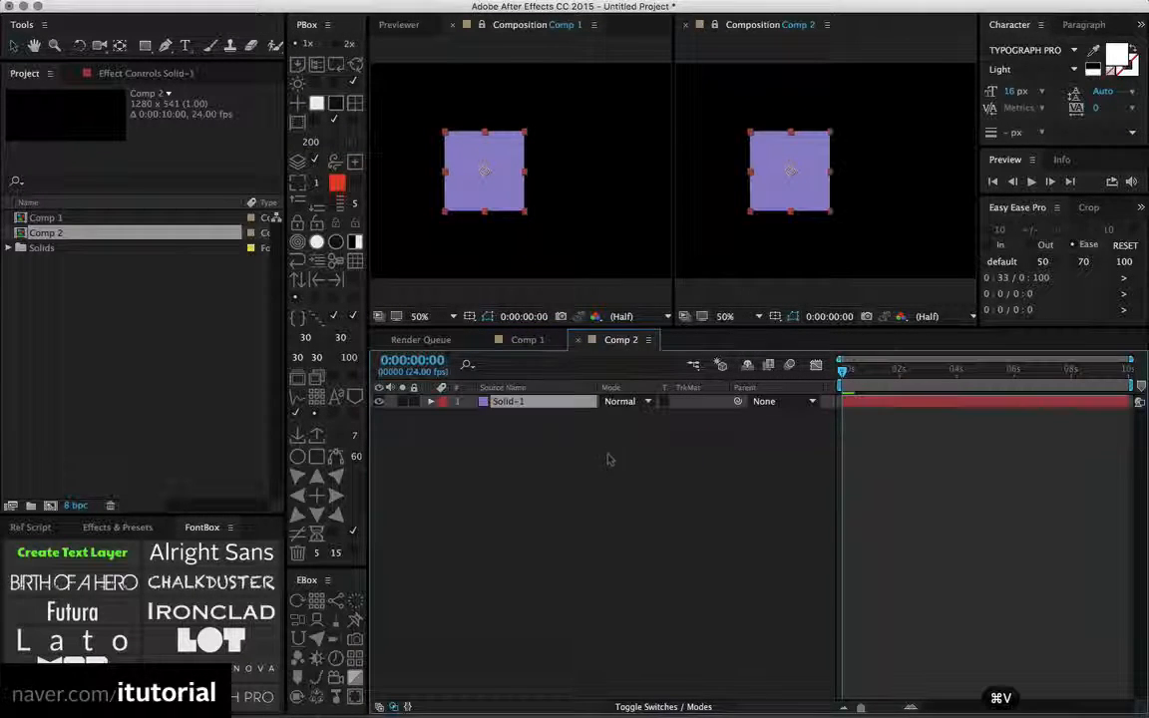
Reveal the expressions of the newly pasted Solid-1 in Comp 2 and enlarge its Anchor Point expression field
key("e")
key("e")
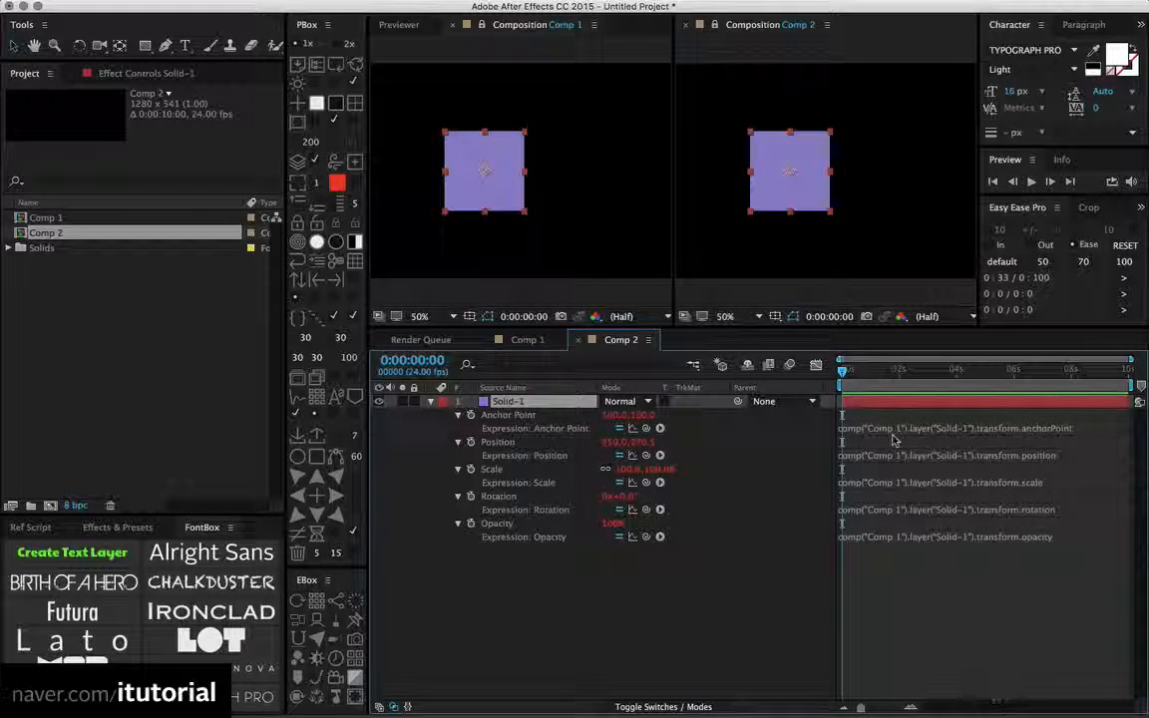
left_click(895, 431)
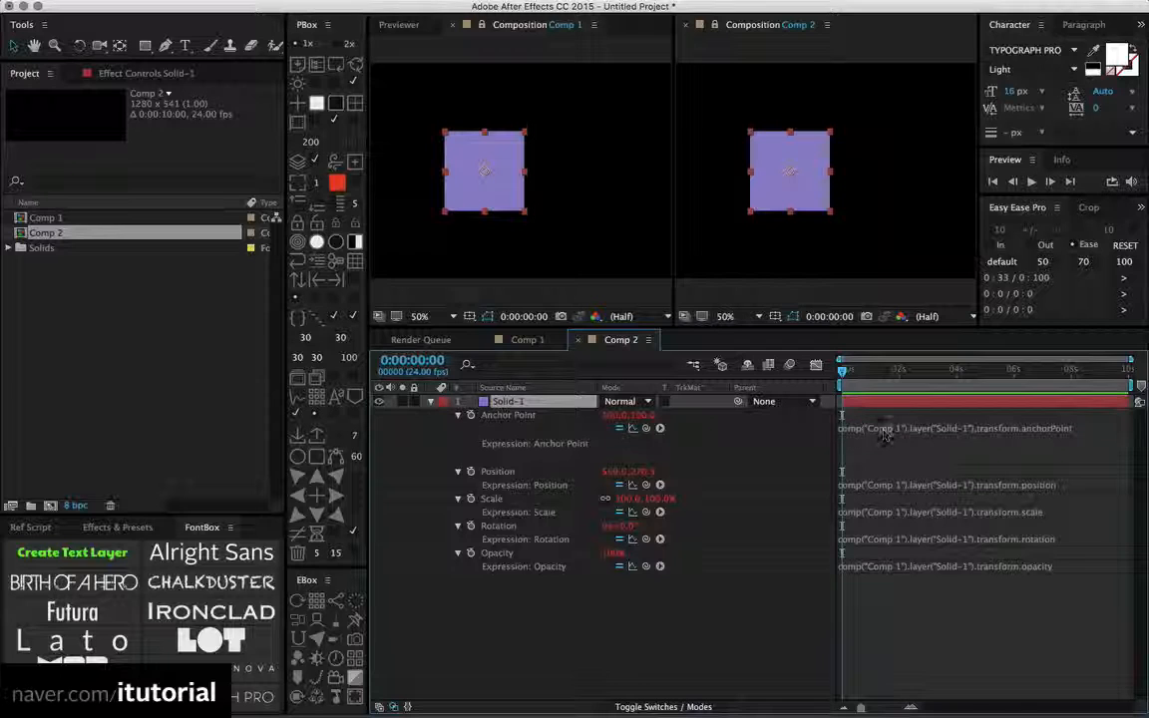
Compare Solid-1 in Comp 1 with its linked copy in Comp 2 and review the two property-link copy commands
left_click(529, 340)
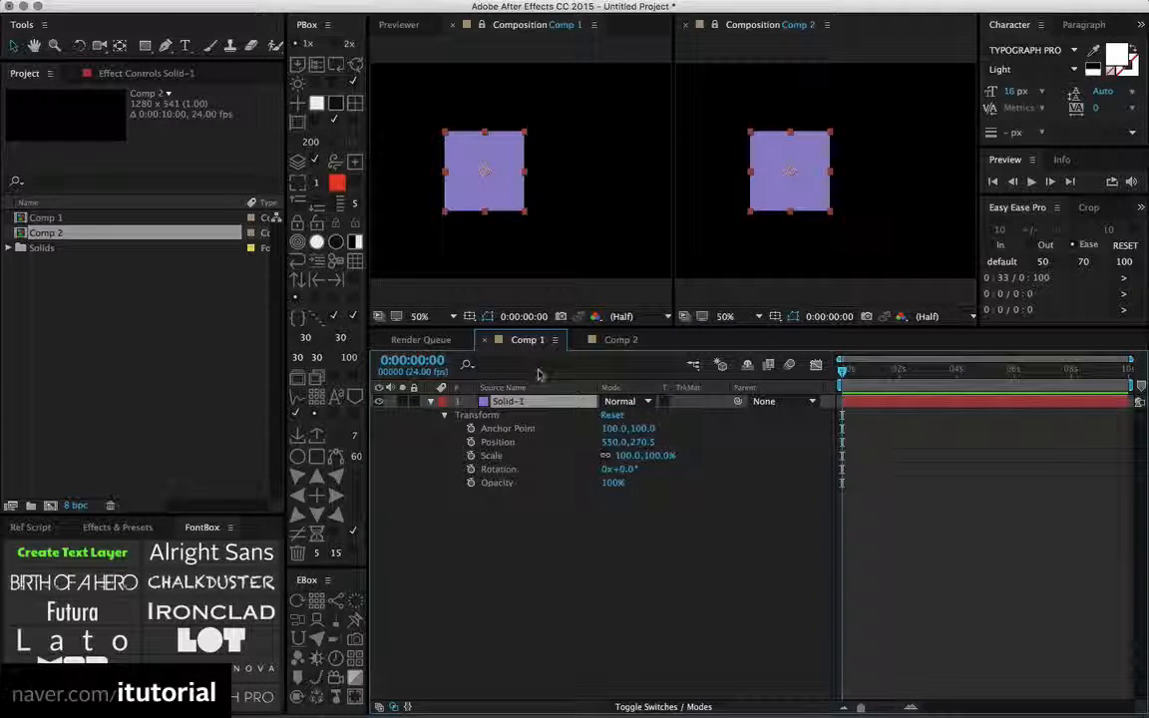
left_click(618, 340)
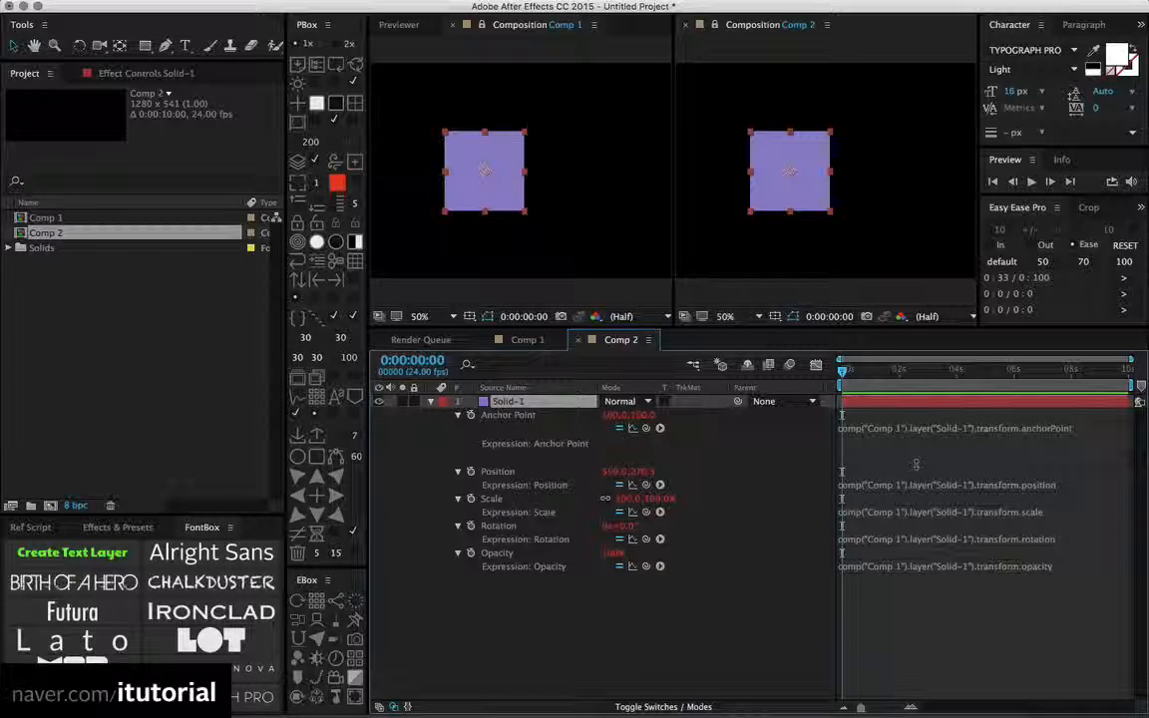
left_click(541, 341)
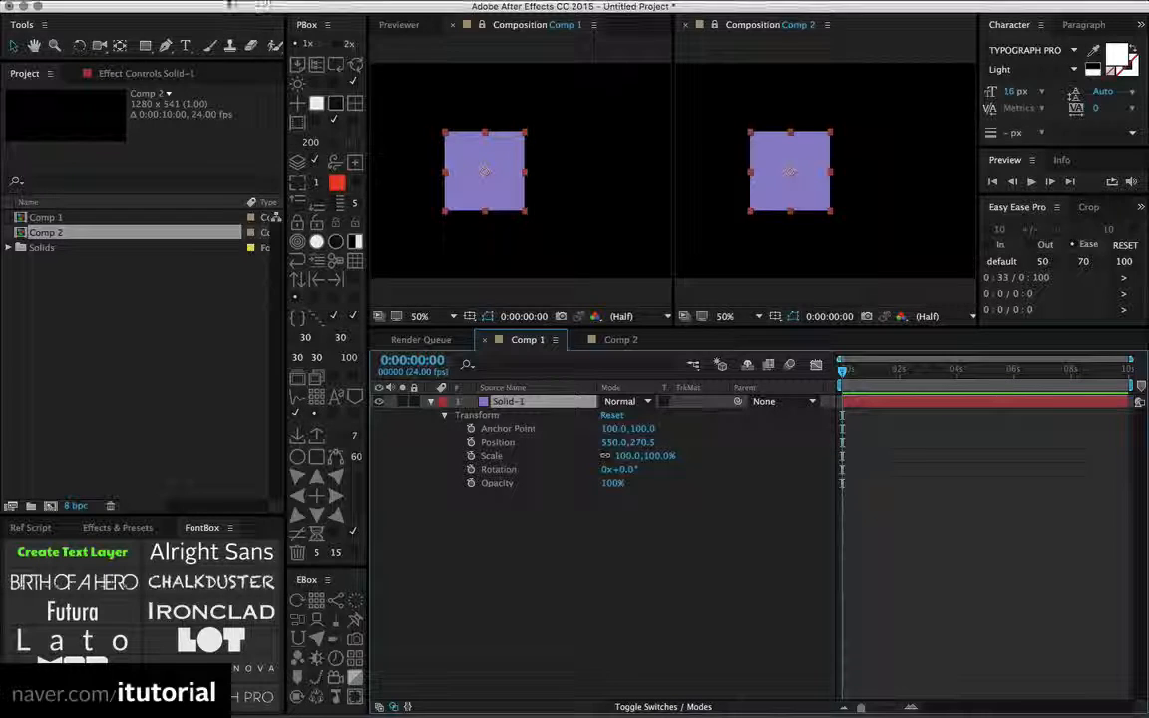
left_click(188, 9)
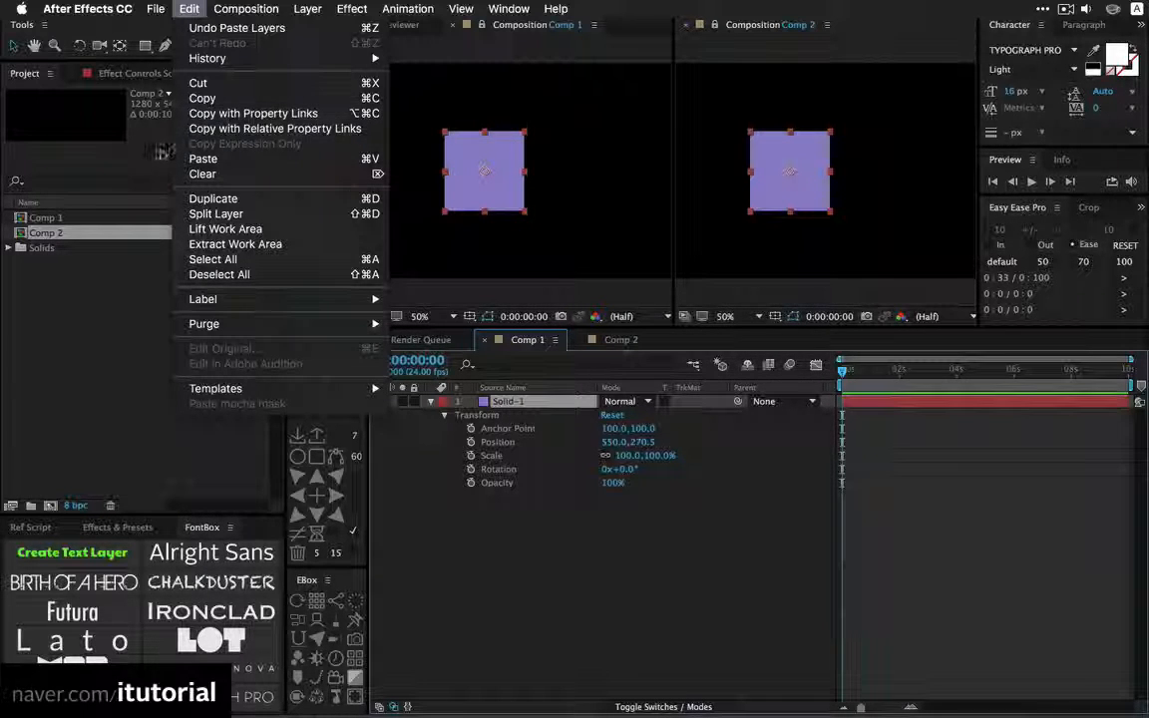
left_click(150, 147)
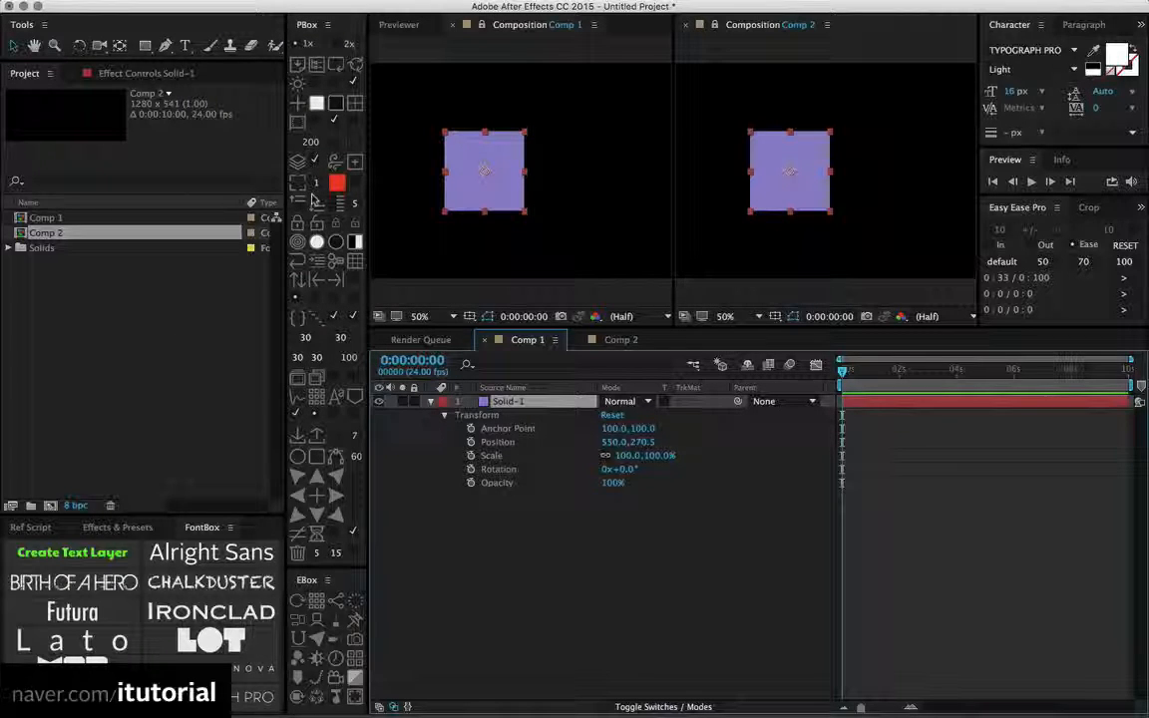